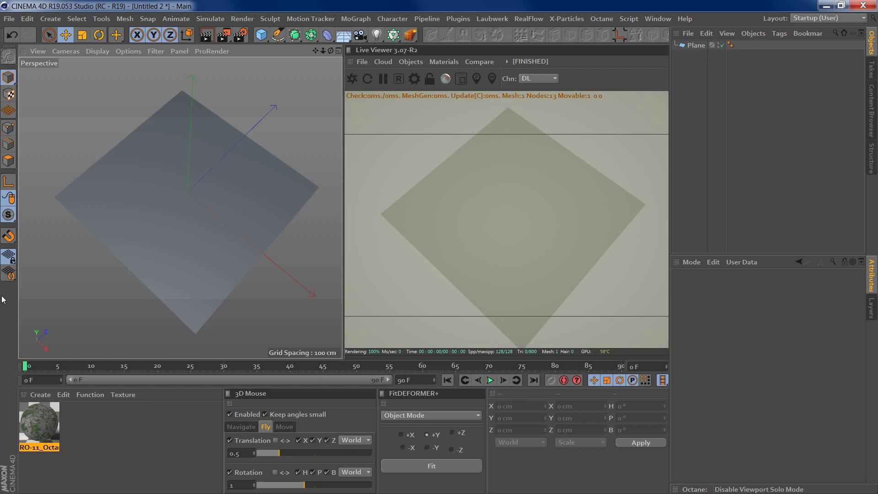
Apply the RO-11_Octane material to the plane and frame it at an angle.
drag(180, 241, 186, 232)
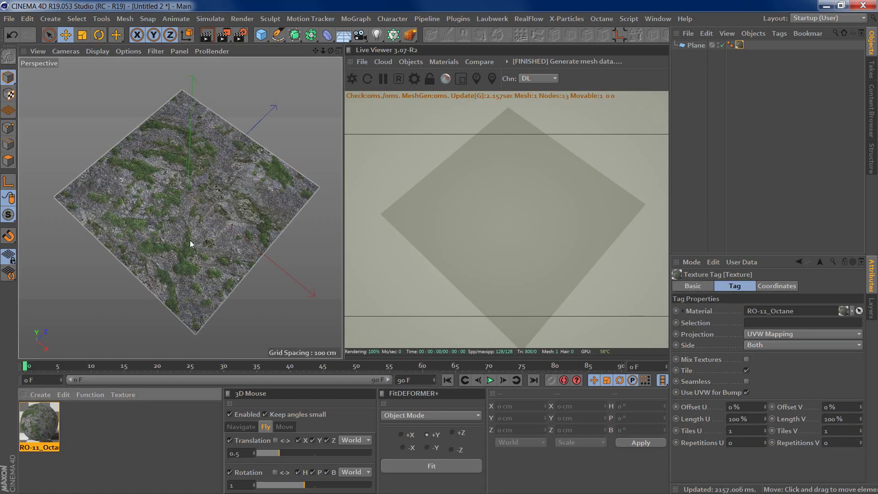
alt+drag(179, 253, 224, 245)
alt+drag(180, 208, 173, 214)
alt+middle_drag(173, 214, 206, 207)
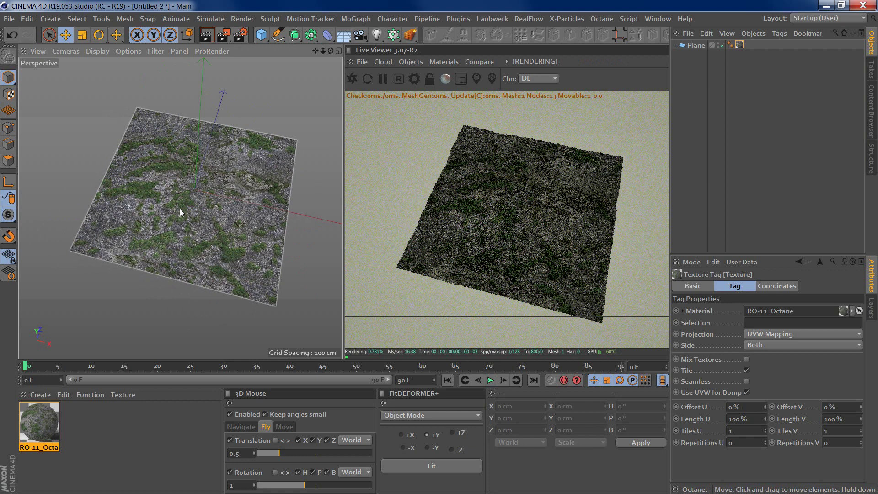
alt+right_drag(207, 207, 231, 199)
Set Tiles U and Tiles V to 2 in the plane's texture tag.
click(745, 69)
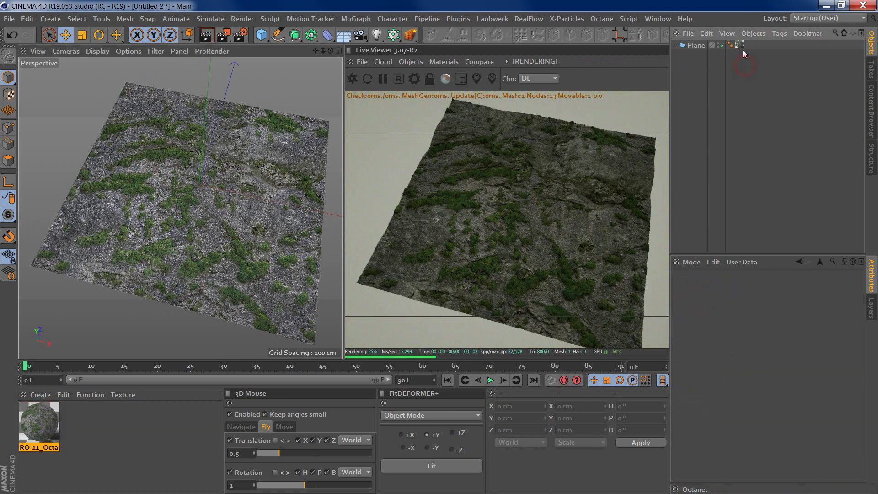
click(740, 44)
click(690, 45)
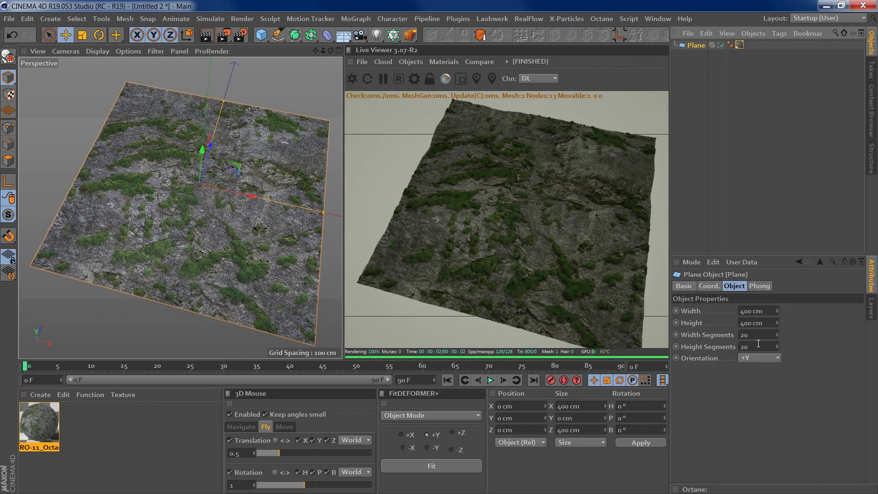
click(740, 45)
click(743, 434)
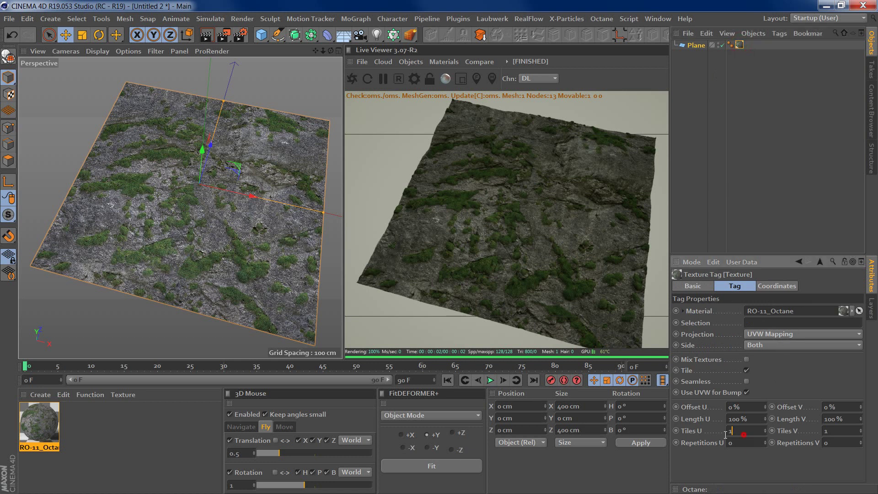
text(2)
key(Return)
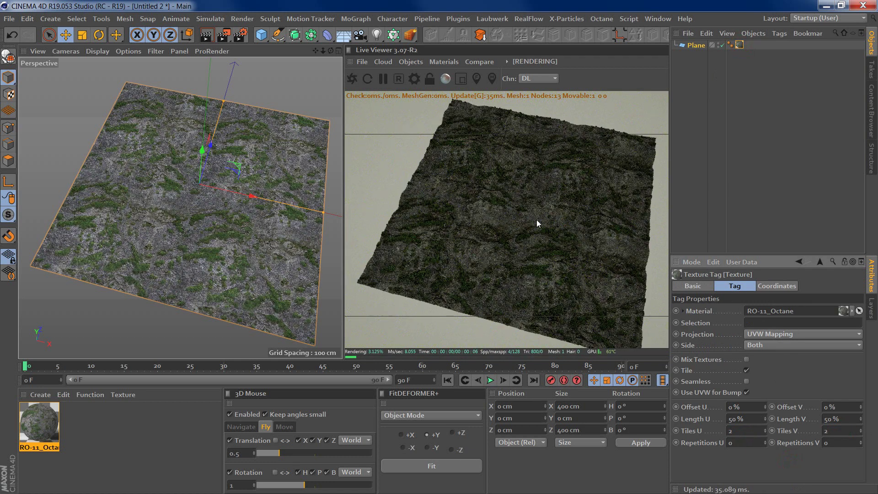
Return Tiles U and Tiles V of the plane's texture to 1.
text(1)
double_click(828, 432)
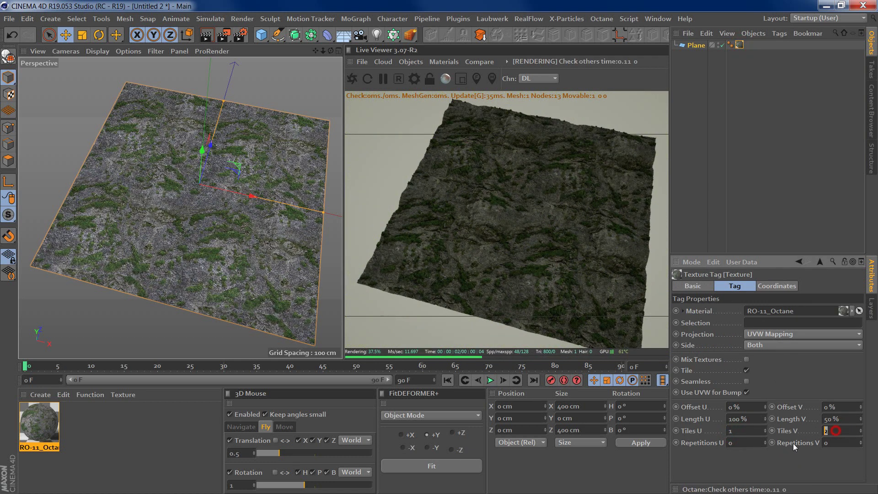
text(1)
click(811, 454)
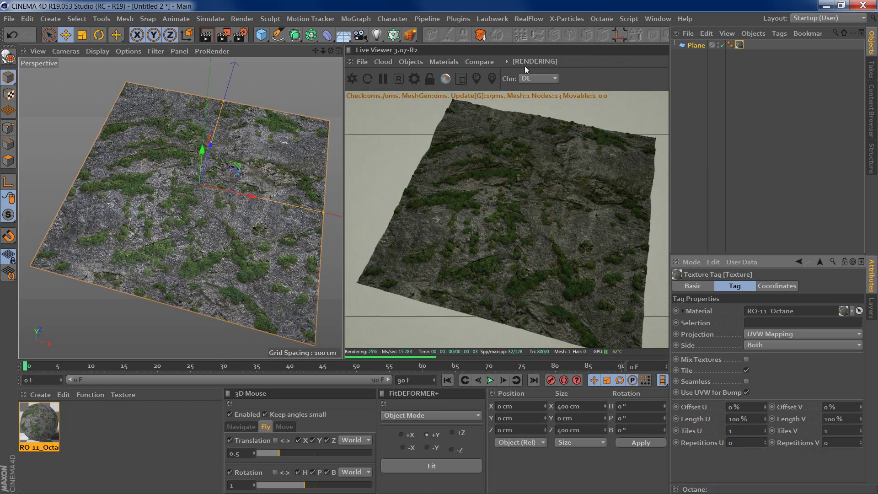
Add an Octane daylight with its north offset at -1 and its rotation P at -30°.
click(411, 61)
click(432, 114)
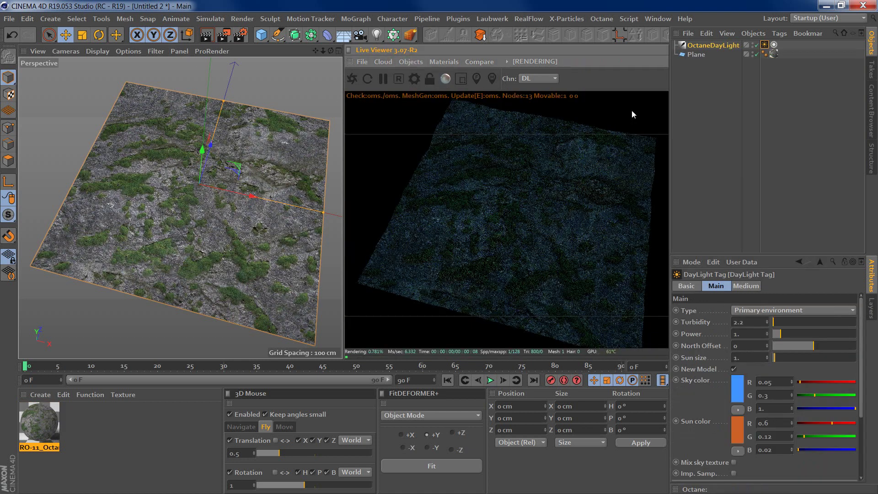
drag(813, 346, 767, 350)
drag(628, 419, 589, 423)
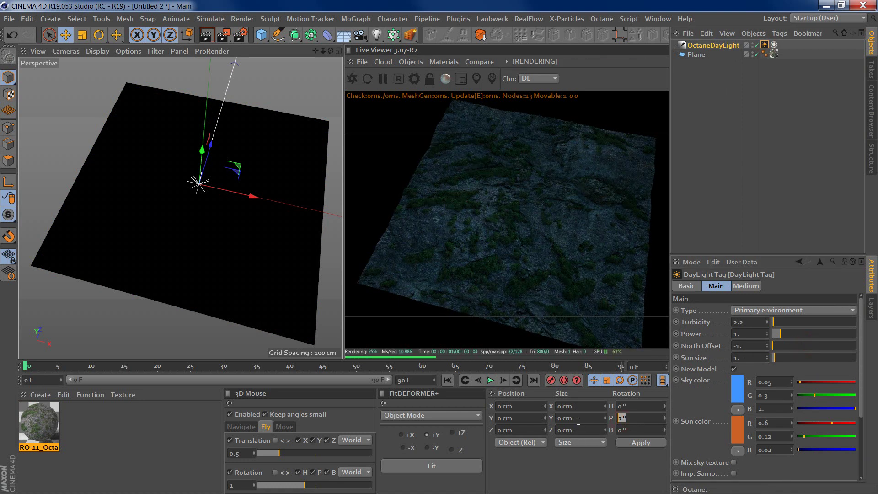
text(-30)
key(Return)
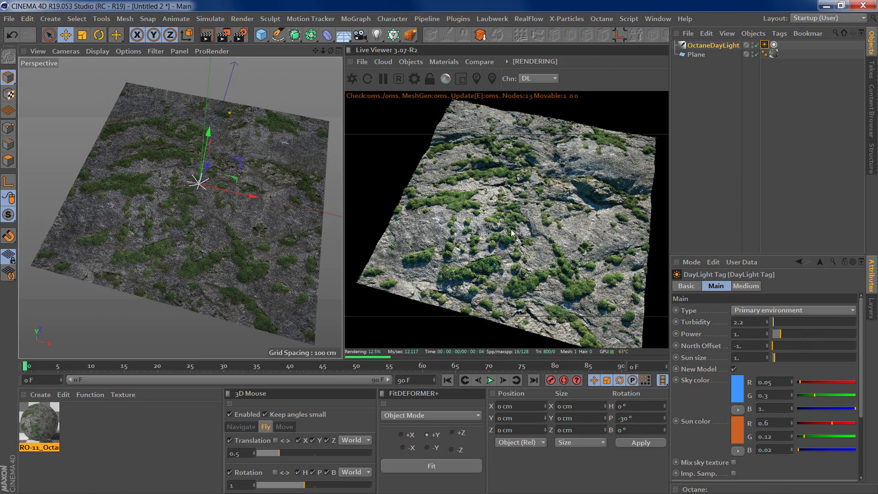
Examine the rock and moss displacement under the daylight up close and from a low angle.
right_drag(521, 219, 590, 219)
middle_drag(590, 219, 561, 222)
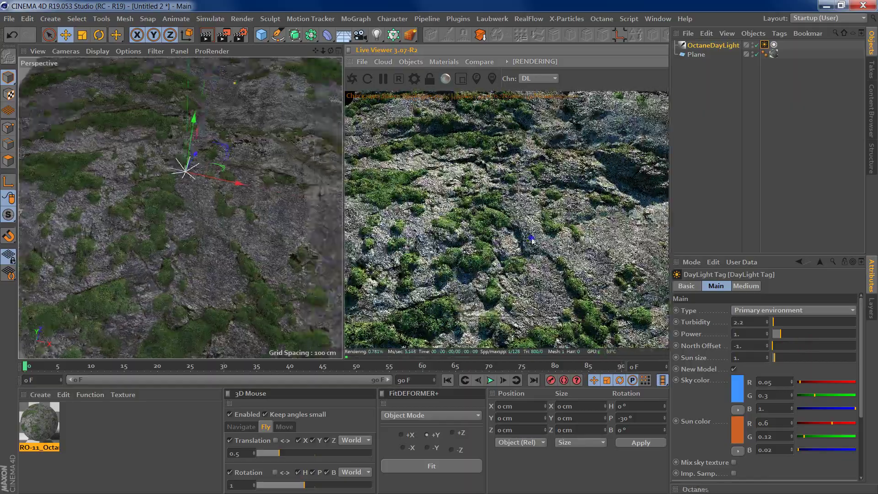
right_drag(487, 242, 528, 252)
drag(529, 253, 593, 234)
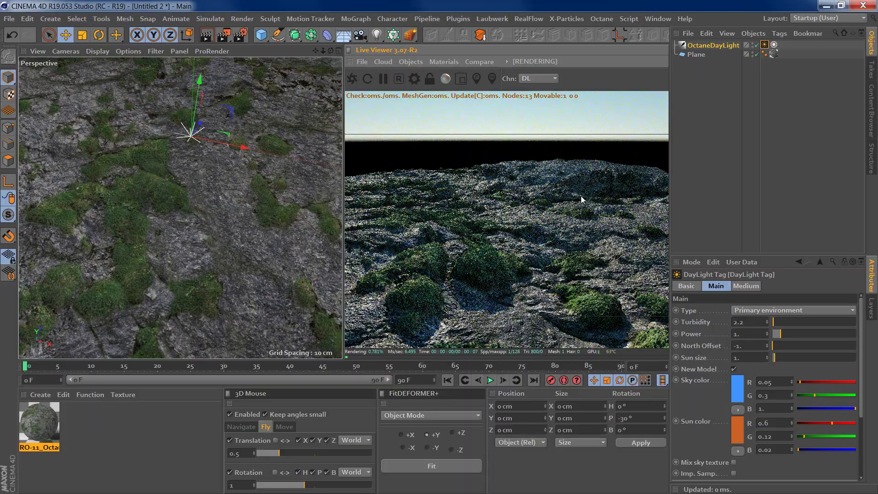
middle_drag(594, 233, 564, 224)
drag(563, 224, 584, 220)
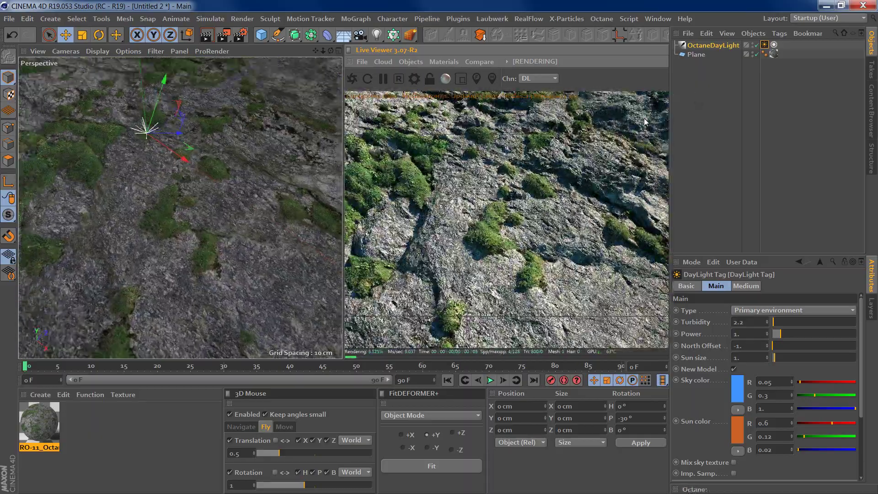
Tile the rock texture on the plane 2 times in both U and V.
click(51, 431)
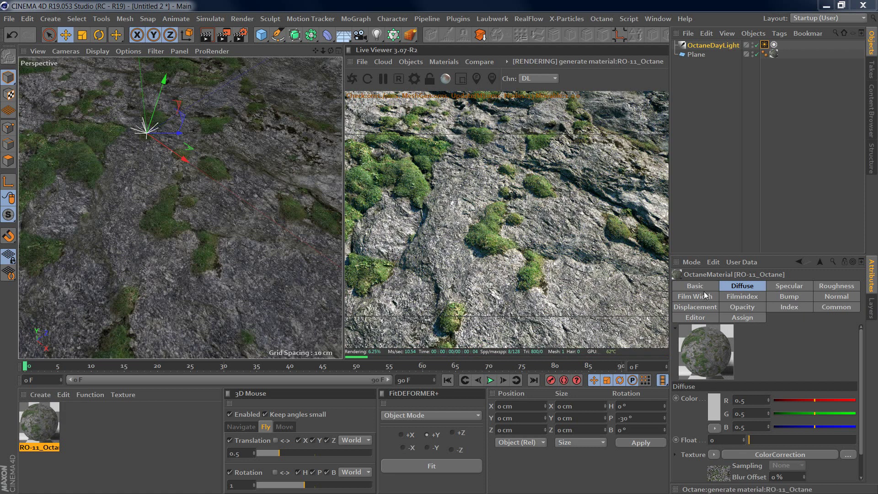
click(773, 54)
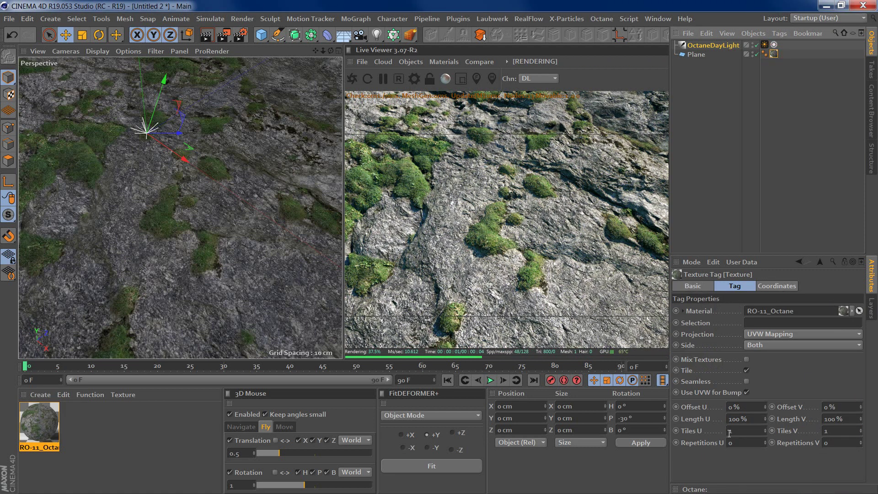
double_click(832, 432)
text(2)
click(801, 454)
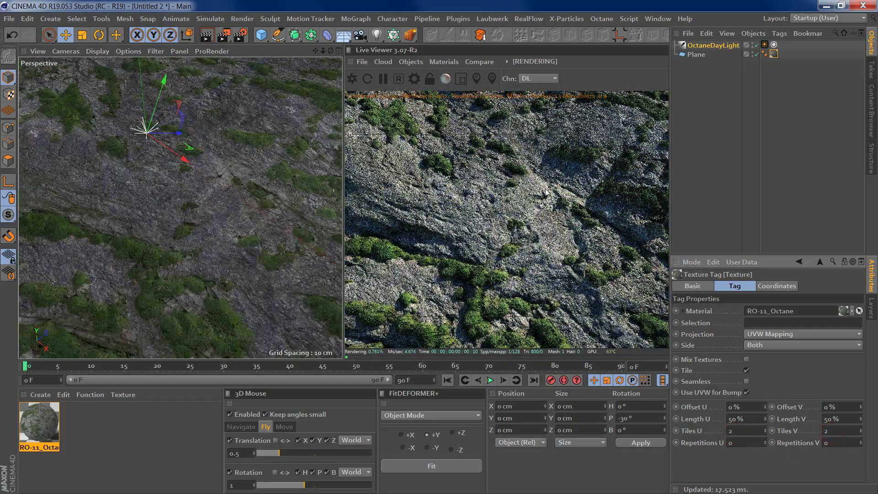
Examine the tiled rock surface in the live render from several distances and angles.
right_drag(545, 191, 512, 195)
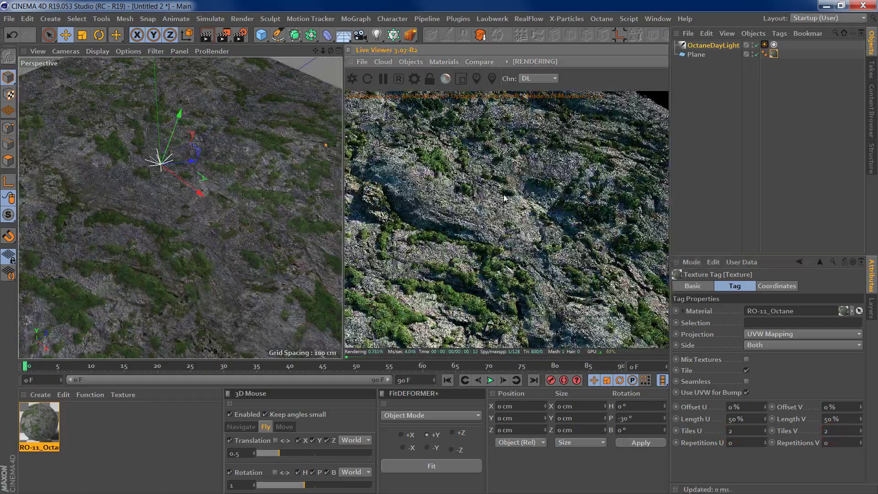
drag(513, 195, 495, 208)
right_drag(495, 208, 481, 213)
middle_drag(481, 213, 534, 188)
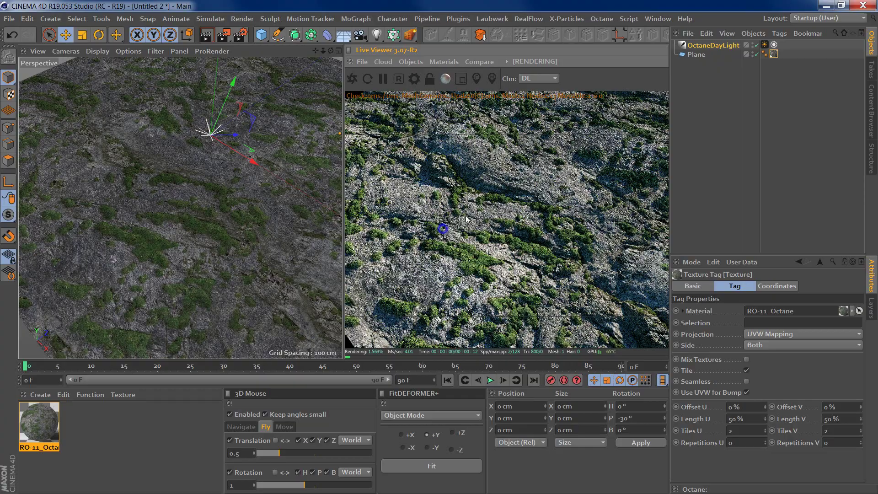
right_drag(443, 229, 523, 207)
drag(446, 238, 531, 226)
middle_drag(471, 230, 525, 217)
drag(526, 219, 565, 203)
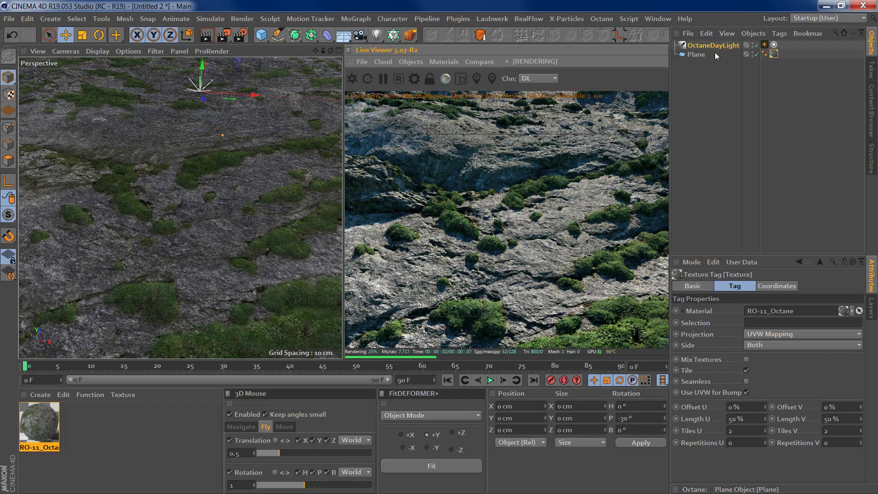
key(h)
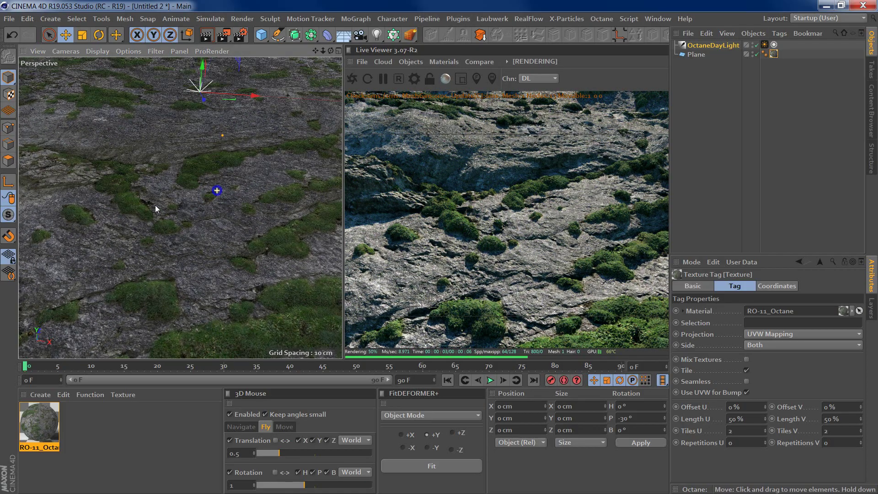
alt+right_drag(113, 223, 221, 176)
alt+middle_drag(221, 177, 208, 188)
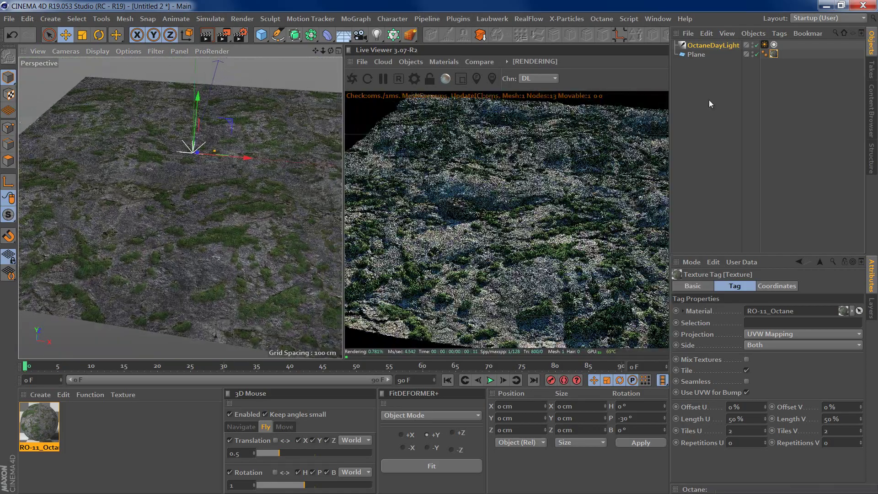
Delete the plane from the scene.
click(708, 70)
click(699, 55)
key(Delete)
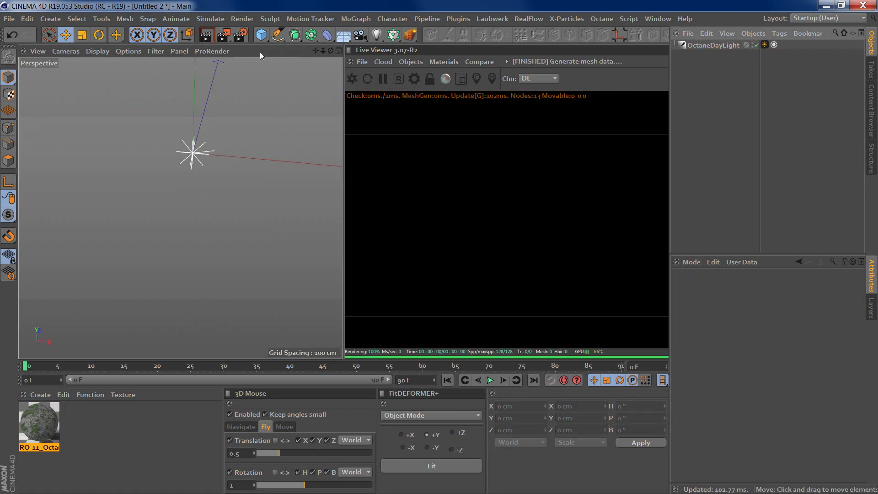
Add a cube primitive to the scene and frame it so that its top and two sides show.
click(261, 36)
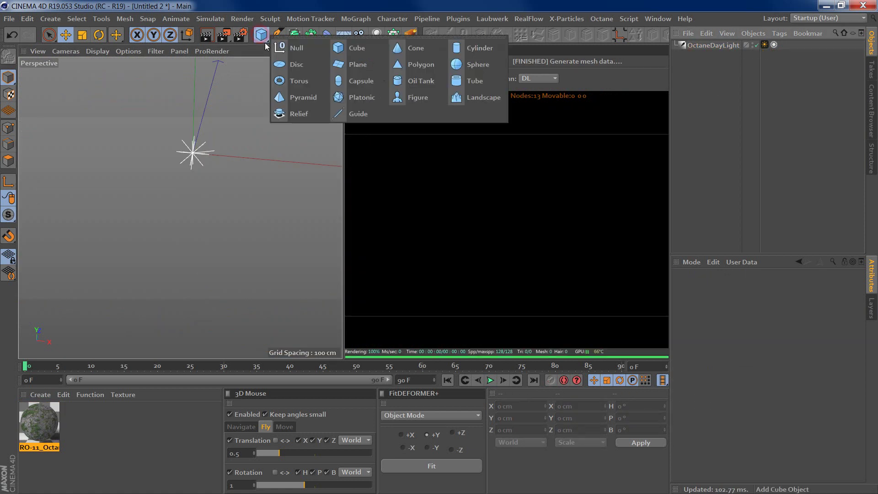
click(349, 52)
alt+drag(232, 131, 221, 199)
alt+right_drag(220, 198, 208, 207)
alt+drag(208, 207, 266, 205)
alt+middle_drag(266, 205, 225, 194)
alt+right_drag(238, 193, 252, 189)
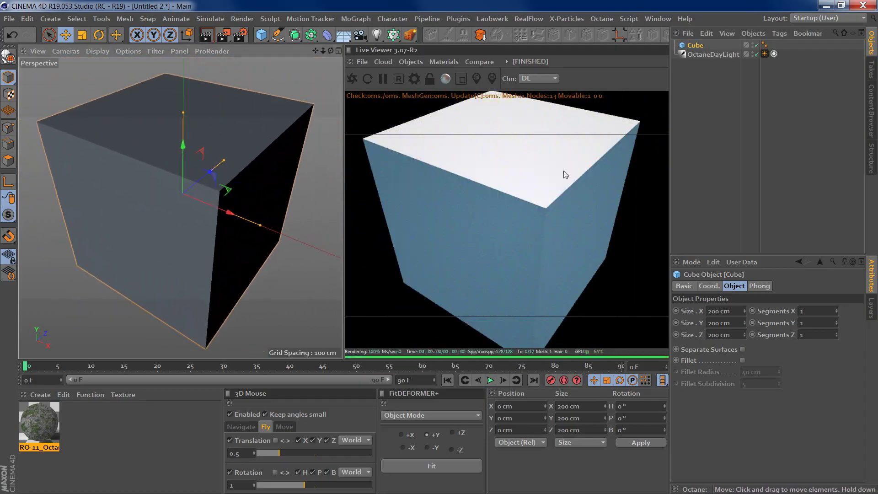
Enable the cube's fillet and set the viewport display to Gouraud Shading (Lines).
click(699, 48)
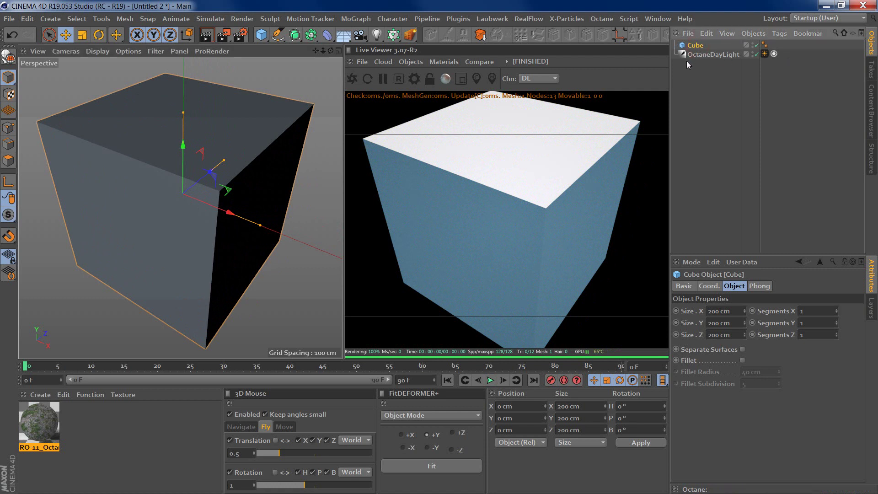
click(743, 360)
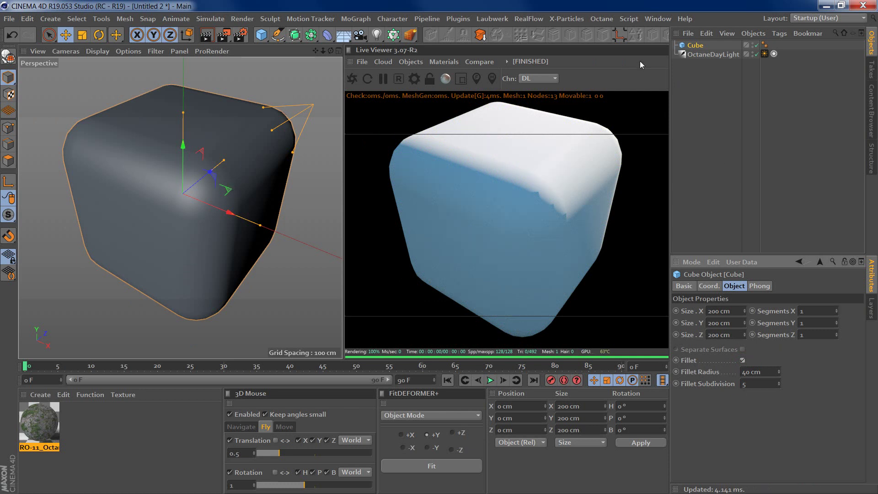
click(97, 51)
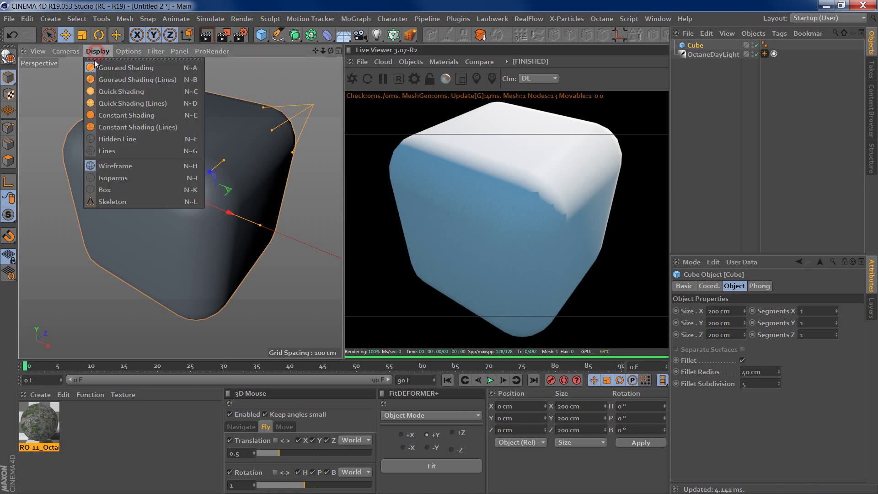
click(119, 79)
Set the cube's X, Y and Z segments to 10 each.
click(814, 311)
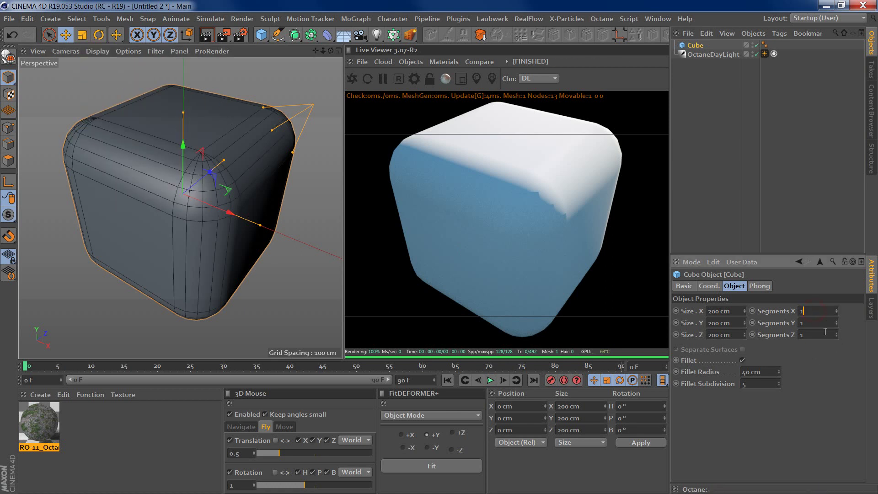
text(0)
click(820, 325)
text(0)
click(813, 334)
text(0)
key(Return)
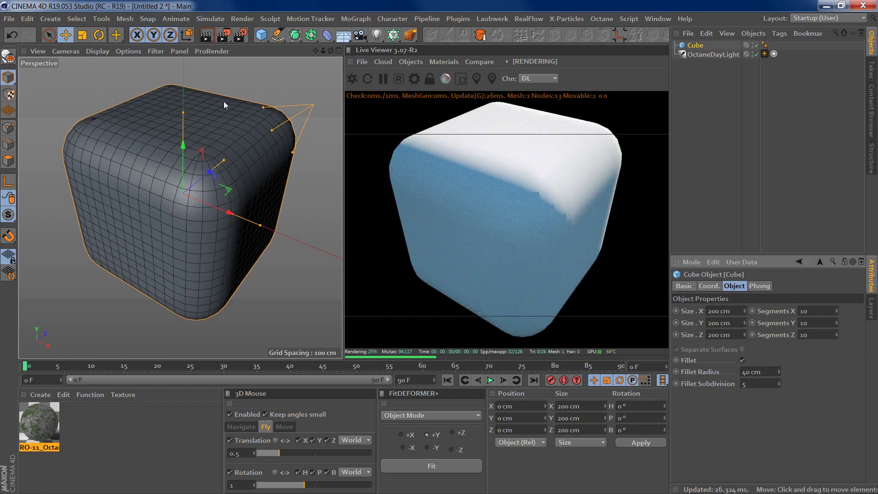
Apply the RO-11_Octane material to the rounded cube and inspect its displaced edges up close.
alt+drag(138, 165, 217, 208)
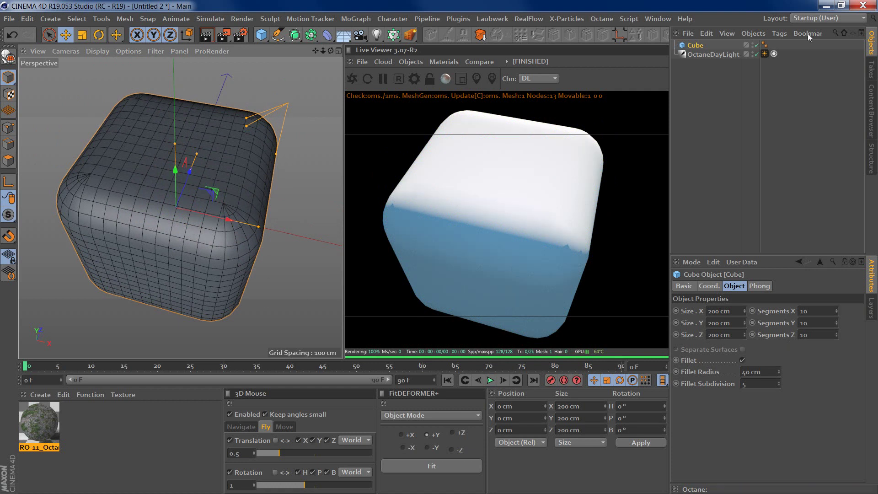
drag(45, 420, 202, 194)
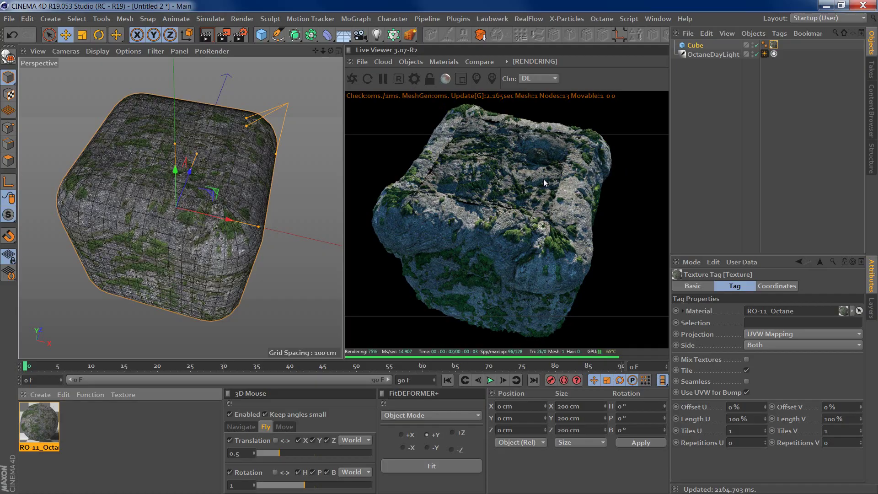
scroll(521, 185, up, 3)
scroll(521, 187, up, 4)
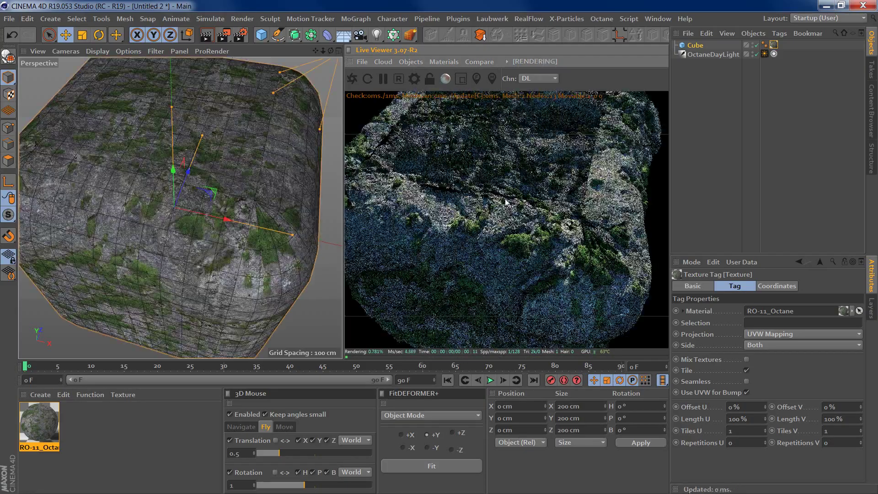
drag(522, 208, 493, 235)
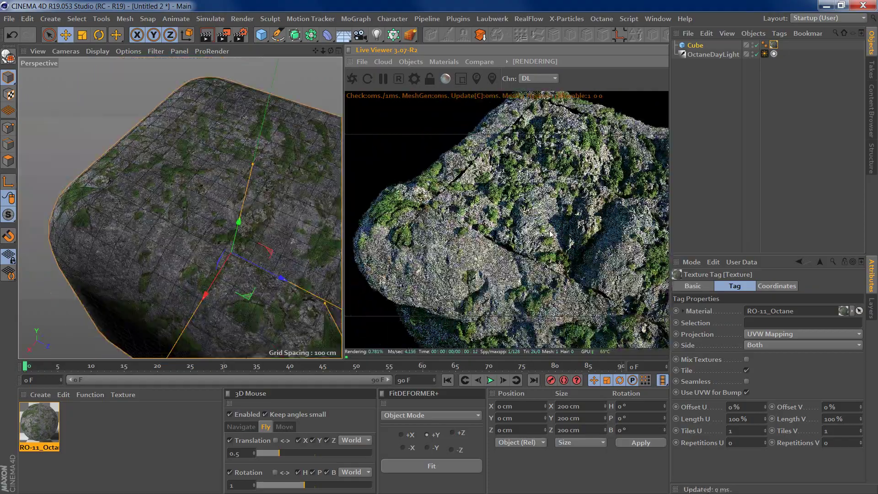
scroll(430, 211, up, 4)
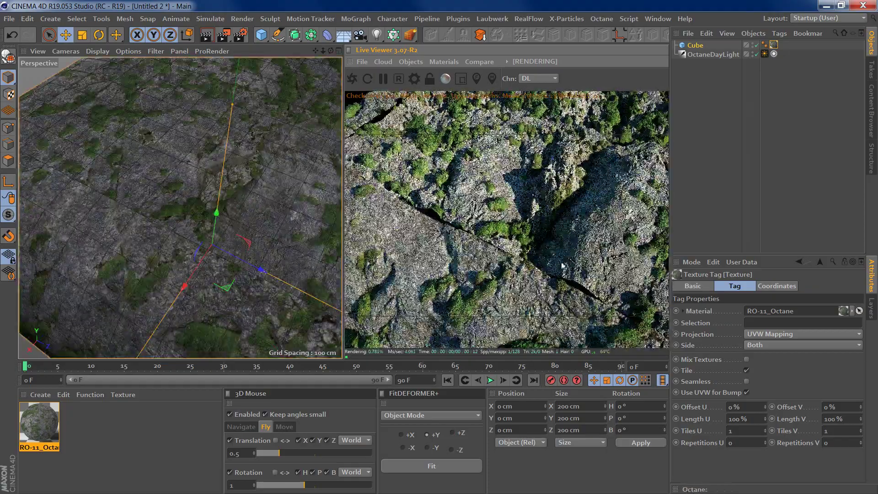
Examine the displacement splits along the rounded cube's edges in the render, both up close and from an overview.
drag(423, 203, 558, 253)
right_drag(558, 253, 567, 252)
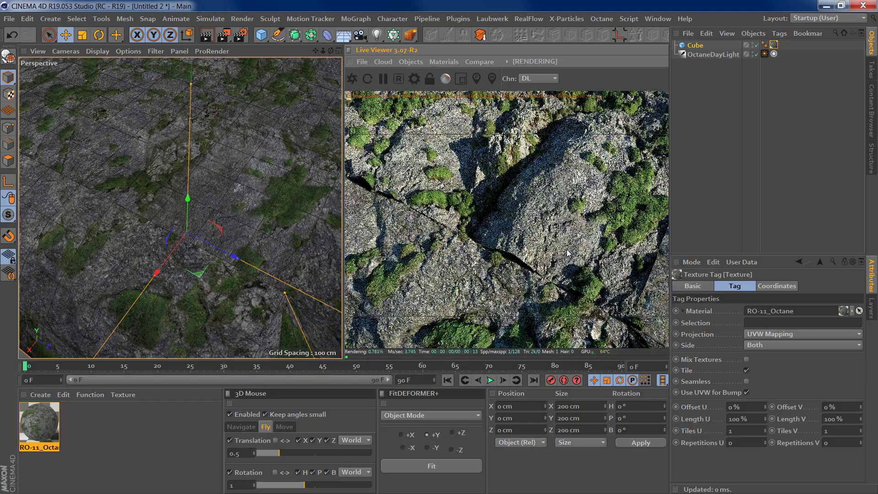
drag(527, 262, 503, 256)
drag(396, 206, 497, 194)
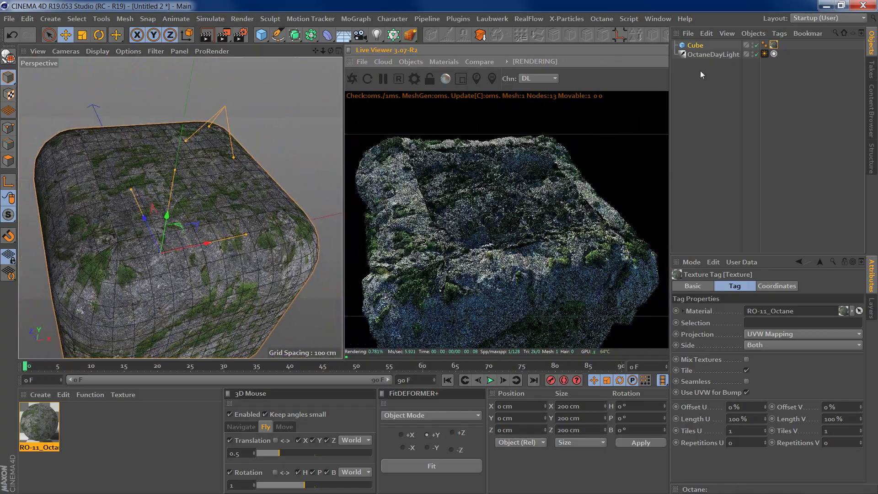
click(756, 45)
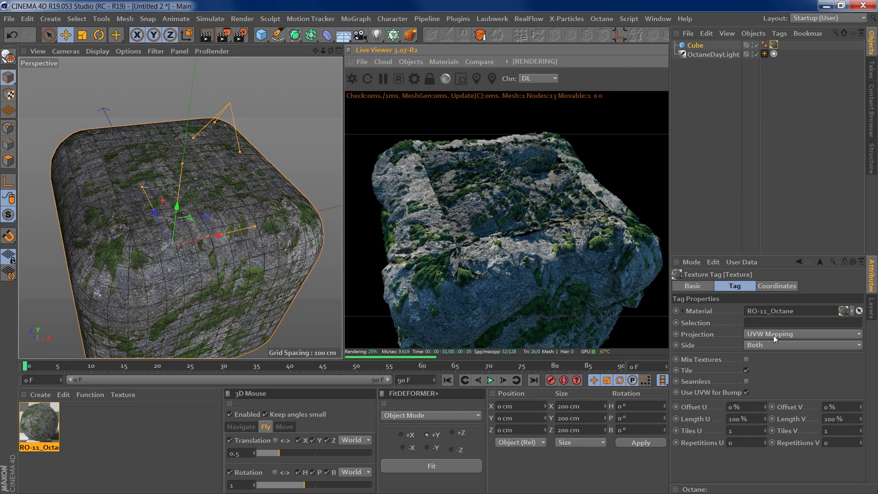
Set the cube's texture projection to Spherical and inspect the mapping at the top pole and along the sides.
click(759, 335)
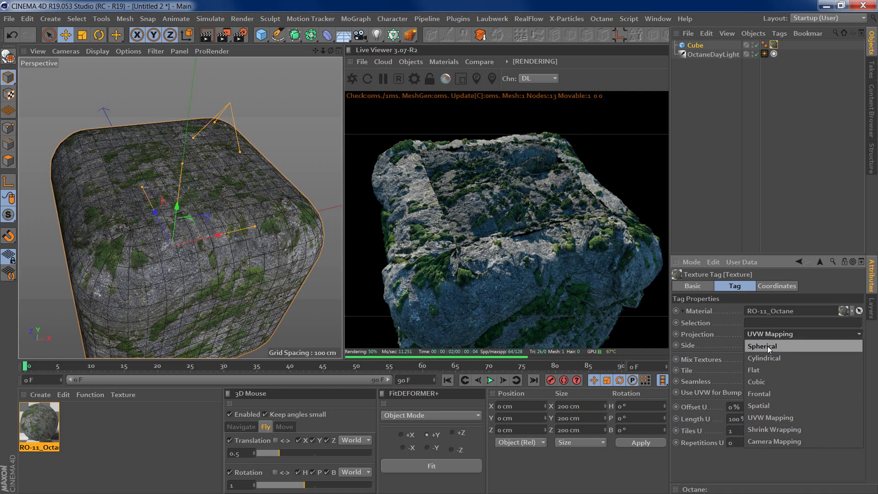
click(767, 346)
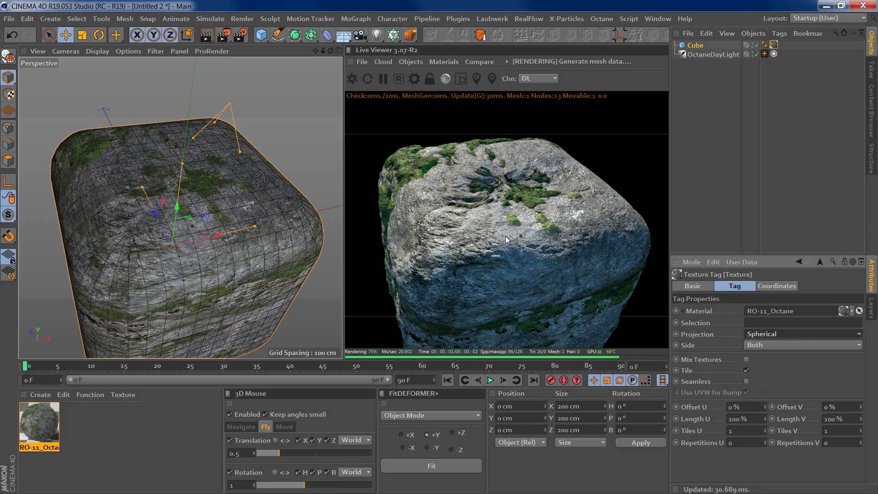
drag(513, 221, 535, 226)
middle_drag(520, 173, 523, 211)
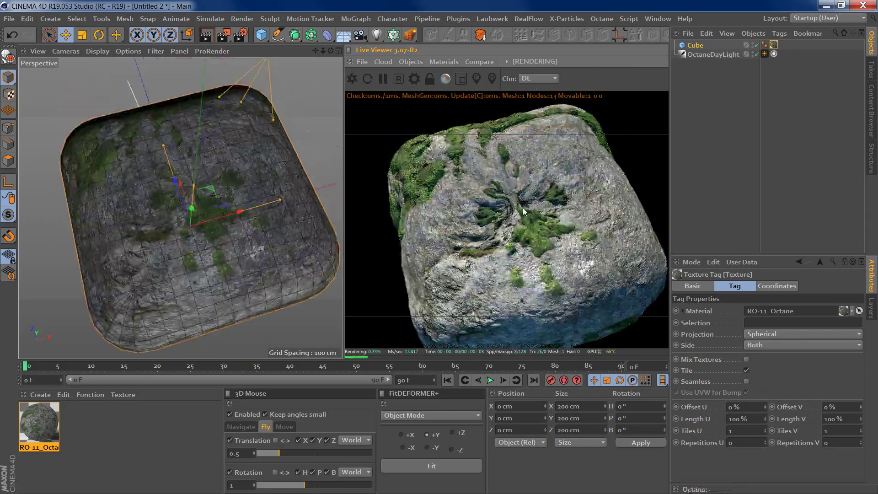
scroll(508, 201, up, 5)
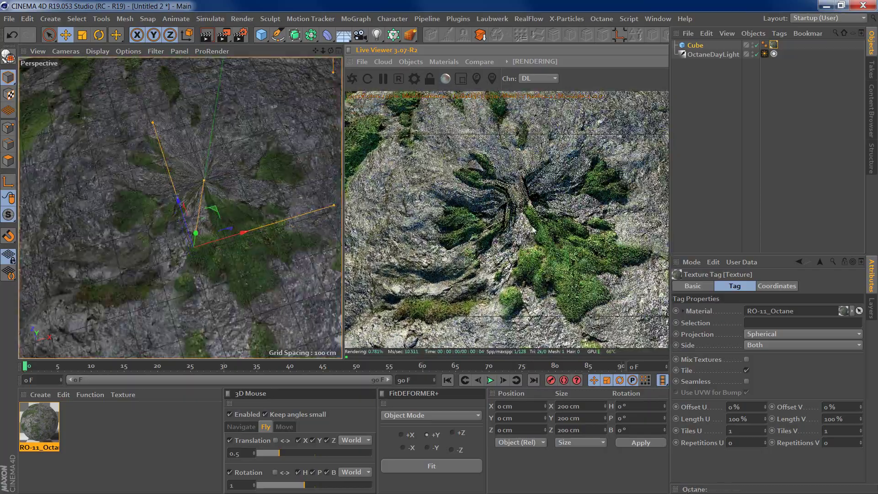
drag(561, 215, 468, 224)
drag(527, 218, 496, 237)
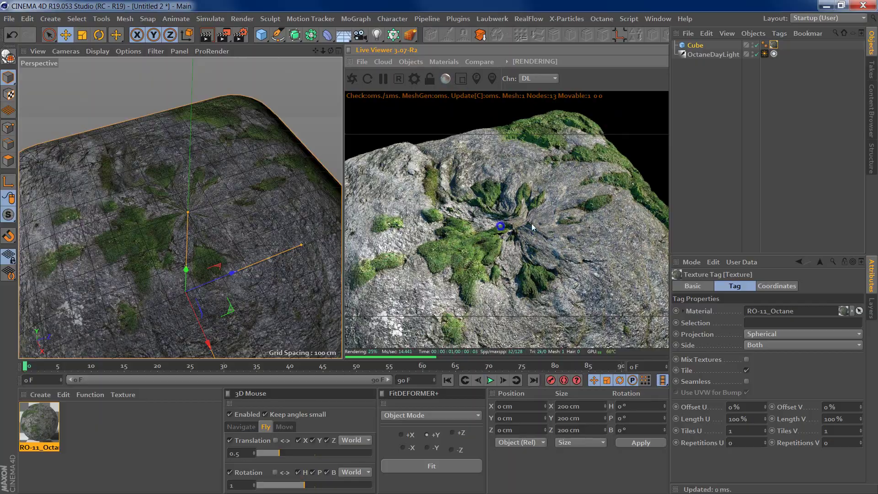
scroll(526, 225, down, 4)
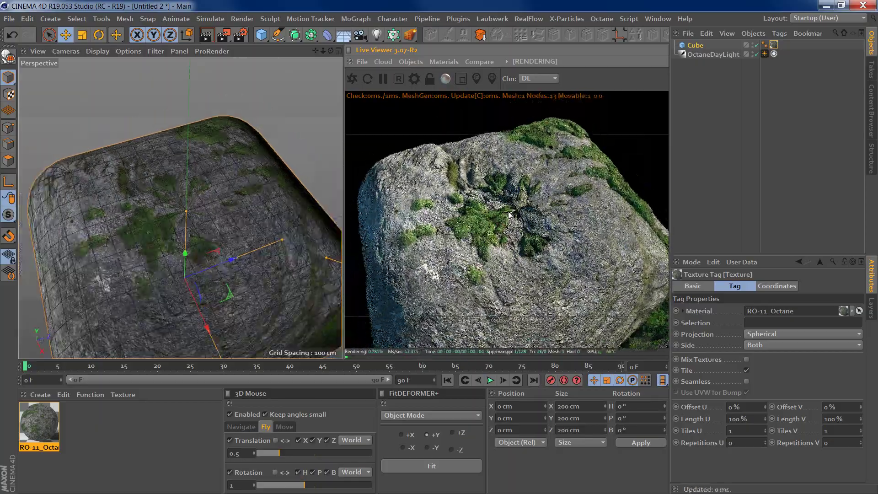
drag(509, 215, 488, 226)
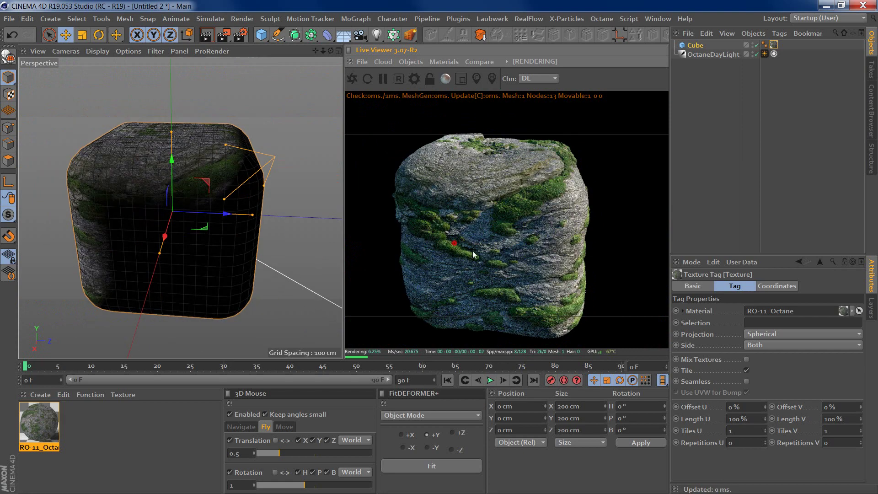
drag(473, 254, 489, 183)
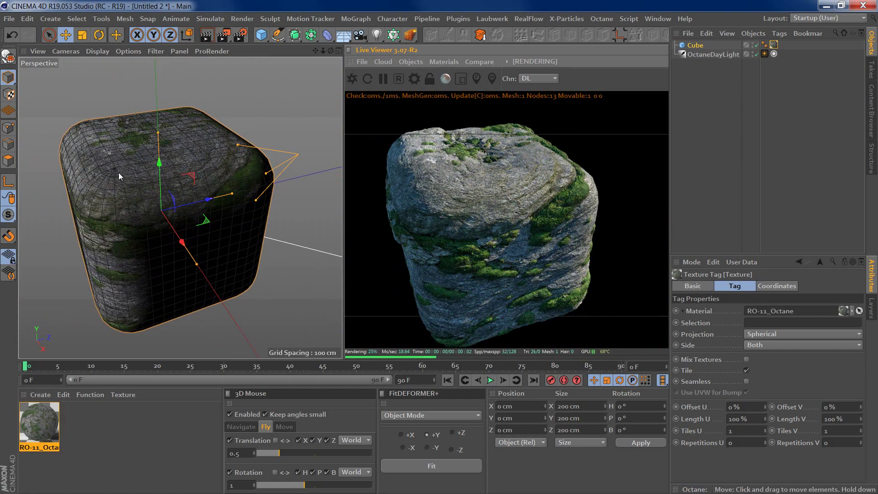
alt+drag(183, 168, 195, 185)
alt+middle_drag(194, 153, 229, 184)
Try the Cubic and Flat projections on the cube's texture tag.
click(762, 334)
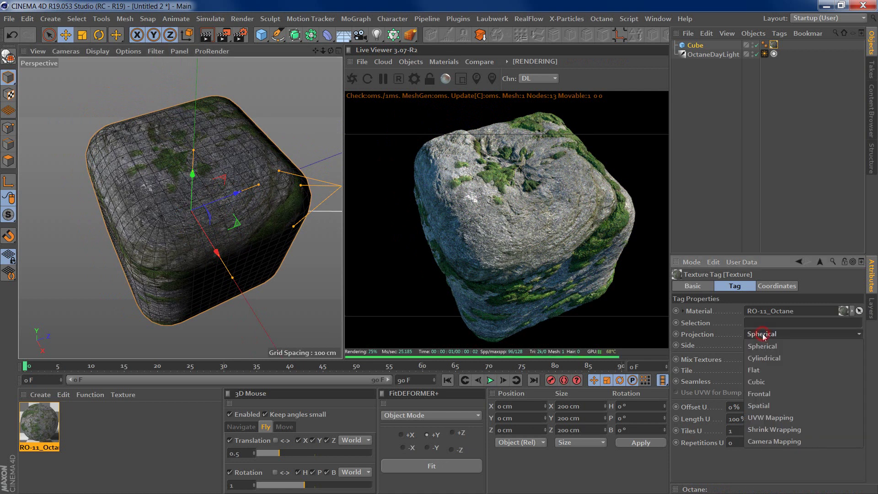
click(782, 380)
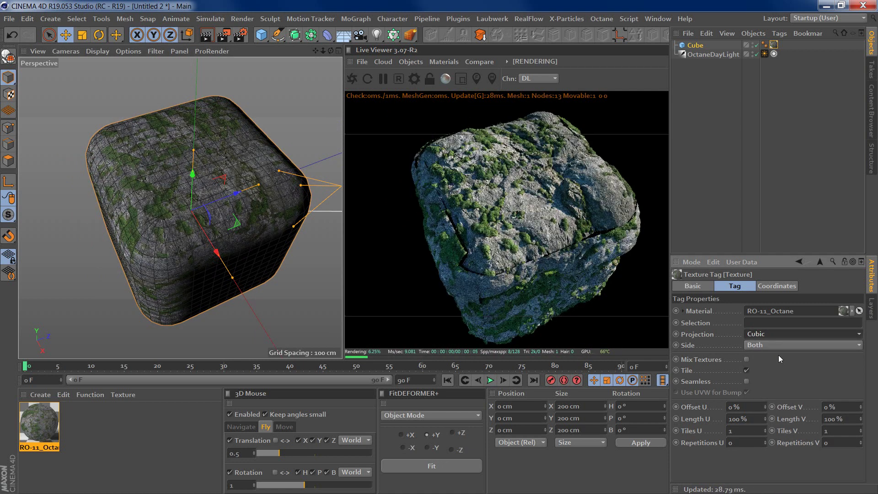
click(766, 335)
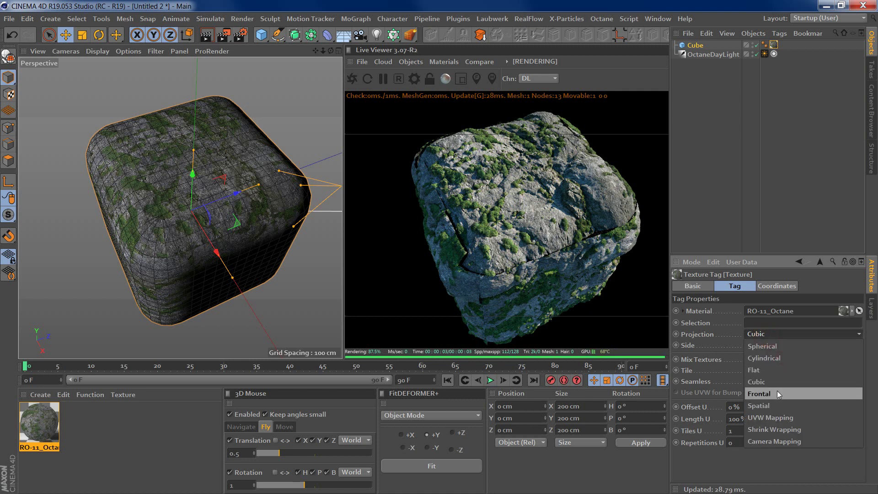
click(774, 371)
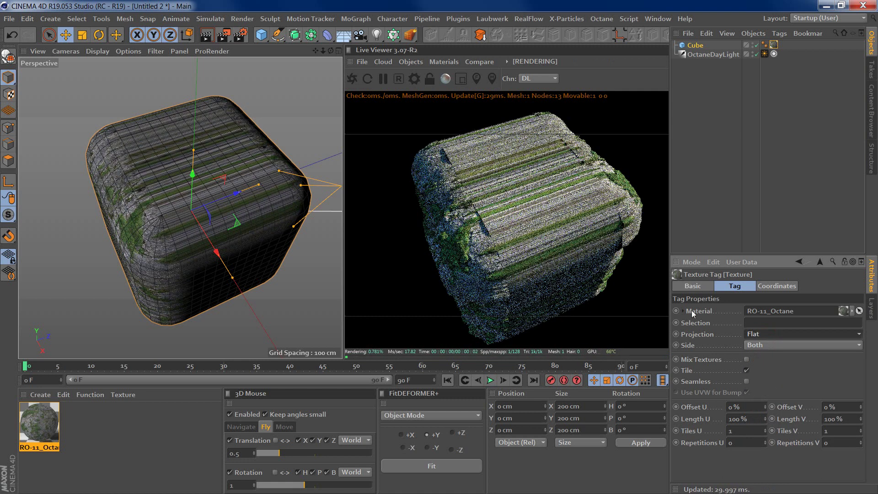
Try rotating the flat texture projection in Texture mode to about H -18.6°, P -32.5°, B -10.2° and inspect the slanted mapping.
click(687, 46)
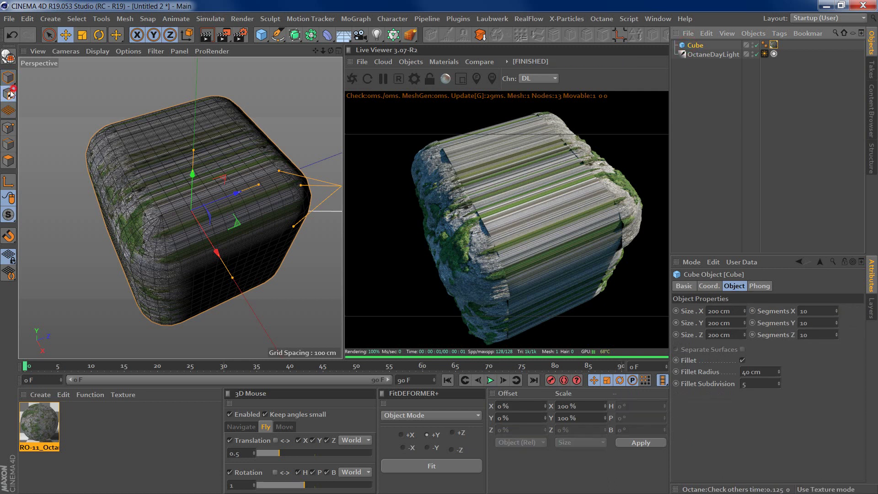
click(9, 94)
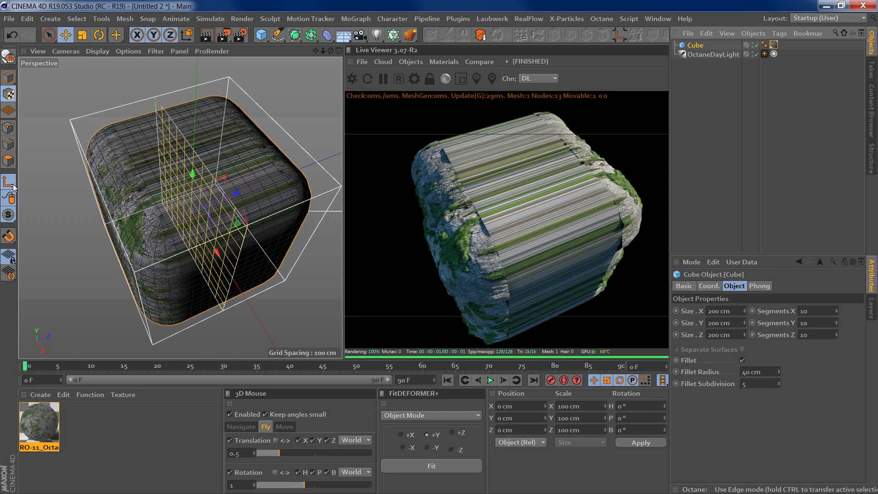
click(99, 35)
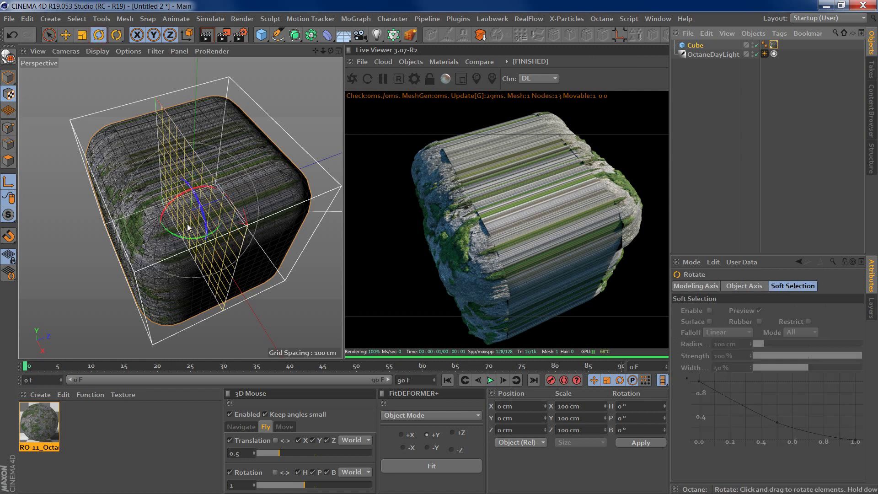
drag(167, 211, 198, 228)
alt+drag(272, 212, 206, 221)
middle_drag(578, 217, 545, 239)
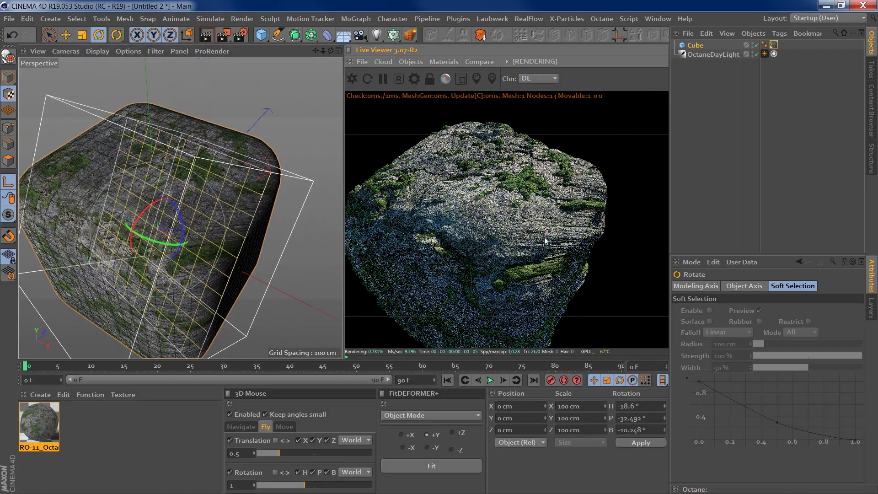
drag(545, 240, 535, 225)
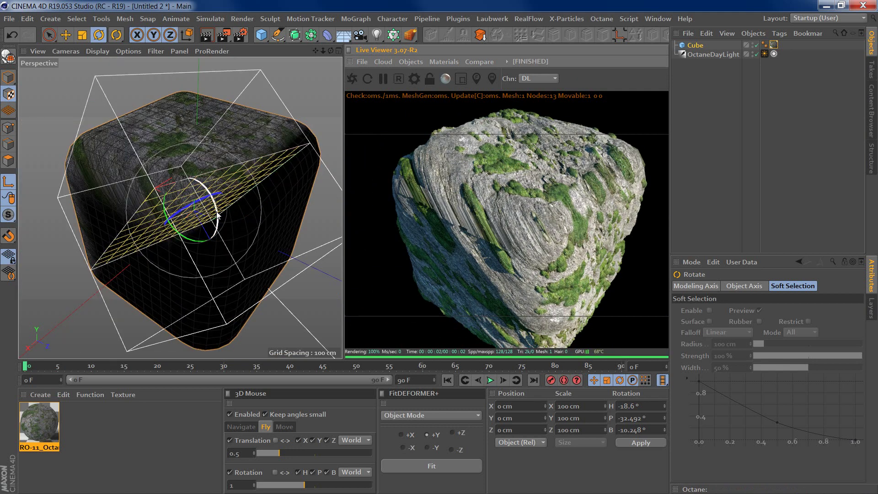
key(ctrl+z)
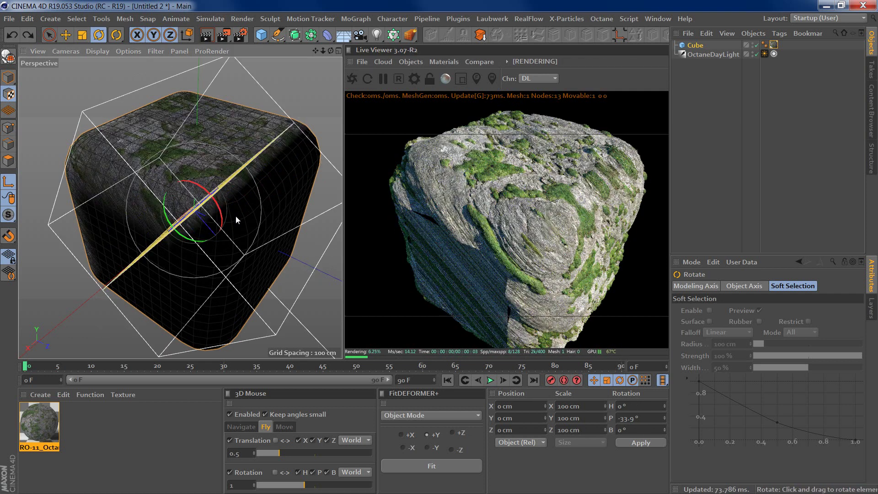
Delete the cube's RO-11_Octane texture tag and the OctaneDayLight object.
click(774, 45)
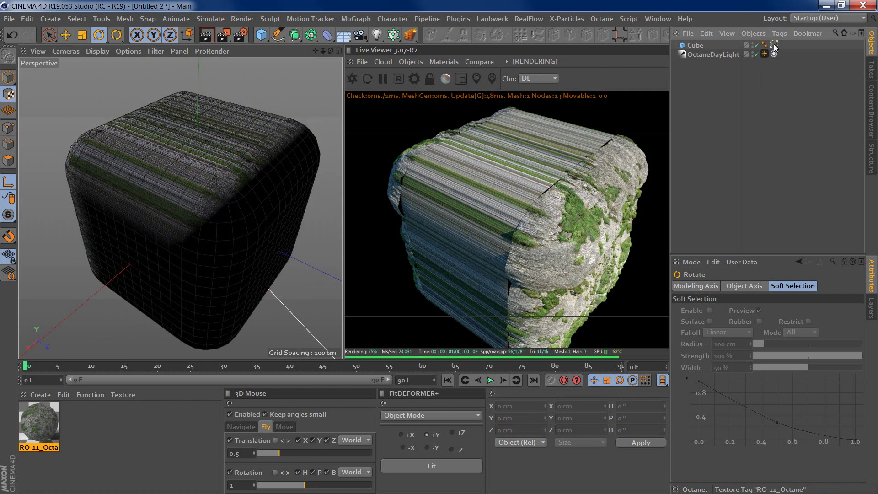
key(Delete)
click(714, 54)
key(Delete)
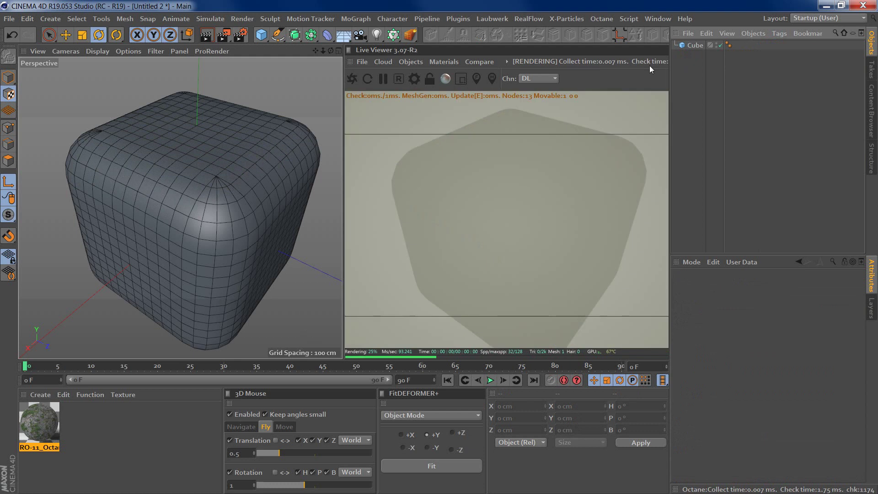
Close the Live Viewer and delete the RO-11_Octane material from the scene.
click(350, 53)
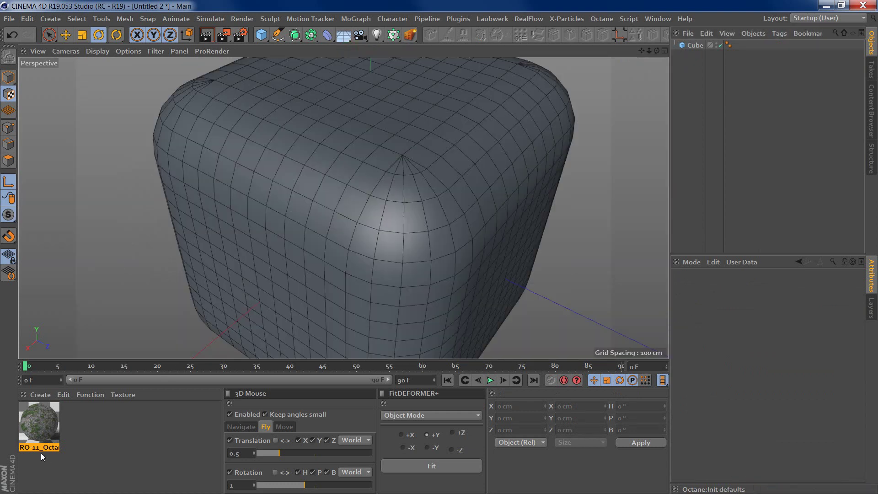
click(32, 426)
key(Delete)
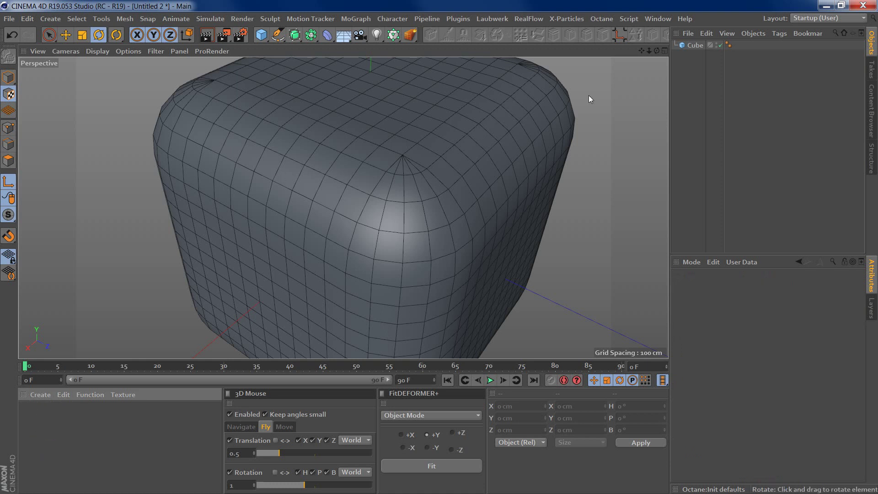
Return to Model mode and convert the rounded cube to an editable polygon object.
alt+right_drag(477, 139, 424, 150)
alt+middle_drag(414, 160, 355, 171)
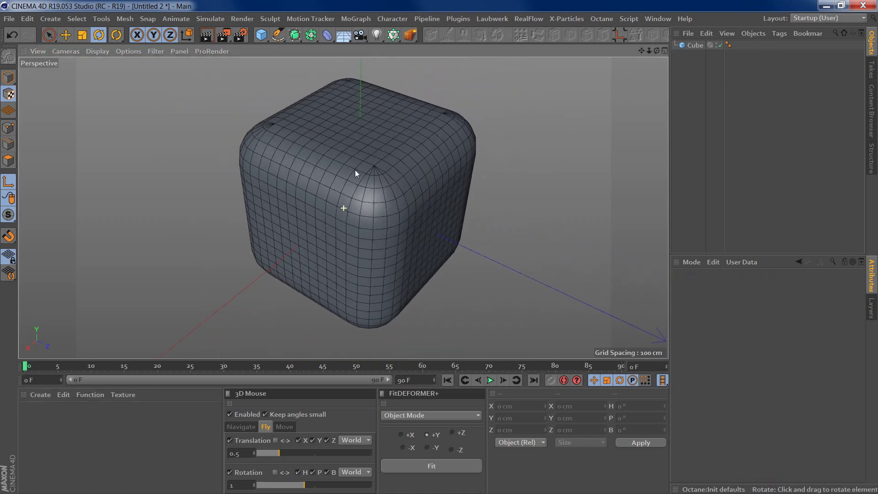
alt+drag(356, 173, 353, 174)
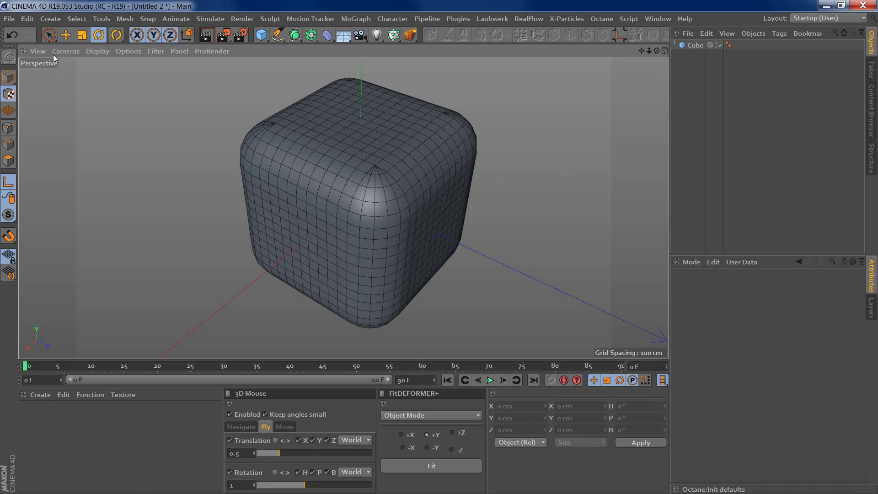
click(13, 82)
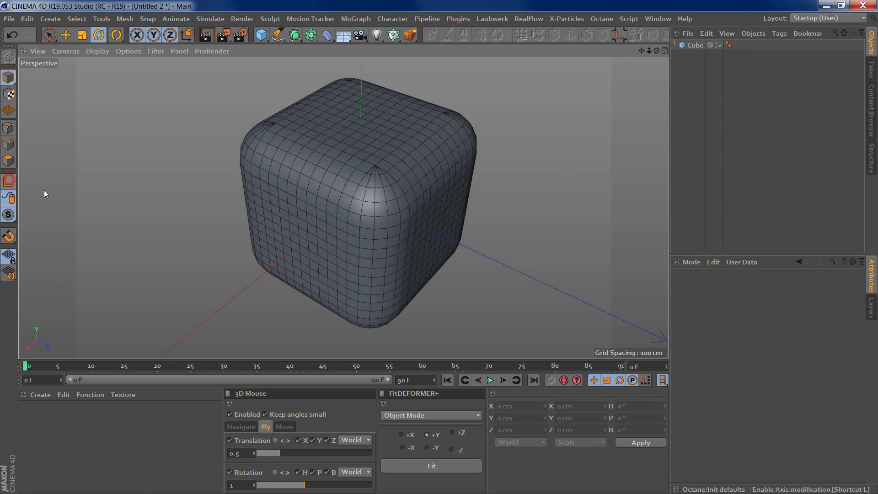
click(696, 45)
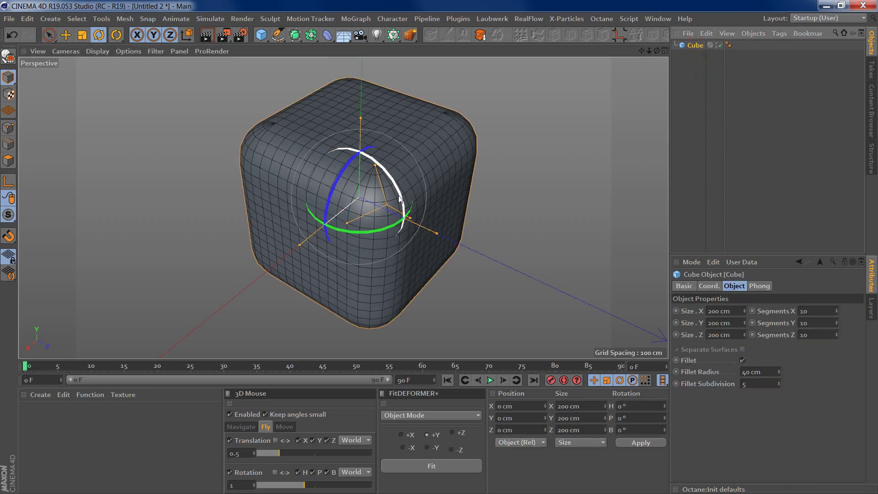
key(c)
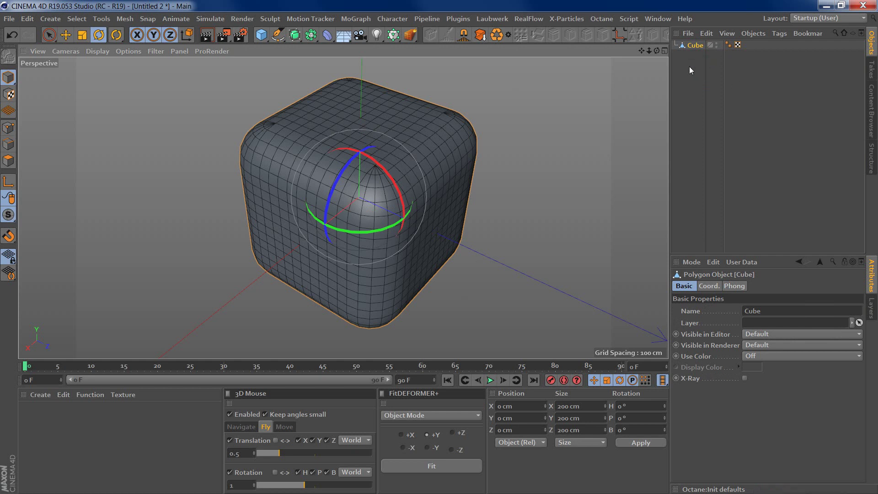
Switch to the BP - UV Edit layout and activate Polygon mode for the cube.
click(803, 18)
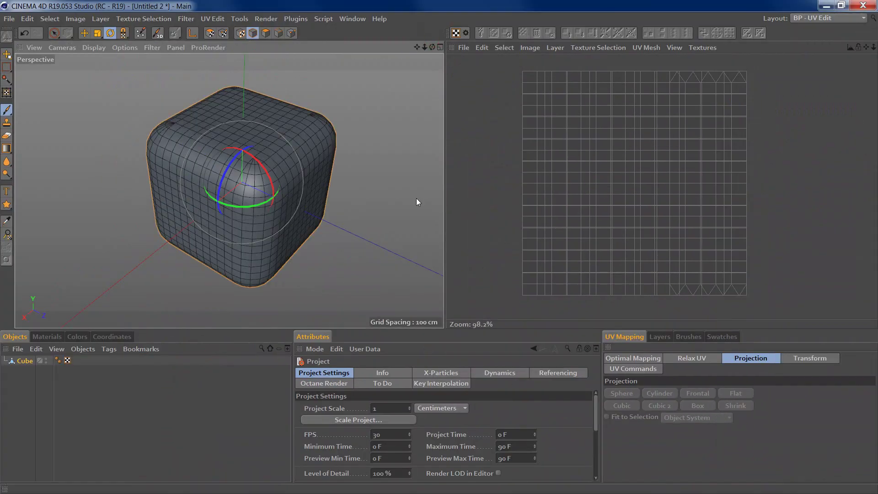
alt+drag(273, 187, 238, 183)
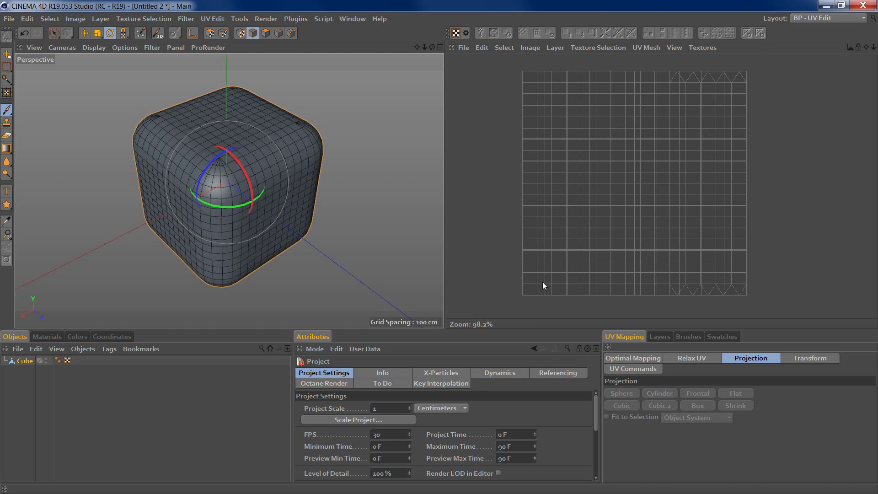
click(266, 33)
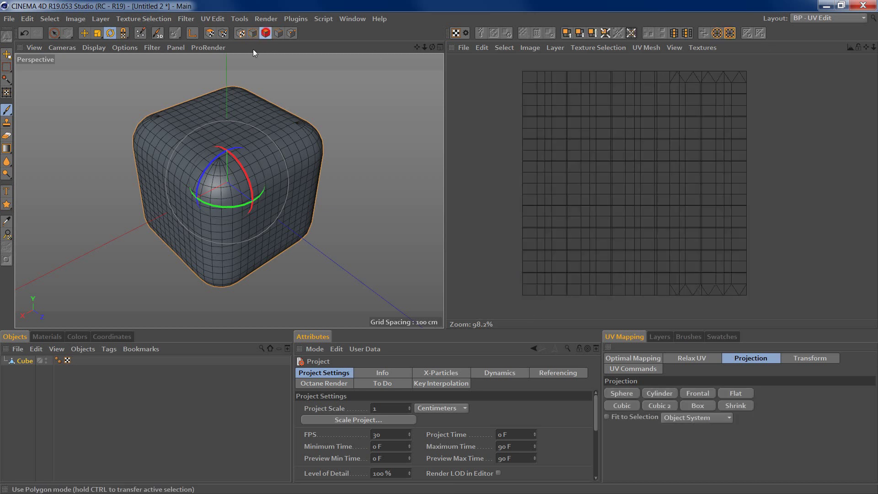
Select individual polygons on the cube's top and sides to examine where each one lies in the UV map.
click(170, 210)
click(226, 122)
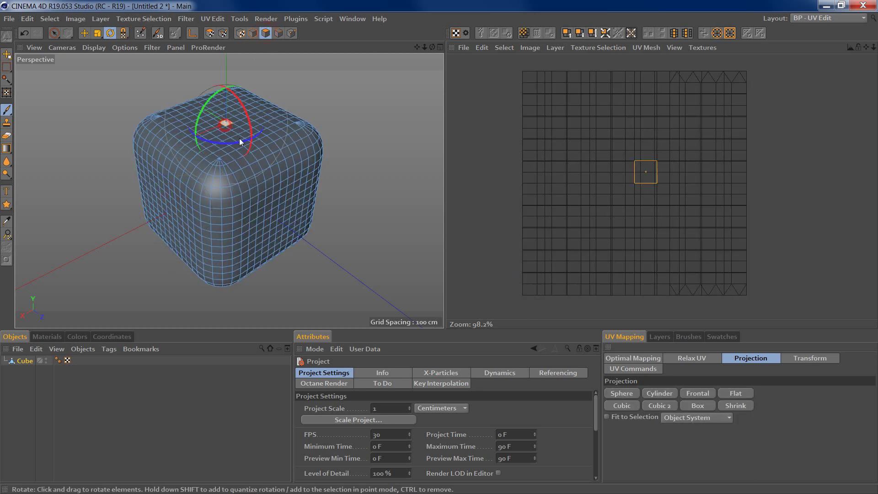
click(285, 210)
alt+drag(313, 178, 207, 170)
mouse_move(281, 166)
alt+mouse_down()
mouse_move(164, 176)
mouse_move(185, 159)
mouse_move(271, 172)
mouse_move(257, 163)
mouse_move(231, 196)
alt+mouse_up()
click(229, 194)
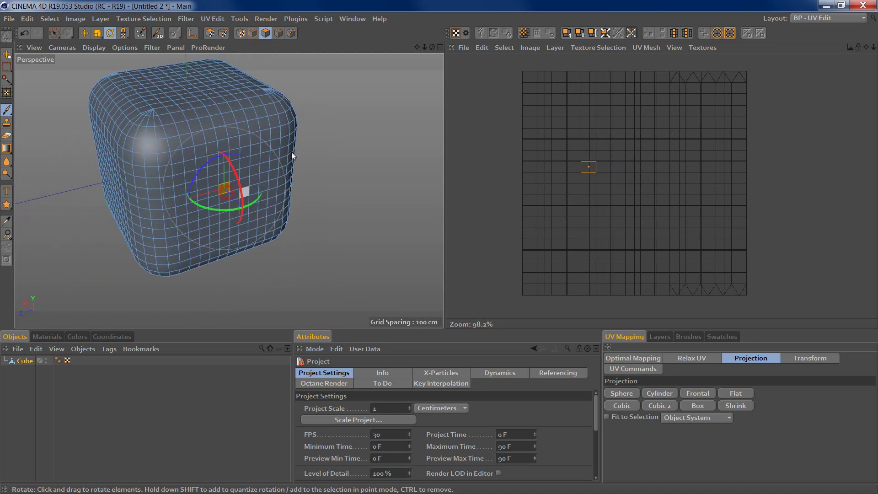
Select individual polygons on several of the cube's side faces to examine which UV cells they share.
click(200, 125)
click(132, 234)
alt+drag(137, 173, 274, 176)
click(202, 189)
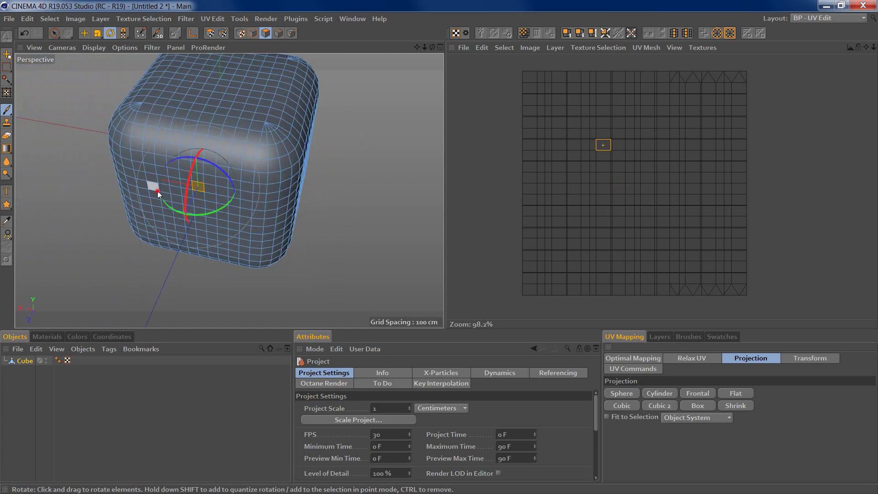
alt+drag(157, 190, 301, 167)
alt+middle_drag(123, 169, 258, 177)
click(171, 203)
click(170, 204)
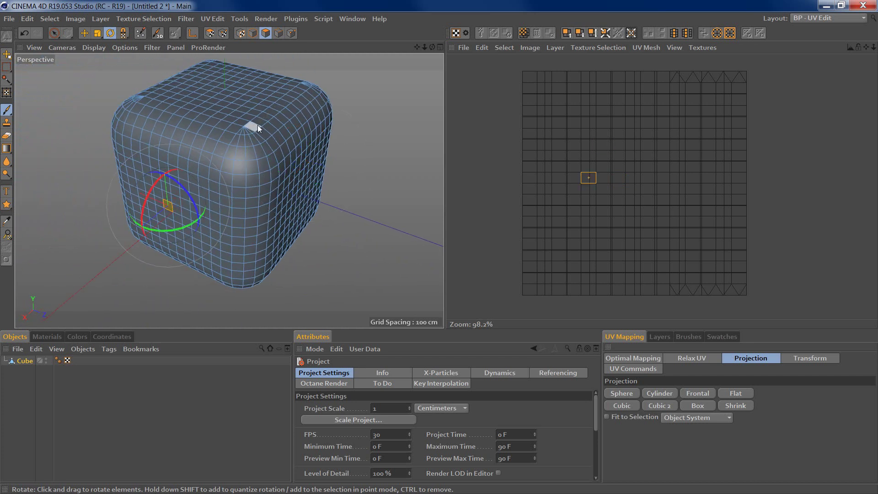
Select triangular polygons at the cube's rounded upper corner and one on its top face to compare their UV positions.
alt+drag(231, 112, 215, 149)
alt+right_drag(241, 131, 279, 122)
click(231, 150)
click(238, 154)
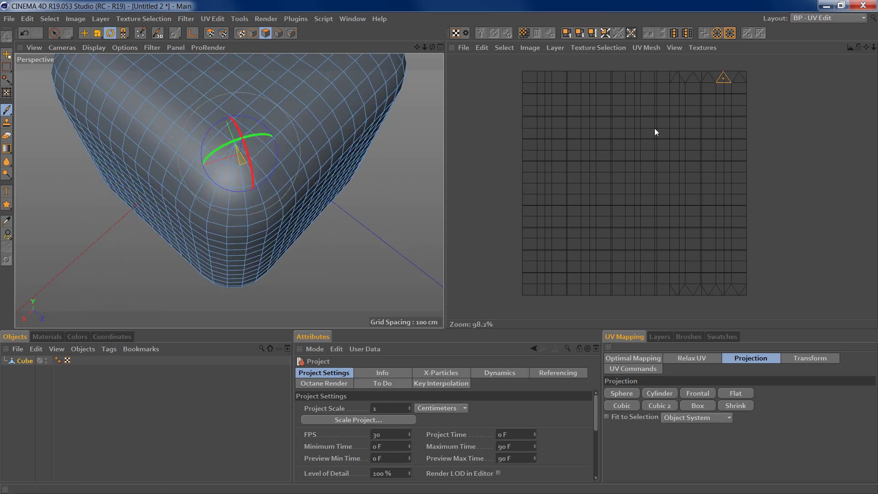
click(220, 139)
click(184, 115)
alt+drag(186, 117, 223, 154)
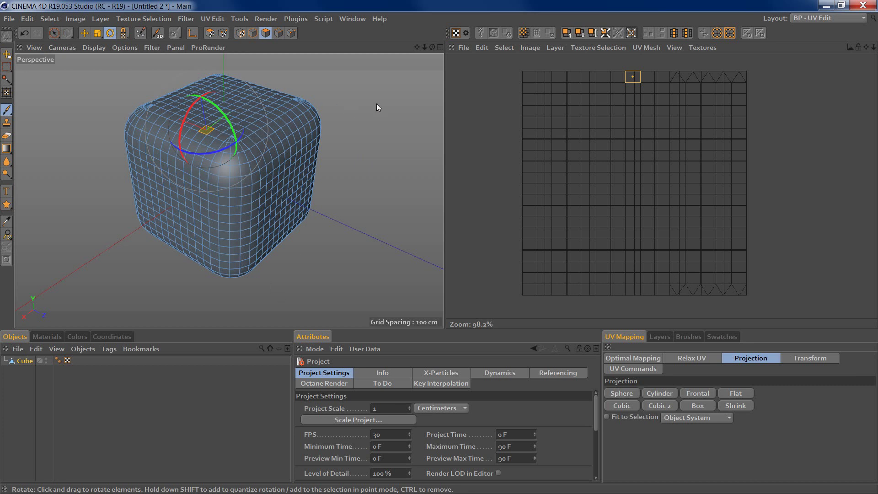
Detach the UV Tools commands as a floating palette and place it between the 3D view and the UV view.
click(210, 22)
mouse_move(236, 20)
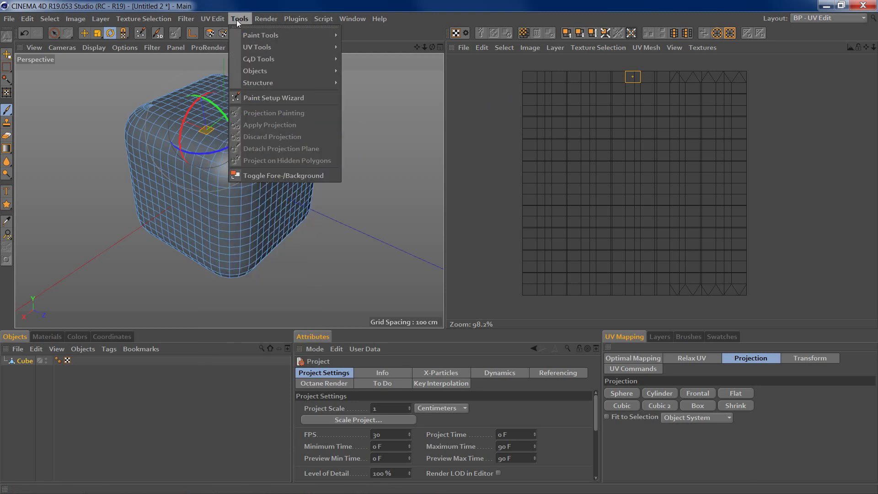
mouse_move(259, 49)
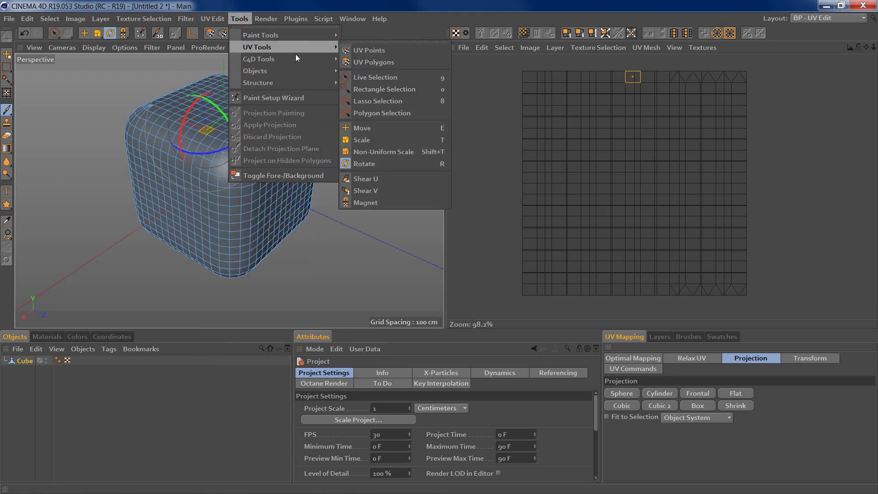
click(382, 43)
drag(385, 31, 434, 111)
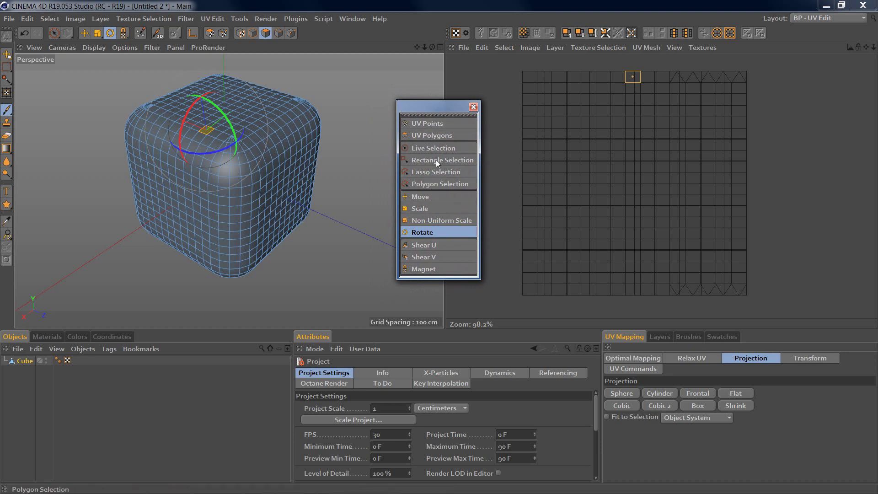
drag(435, 112, 426, 95)
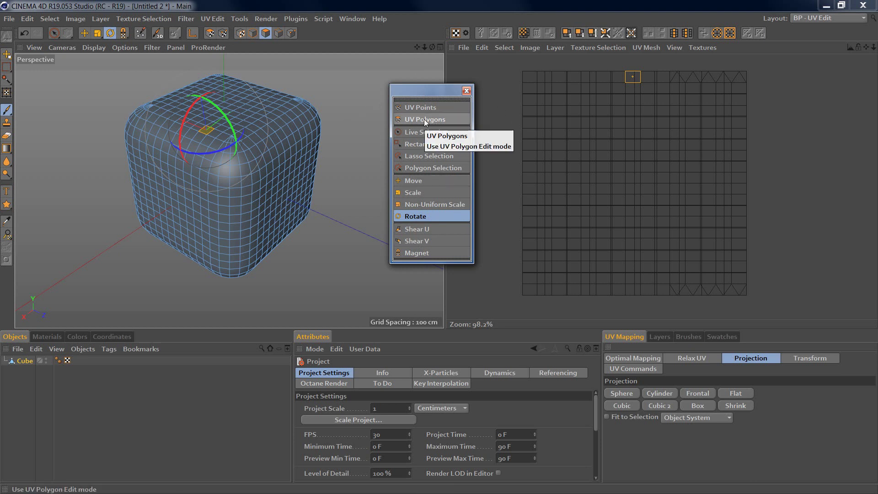
Switch to UV Polygons mode, select all of the cube's UV polygons and reset their UVs.
click(454, 120)
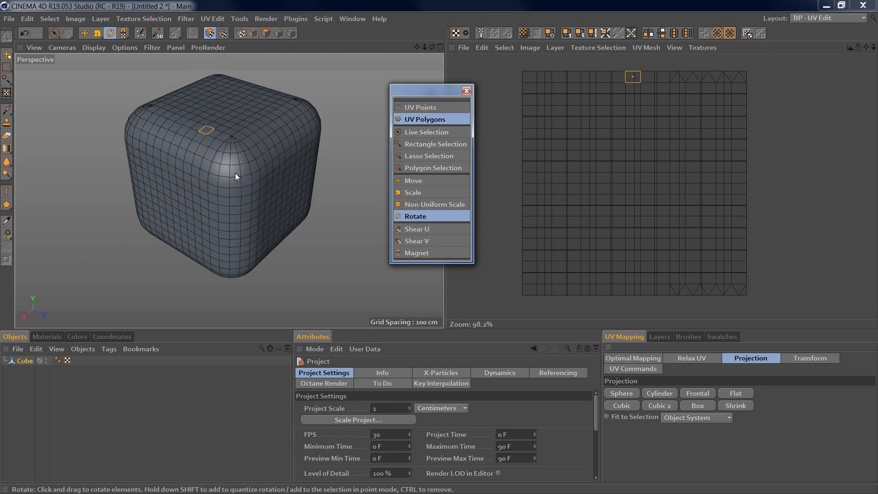
key(ctrl+a)
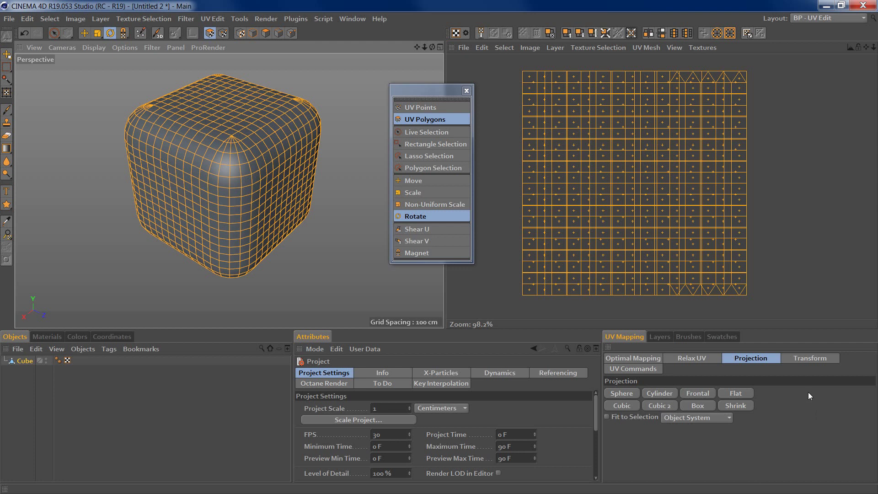
click(630, 369)
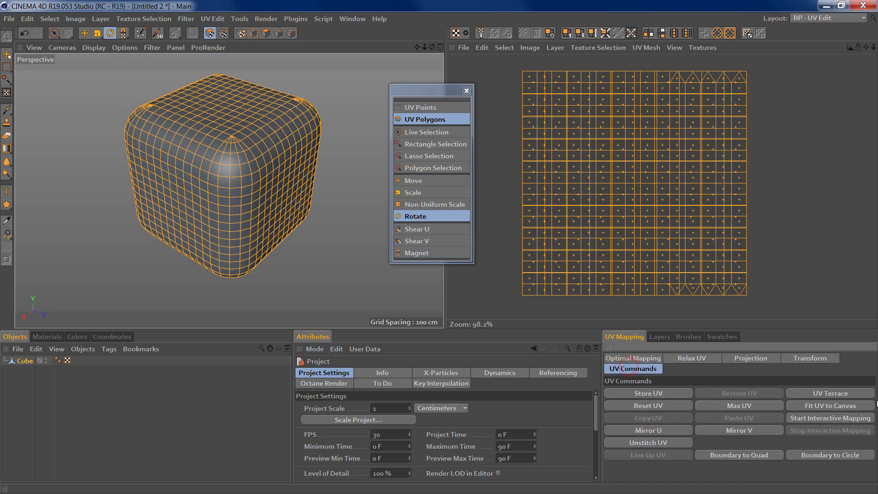
click(656, 404)
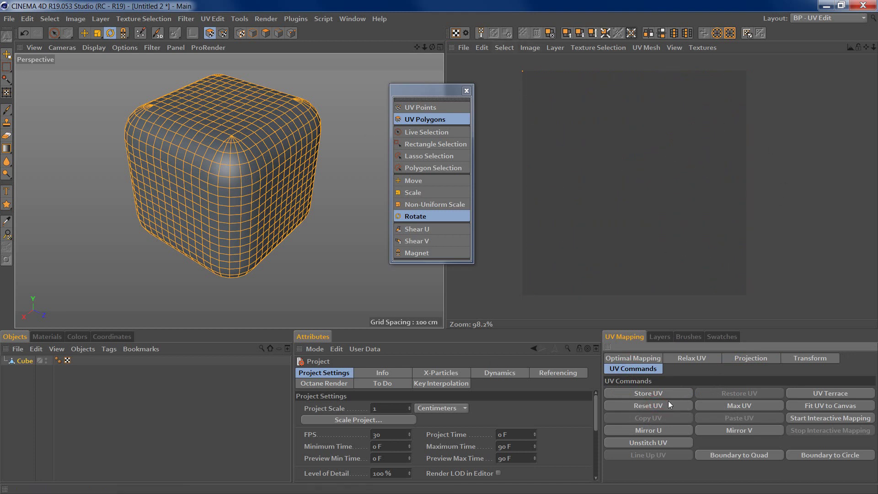
Store a horizontal edge loop around the cube as an edge selection and assign it to Cut Selected Edges in Relax UV.
click(698, 359)
click(738, 362)
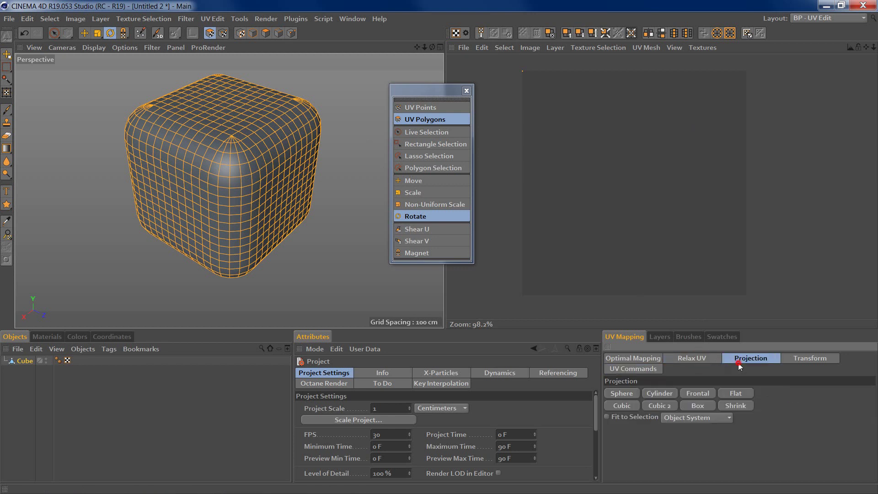
click(698, 361)
click(734, 361)
click(699, 361)
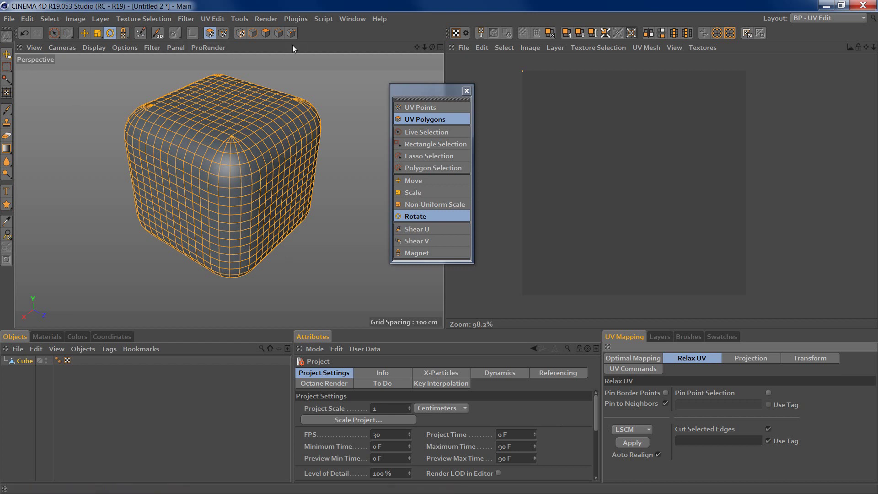
click(278, 33)
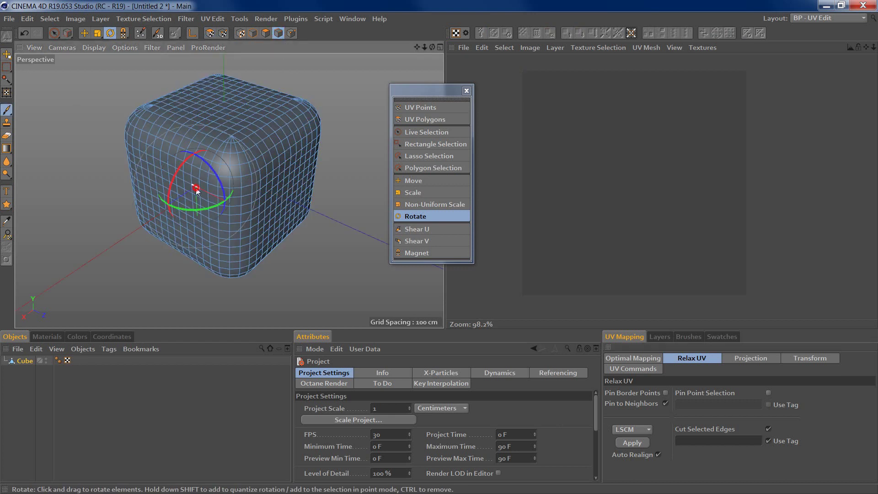
double_click(241, 196)
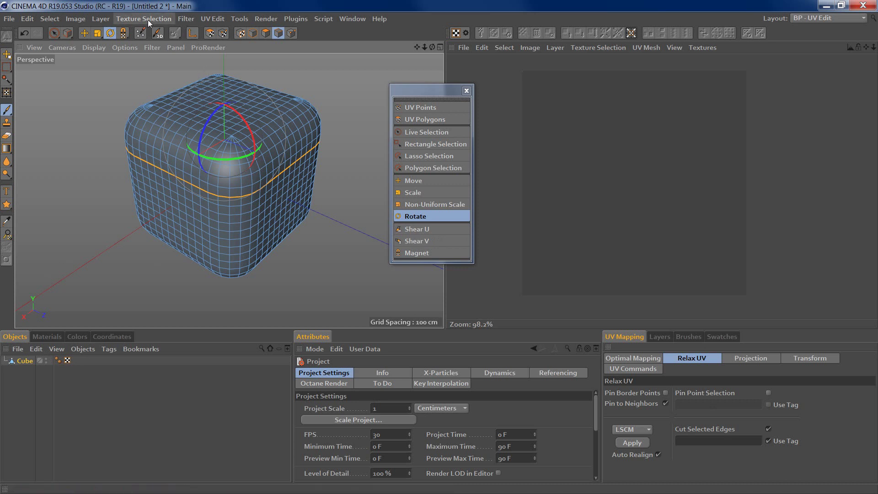
click(49, 18)
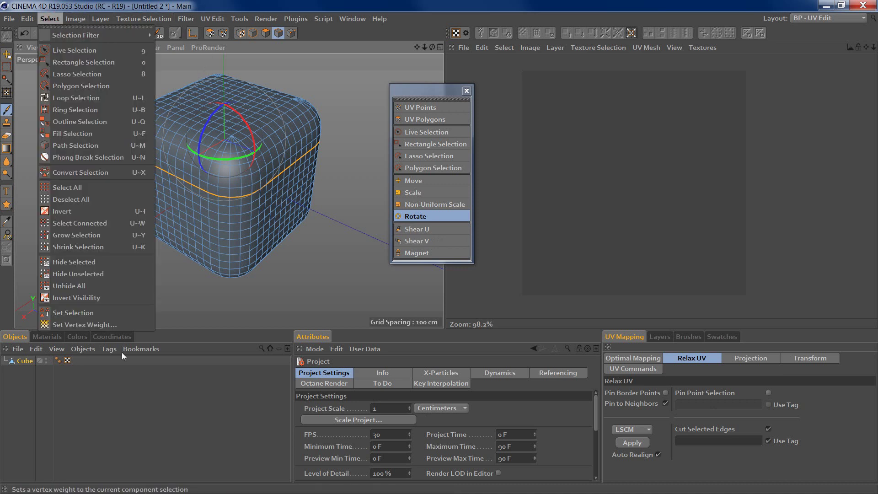
click(71, 317)
drag(77, 361, 701, 440)
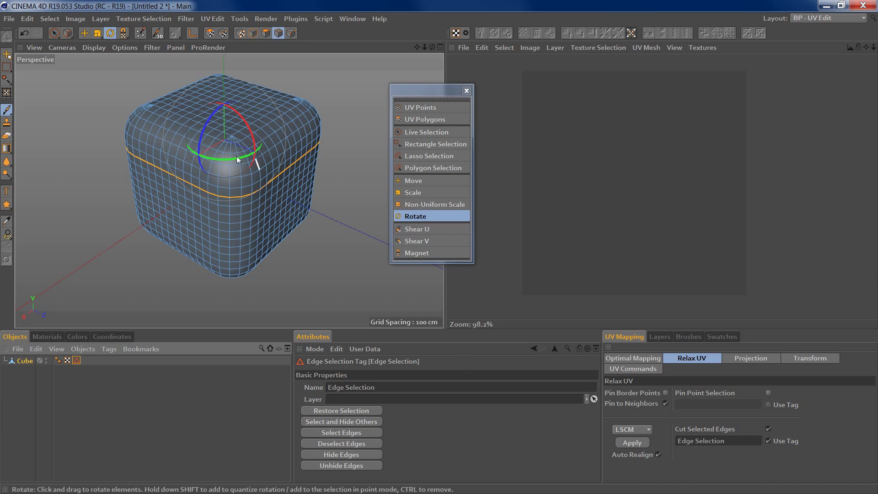
Select a vertical edge loop running over the cube's top and store it in a second edge selection tag.
double_click(176, 153)
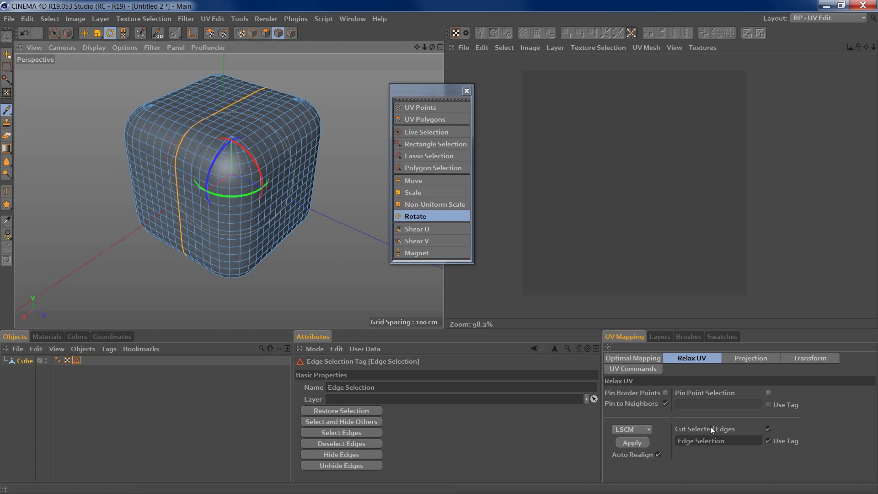
click(70, 389)
click(16, 361)
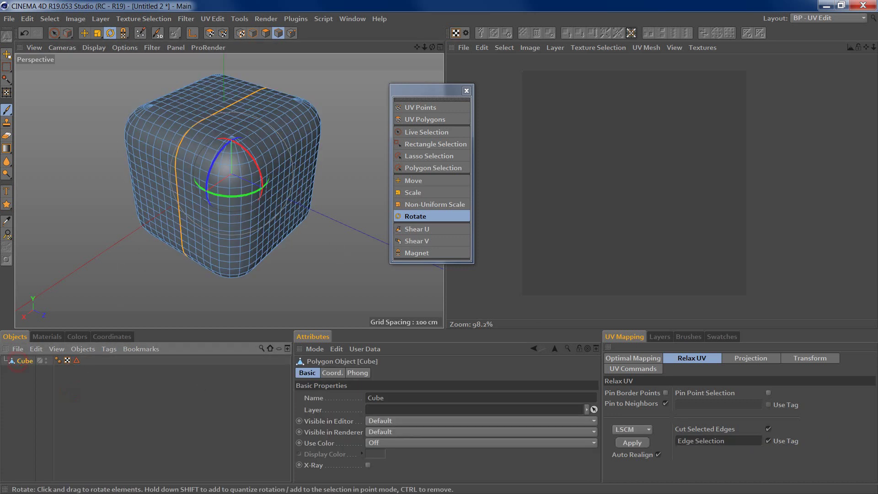
click(50, 18)
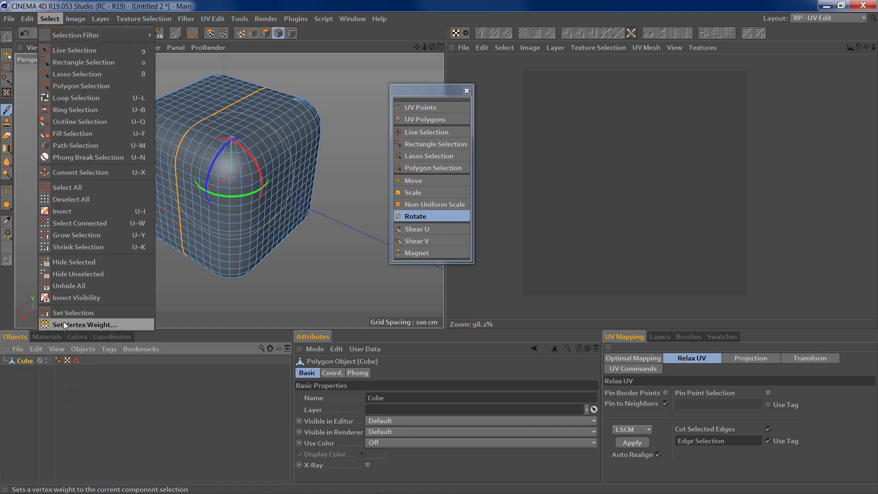
click(65, 314)
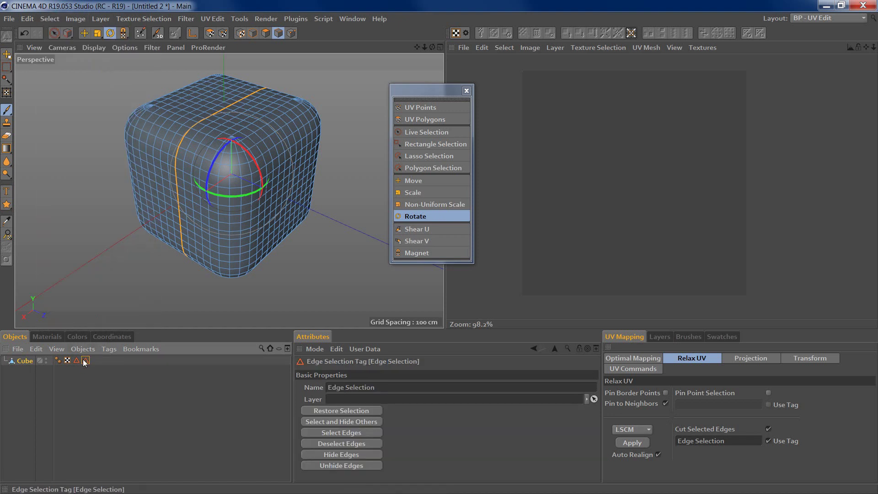
Add a horizontal edge loop to the vertical one and delete the extra edge selection tag.
drag(570, 490, 727, 440)
shift+click(210, 218)
key(Delete)
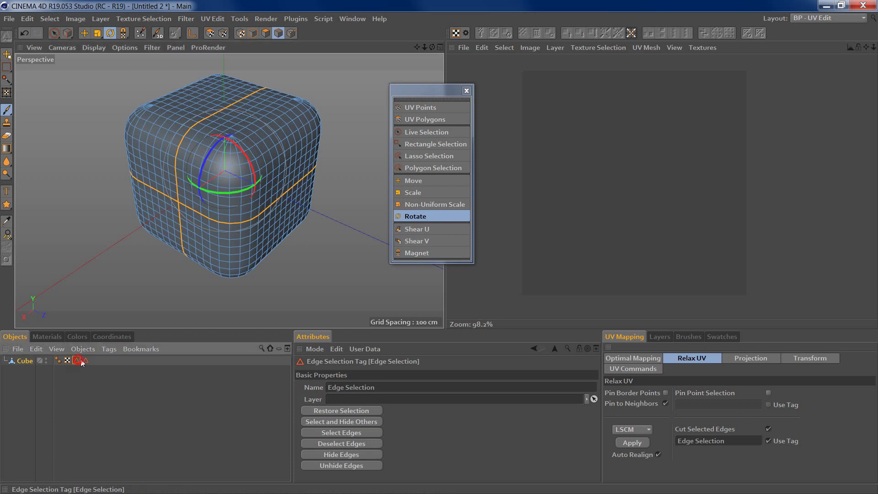
click(76, 361)
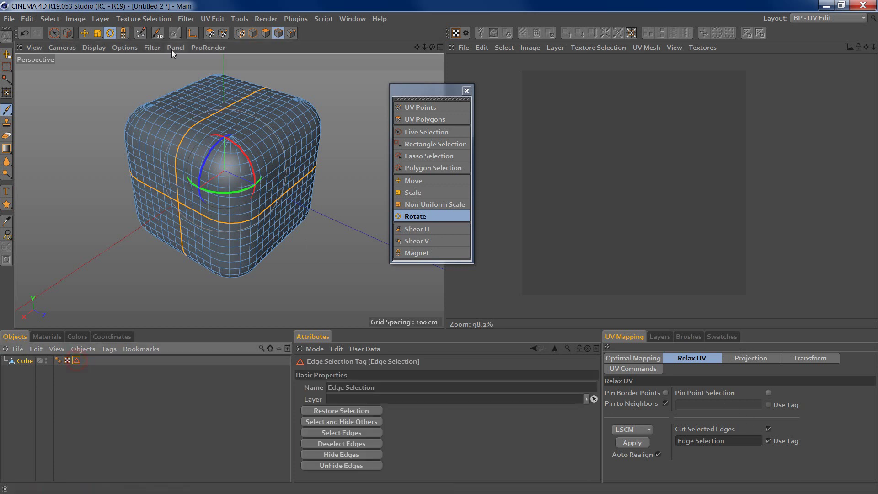
Store both edge loops in the remaining selection tag, use it for Cut Selected Edges, and apply the LSCM relax.
click(50, 19)
click(88, 313)
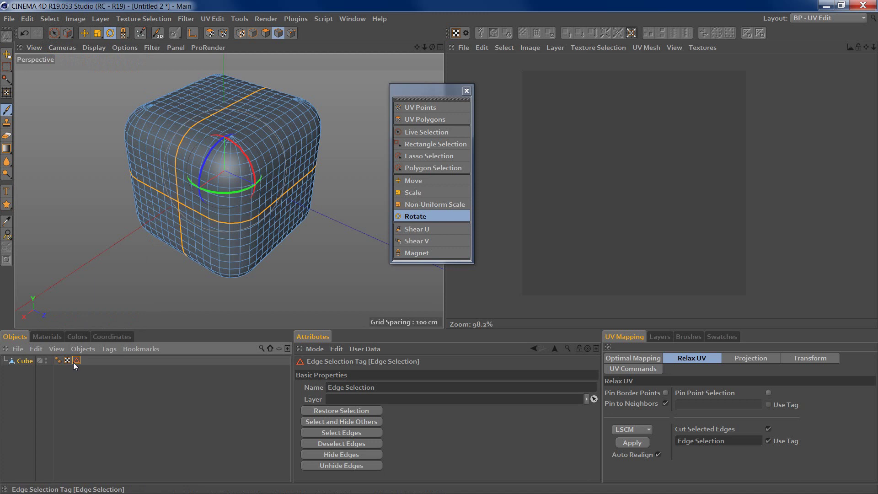
drag(77, 361, 697, 441)
click(632, 443)
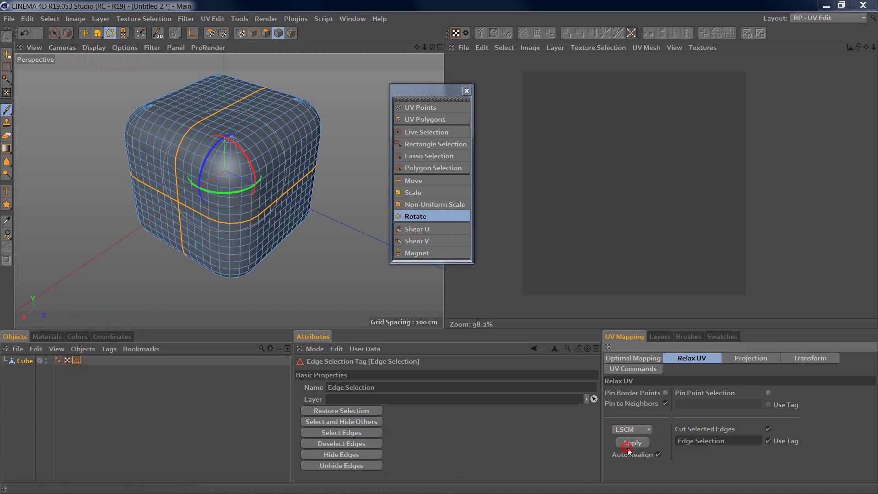
scroll(608, 211, up, 5)
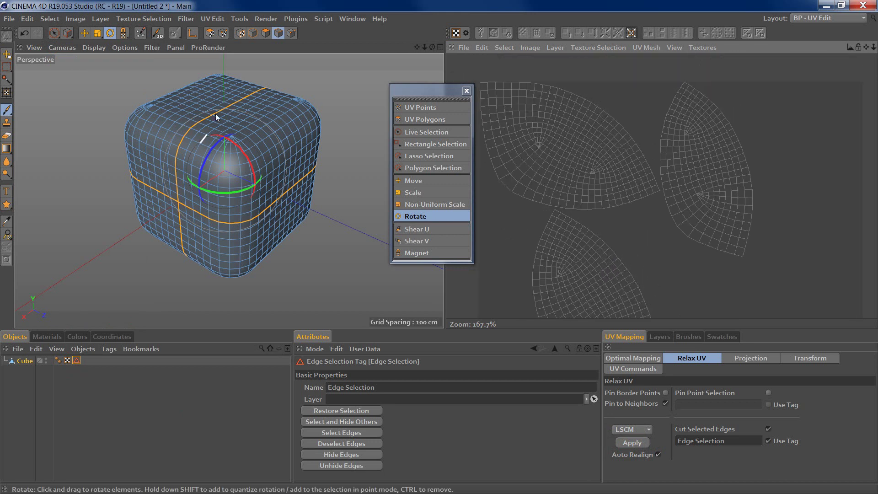
alt+drag(191, 132, 169, 133)
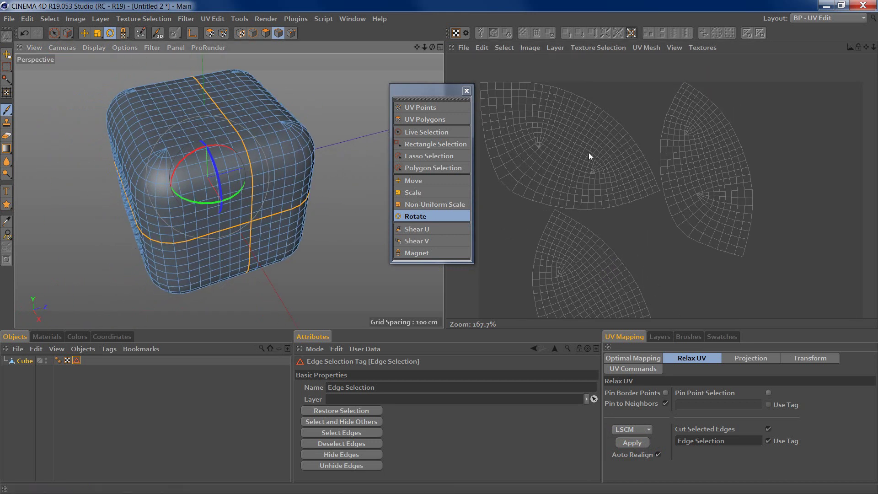
scroll(594, 161, down, 3)
scroll(623, 175, down, 3)
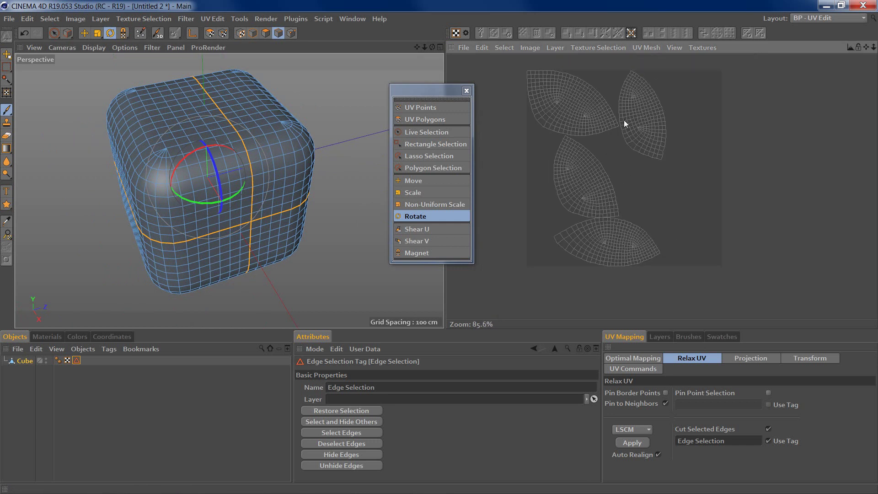
alt+middle_drag(645, 85, 639, 105)
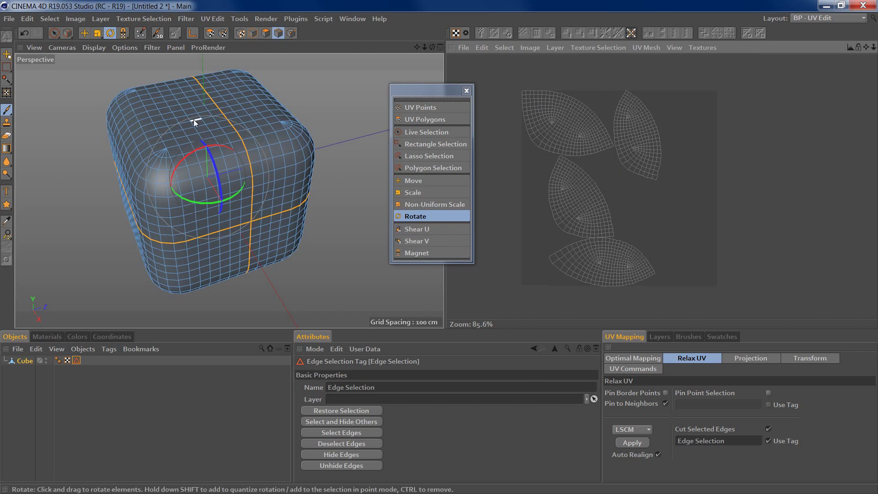
Delete the cube's edge selection tag and compare the Cubic 2 and Cubic projections on its UVs.
click(72, 391)
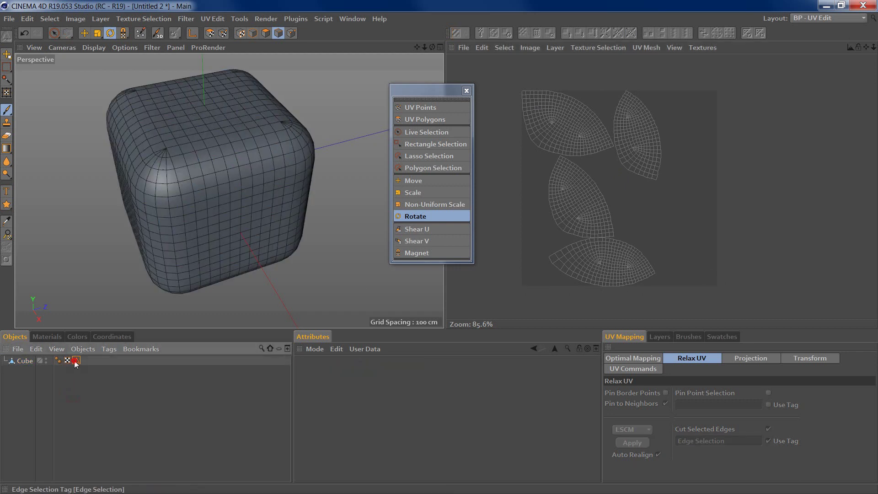
click(744, 358)
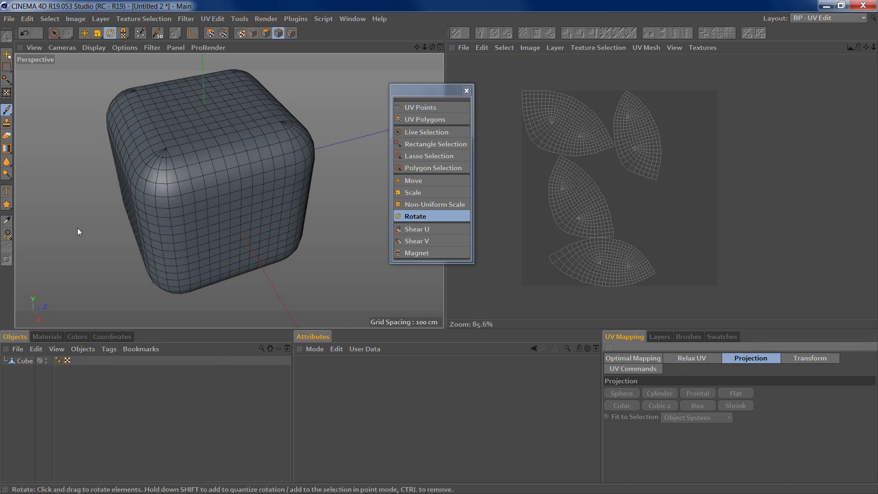
click(28, 360)
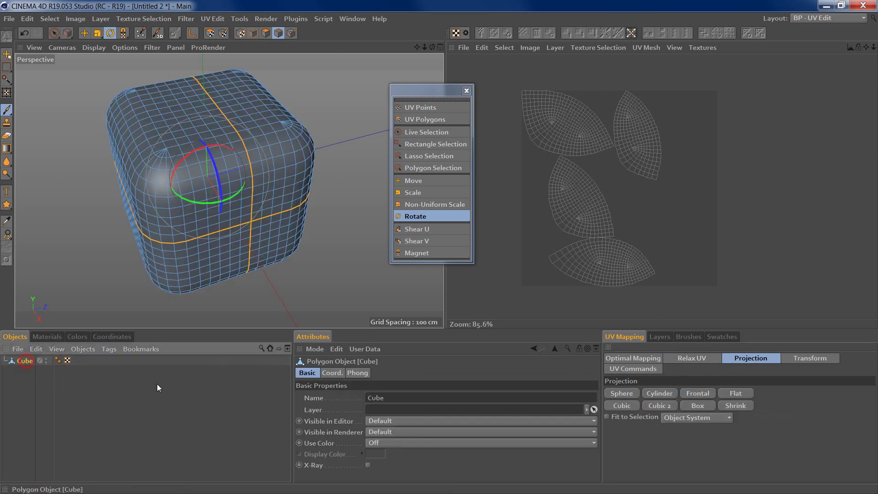
click(659, 406)
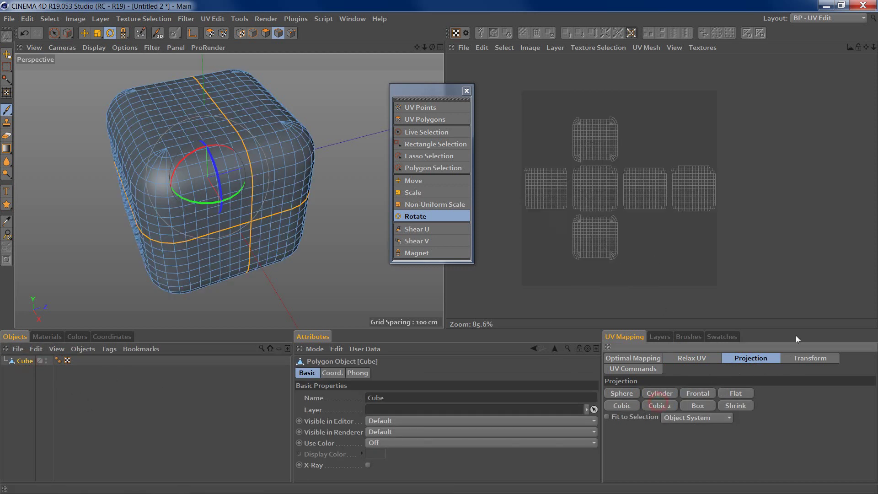
click(616, 407)
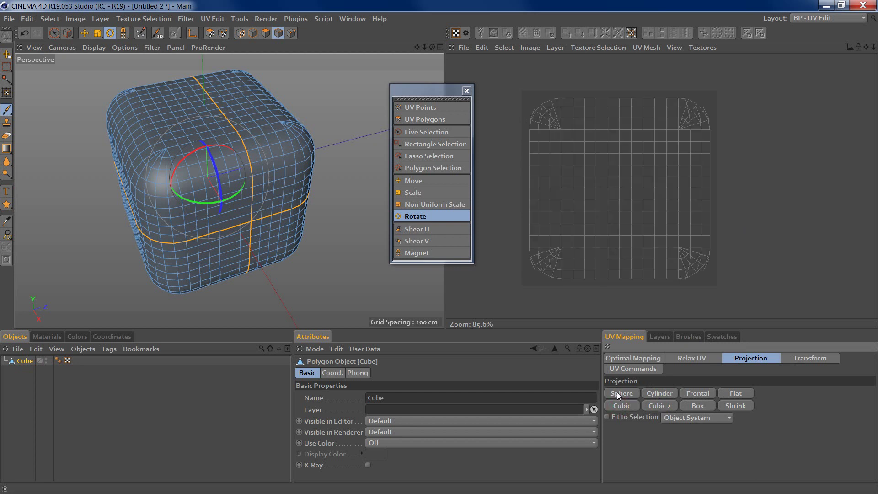
Compare the Sphere, Cylinder, Frontal, Flat and Cubic projections on the cube's UVs, finishing with the Cubic 2 projection.
click(617, 392)
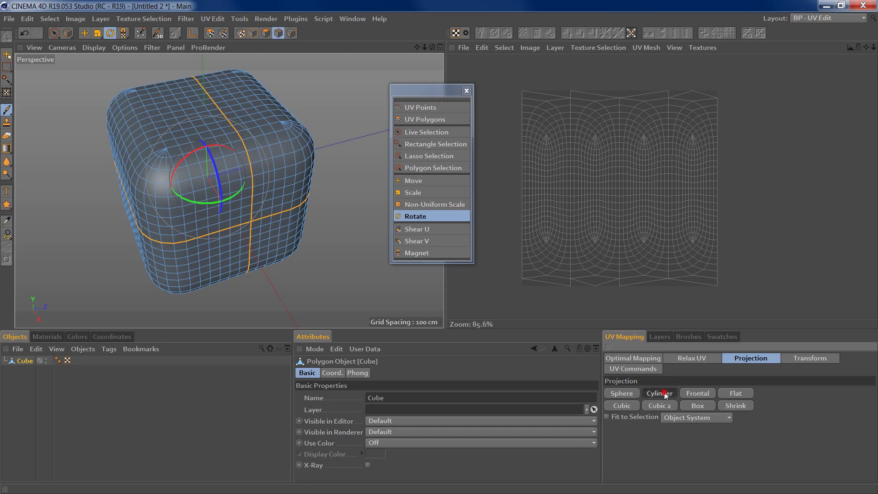
click(698, 393)
click(741, 394)
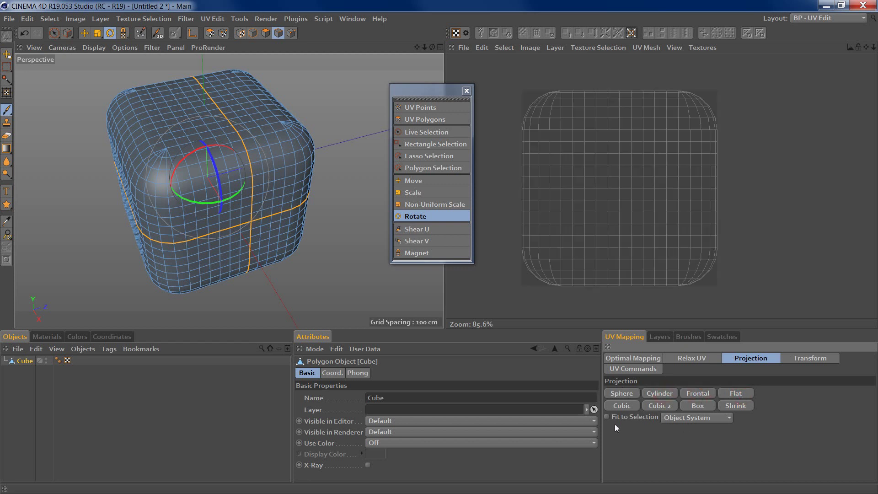
click(630, 405)
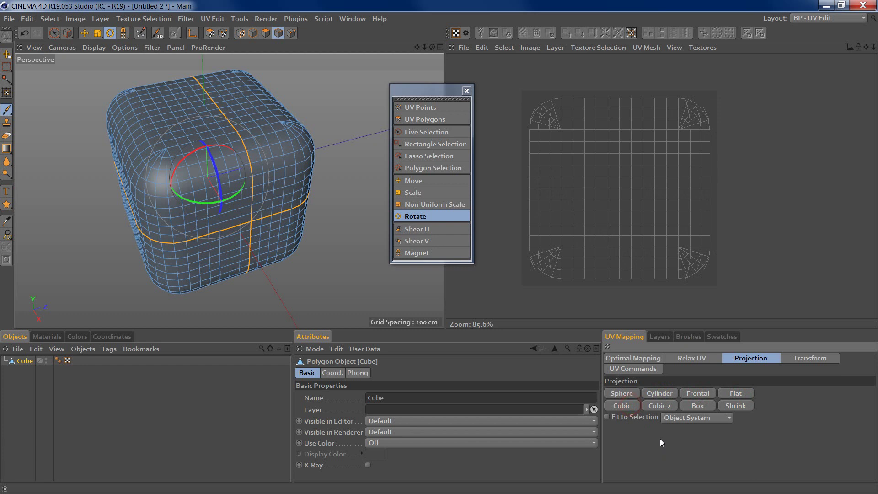
click(663, 406)
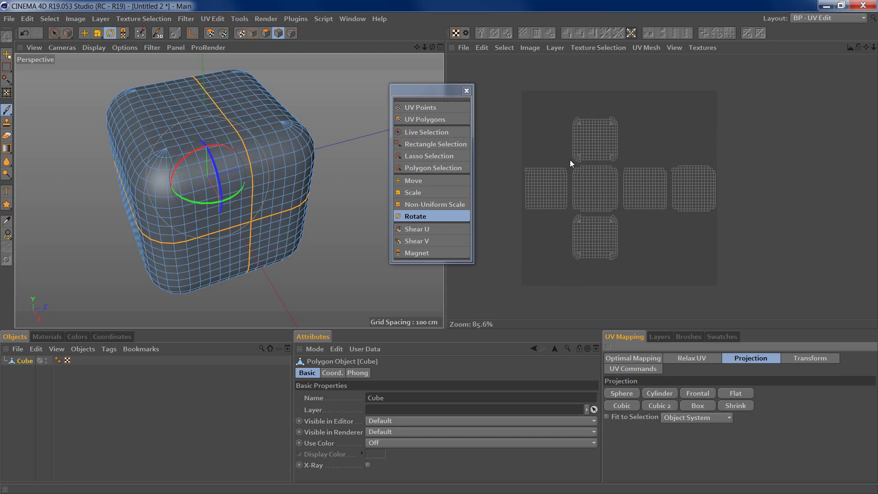
scroll(616, 192, up, 3)
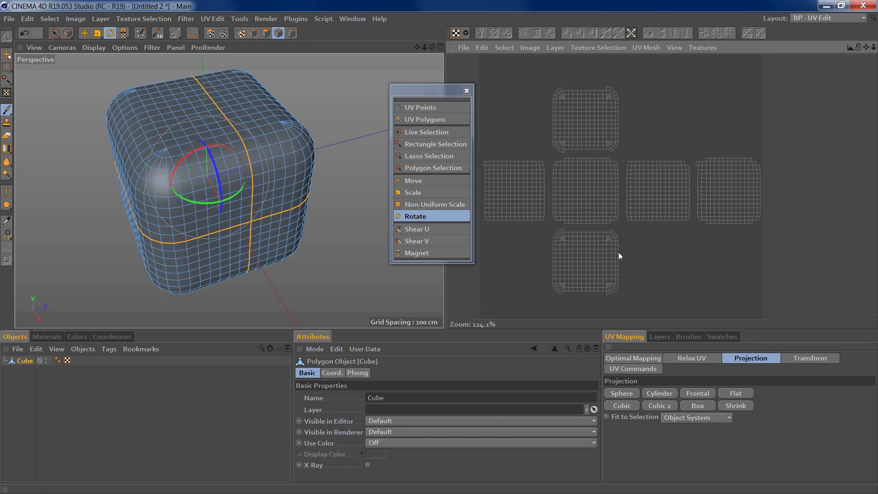
Activate Rectangle Selection and select all polygons of the cube in polygon mode.
click(435, 144)
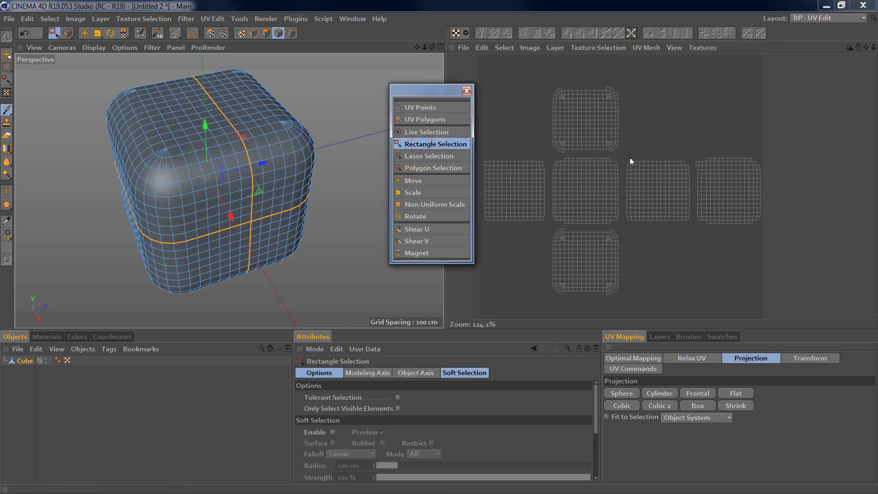
scroll(636, 156, down, 2)
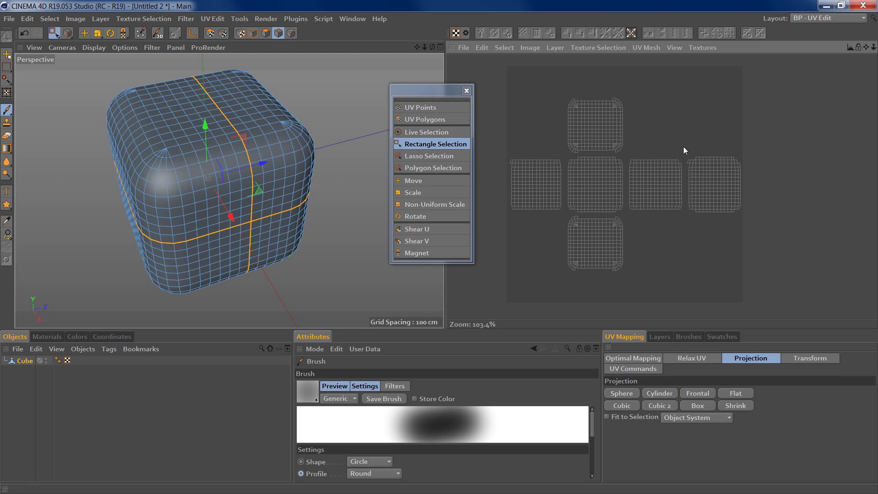
click(435, 144)
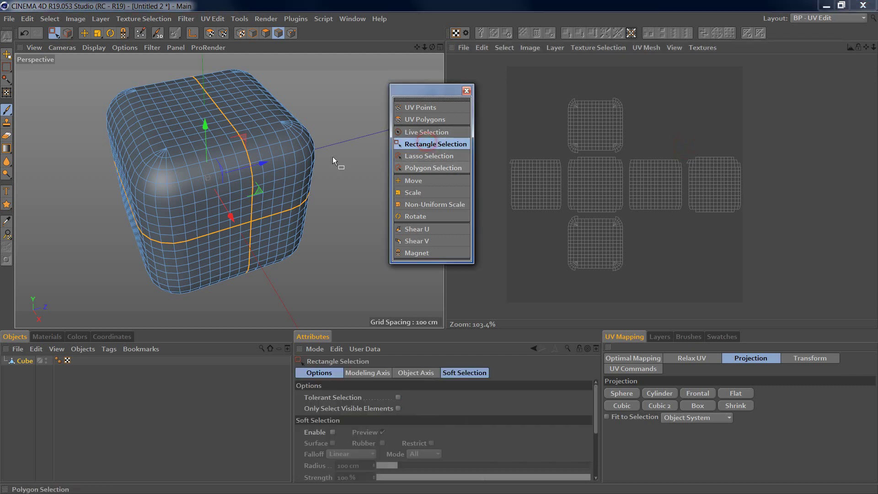
click(23, 361)
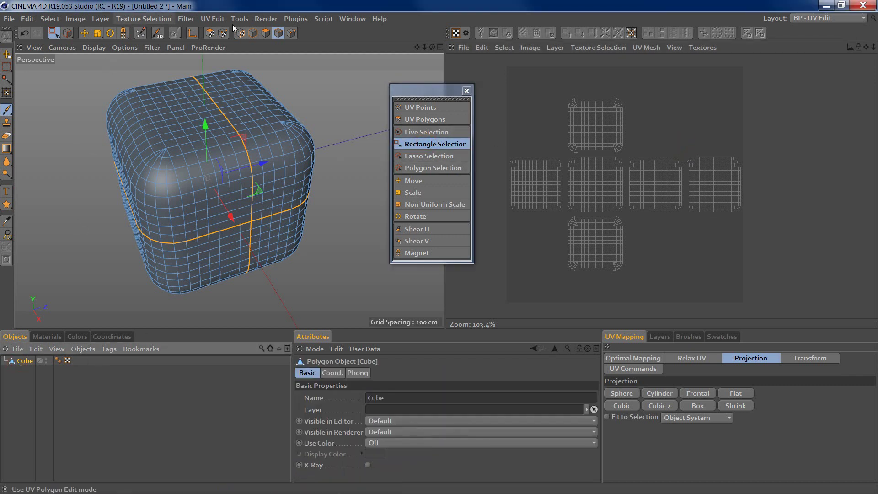
click(265, 33)
key(ctrl+a)
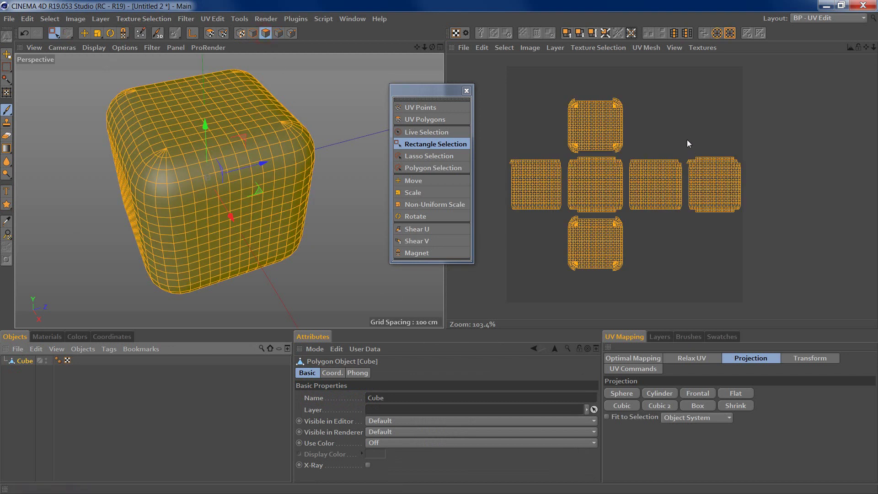
In UV polygon mode, select the rightmost UV island and move it beneath the neighbouring island, beside the lower one.
click(423, 120)
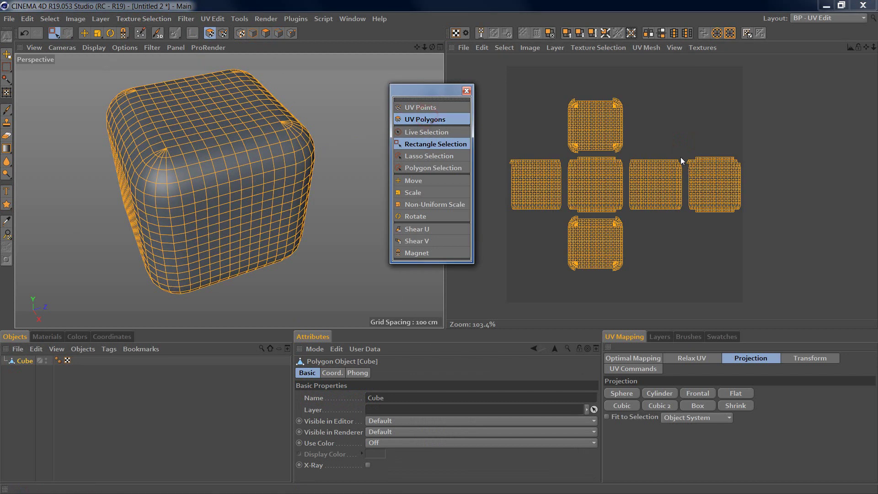
drag(684, 146, 746, 245)
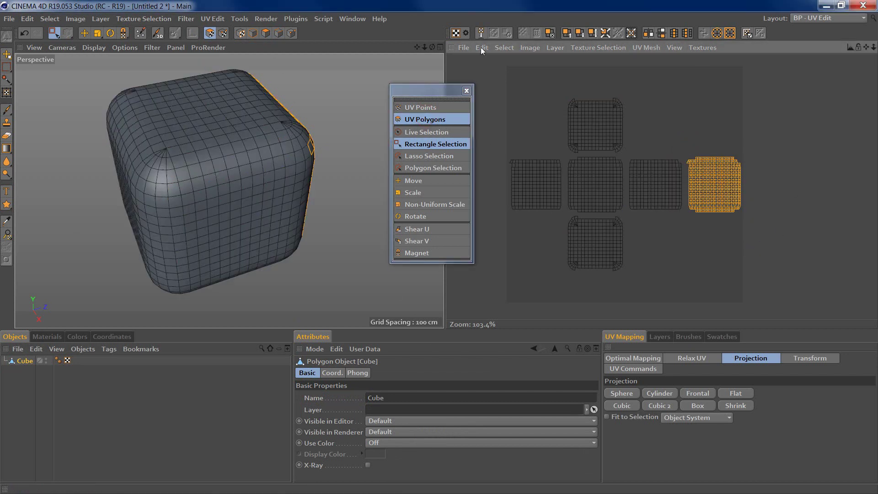
click(429, 180)
drag(716, 194, 657, 251)
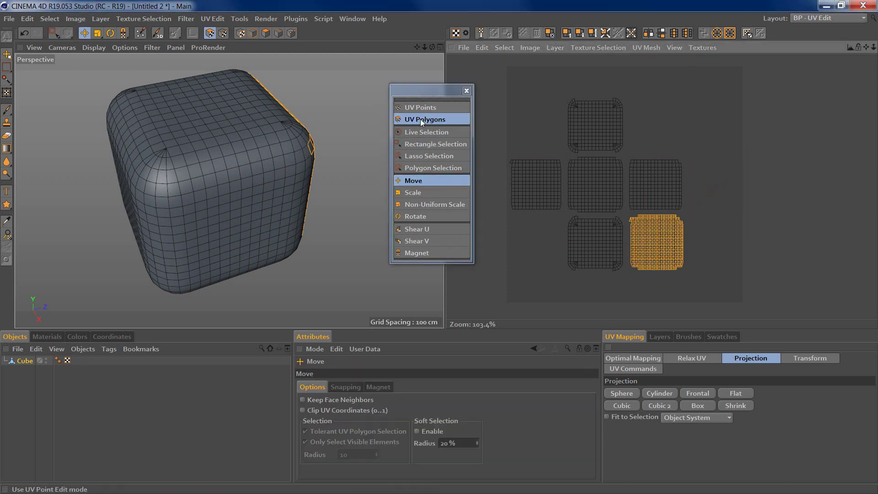
Select the topmost UV island and move it into the empty spot beneath the leftmost island, completing a two-row grid.
click(415, 145)
drag(542, 78, 636, 154)
click(417, 181)
drag(591, 128, 533, 246)
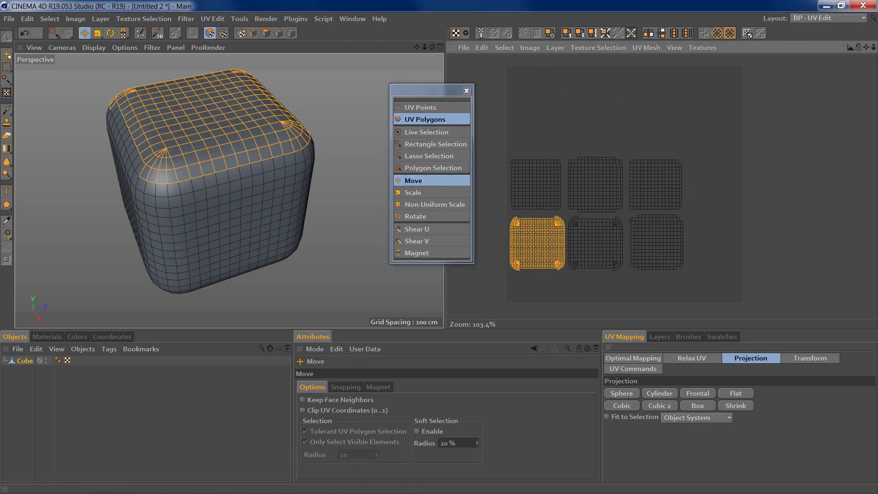
Select all six UV islands, move them to the lower-right corner of the UV canvas and scale them up to fill its width.
click(419, 144)
drag(705, 146, 507, 291)
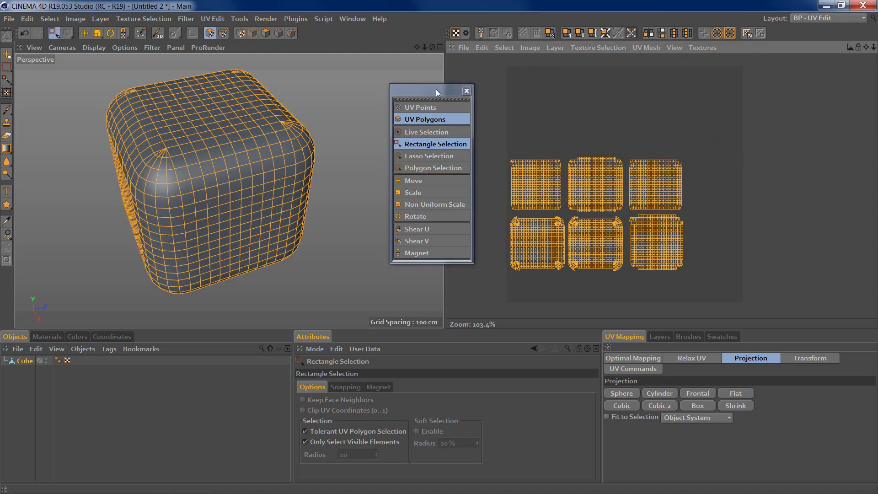
click(413, 181)
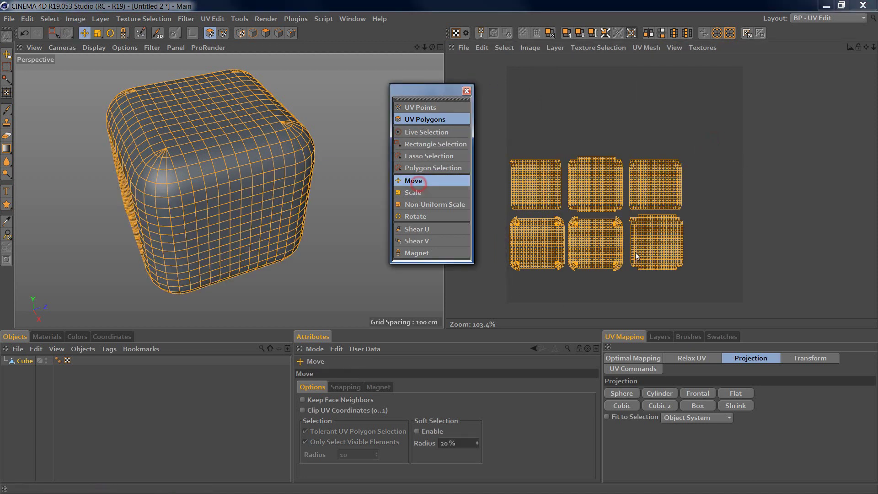
drag(636, 251, 689, 279)
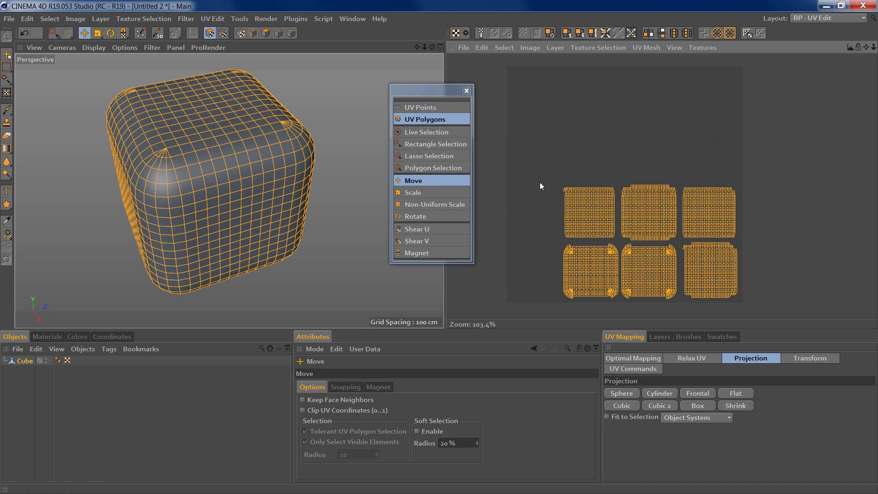
click(420, 192)
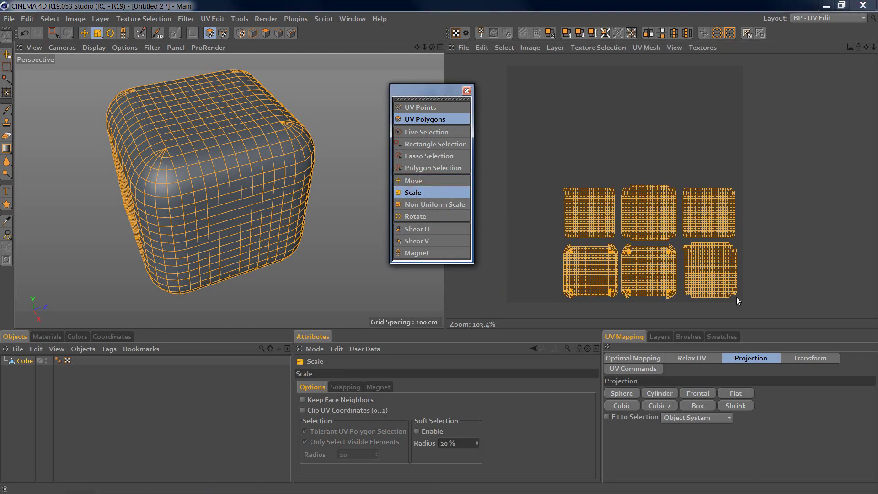
drag(735, 296, 738, 297)
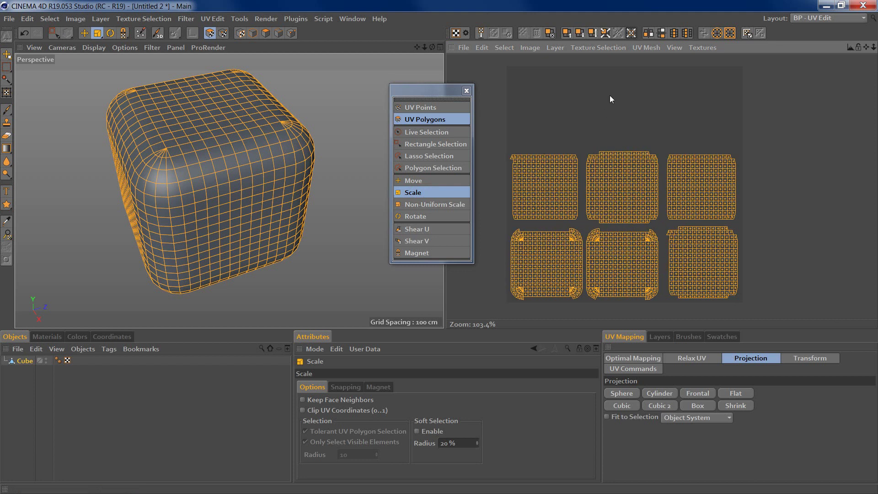
Deselect the cube and close the floating UV tools palette.
click(58, 402)
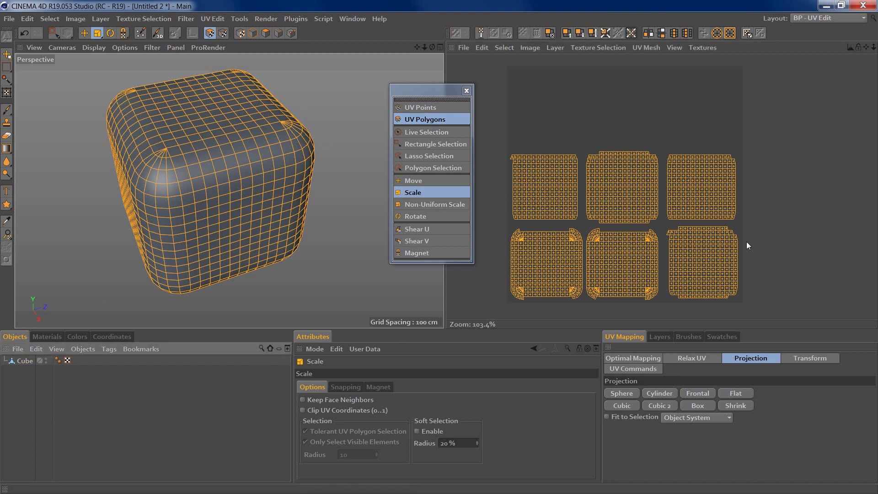
click(466, 90)
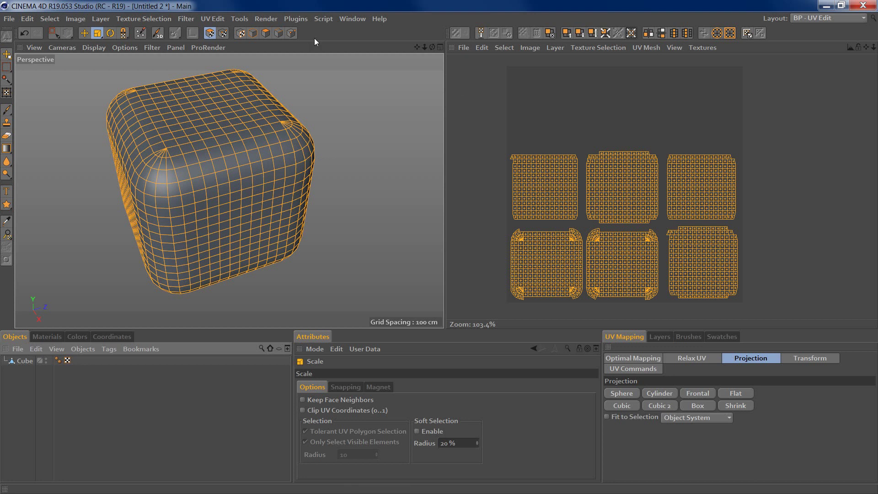
mouse_move(186, 180)
alt+mouse_down()
mouse_move(204, 173)
mouse_move(204, 187)
mouse_move(233, 166)
mouse_move(184, 152)
mouse_move(294, 164)
mouse_move(165, 201)
mouse_move(207, 188)
mouse_move(152, 181)
mouse_move(366, 216)
alt+mouse_up()
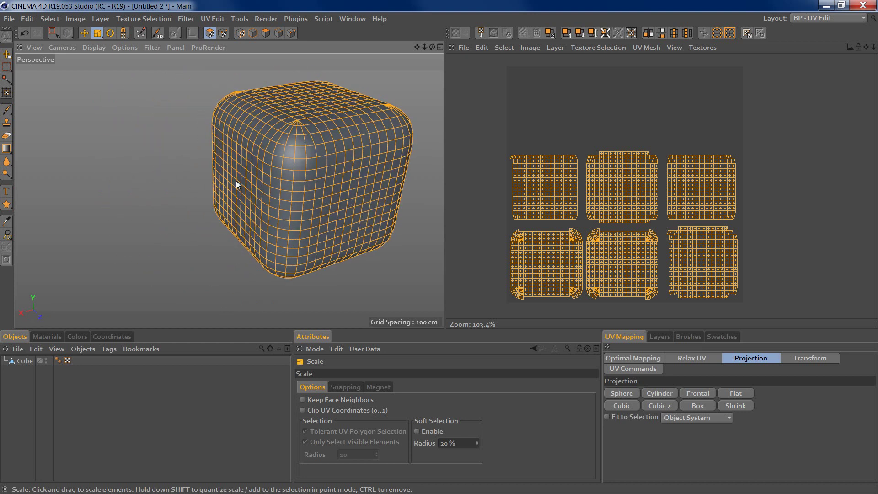
mouse_move(317, 97)
alt+mouse_down()
mouse_move(297, 187)
mouse_move(389, 188)
mouse_move(250, 193)
mouse_move(281, 189)
alt+mouse_up()
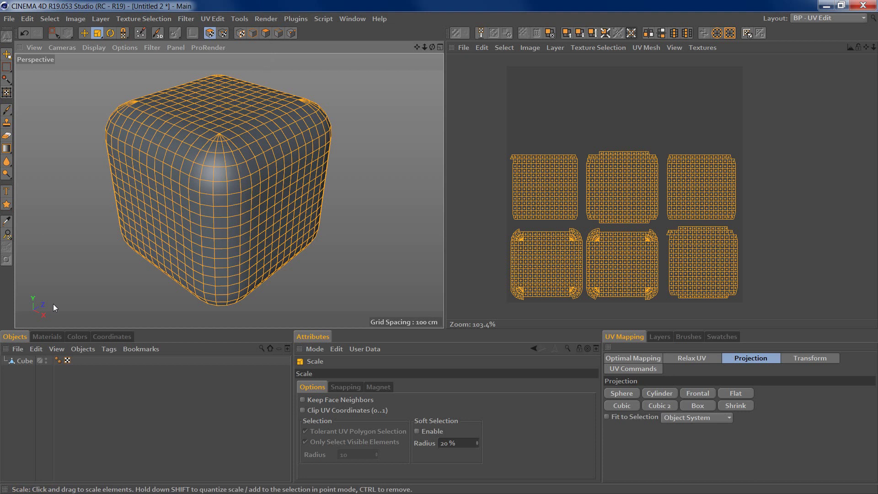
Show the scene's materials and create a new standard material.
click(51, 336)
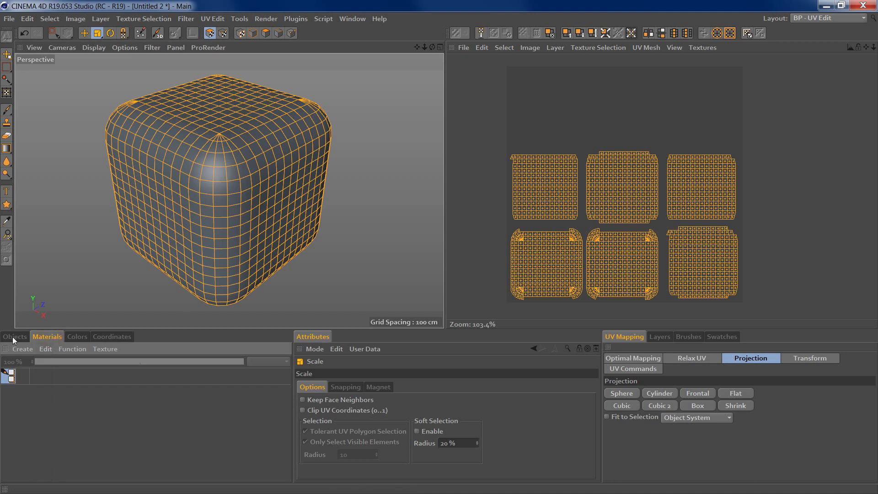
click(13, 337)
click(41, 336)
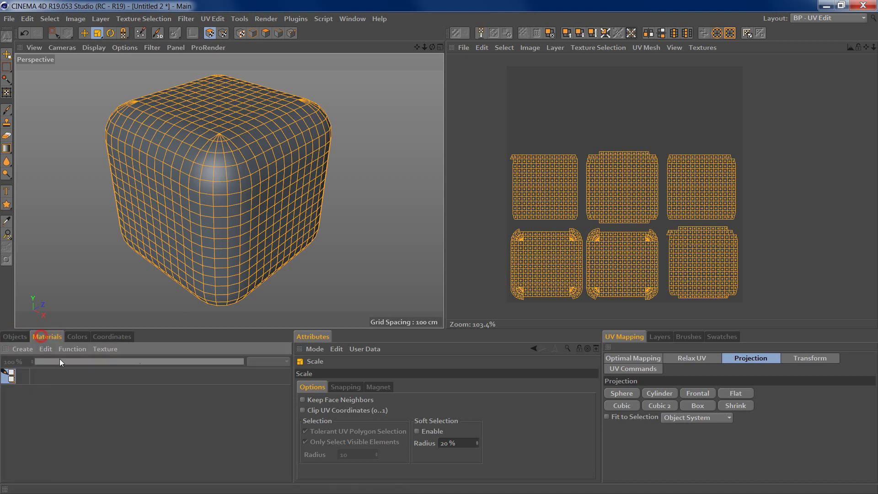
double_click(60, 415)
Create a second standard material and delete it again.
click(21, 349)
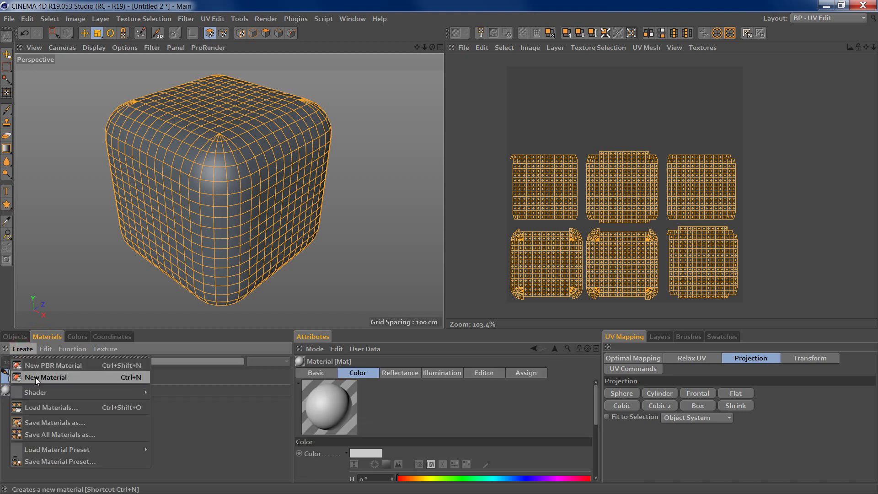
click(59, 379)
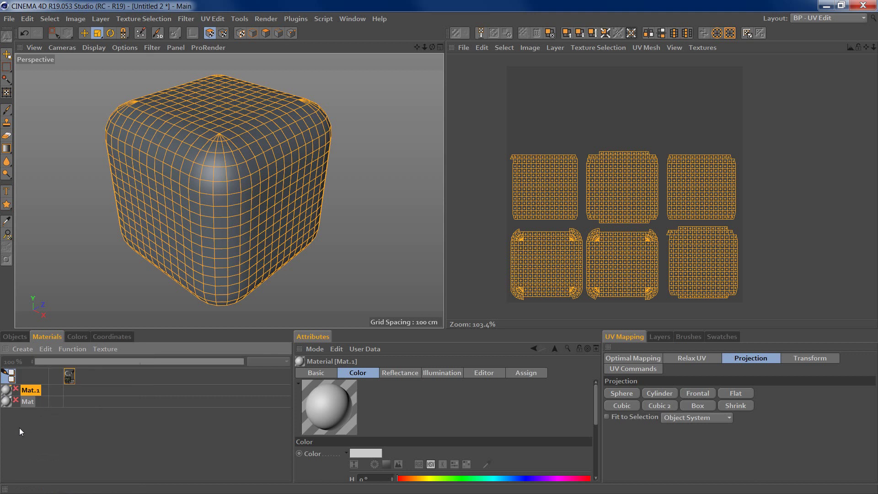
click(43, 426)
click(30, 390)
key(Delete)
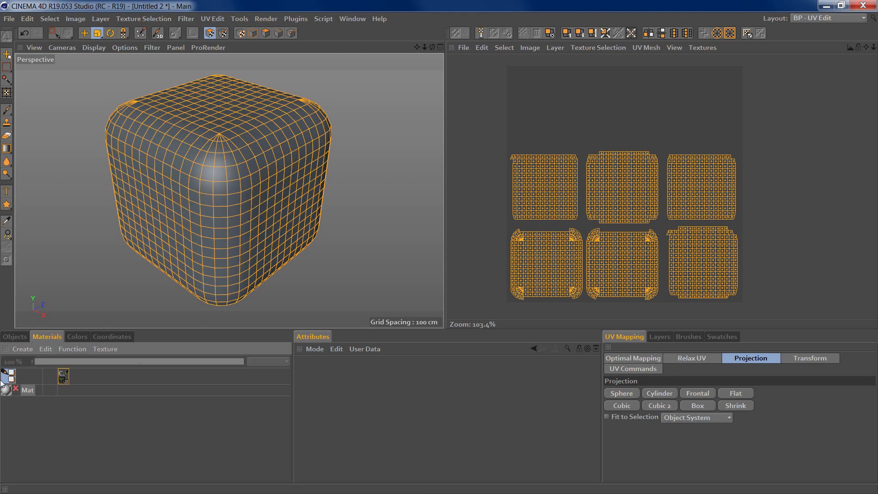
Add a black 4096 x 4096 pixel, 8-bit RGB texture named Color to the color channel of the material Mat.
click(16, 389)
double_click(63, 390)
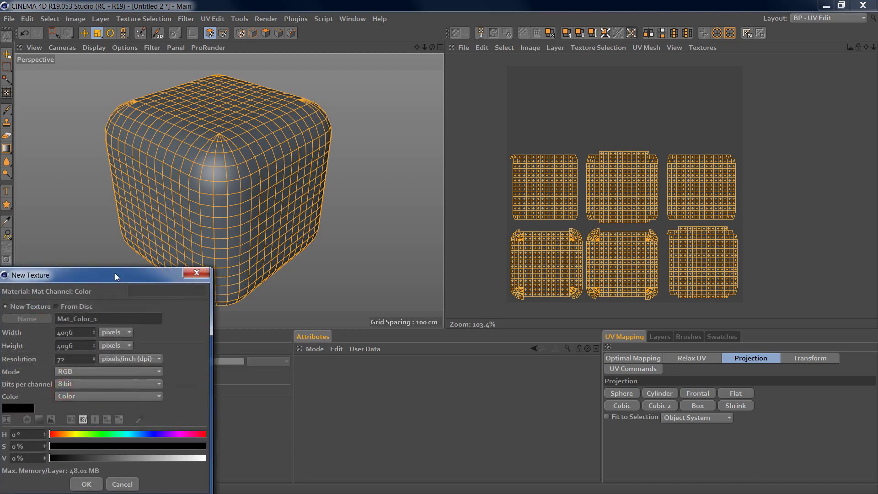
drag(114, 273, 312, 147)
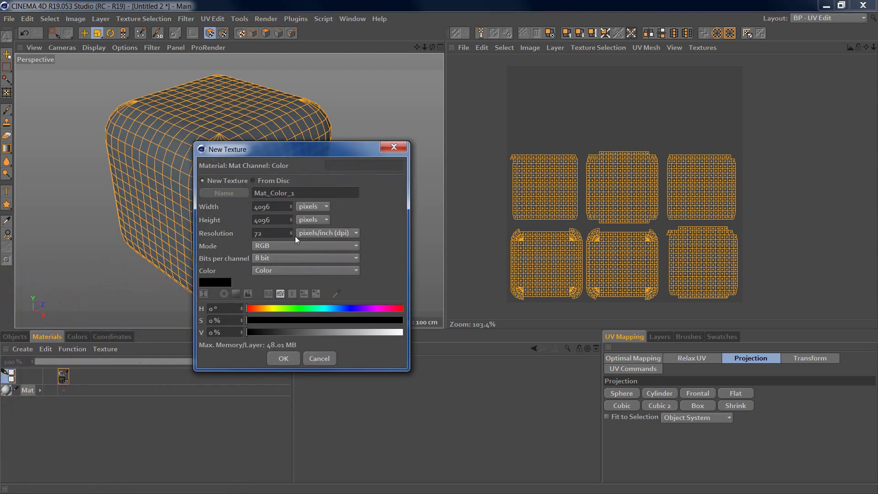
double_click(302, 194)
text(Color)
drag(273, 334, 202, 337)
click(282, 358)
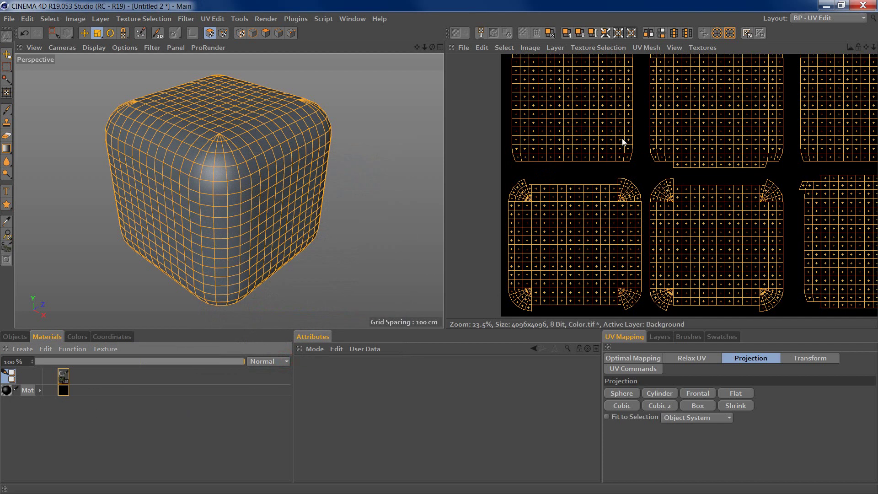
Frame the whole black texture with all UV islands in the texture view and bring up the scene's object list.
alt+right_drag(718, 165, 672, 164)
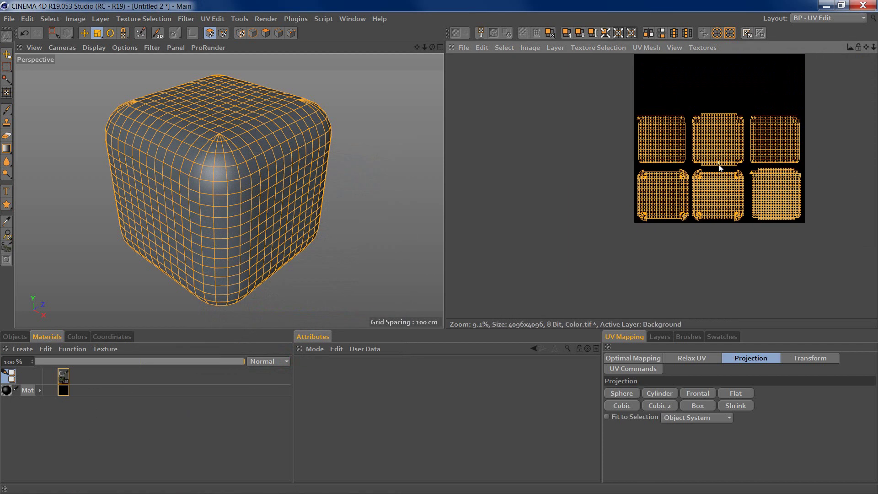
alt+middle_drag(761, 135, 701, 202)
alt+right_drag(701, 160, 717, 161)
alt+middle_drag(700, 160, 706, 133)
alt+middle_drag(658, 164, 662, 148)
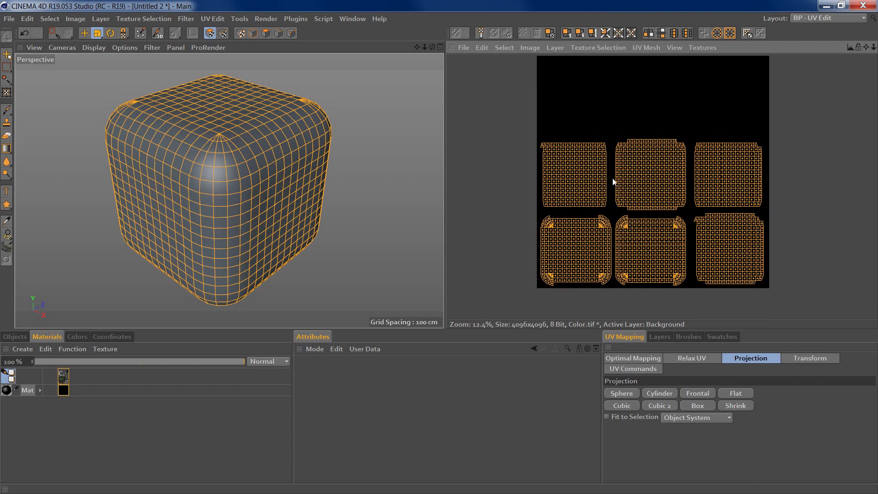
click(25, 429)
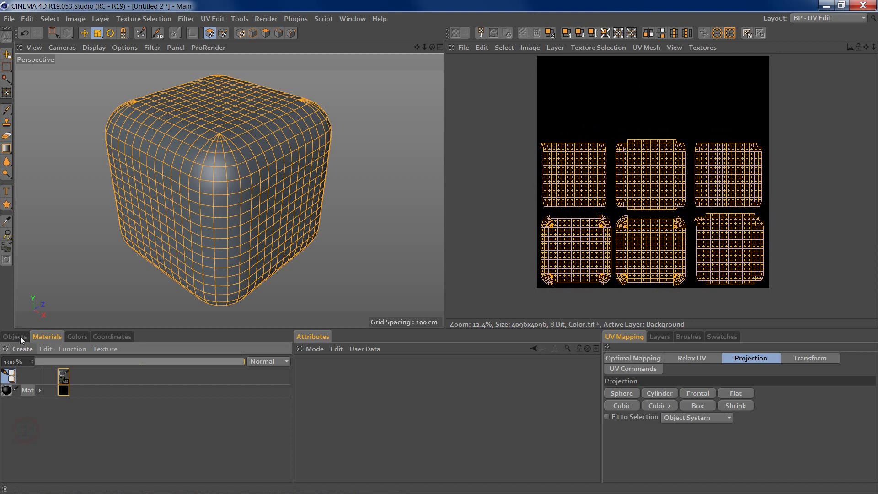
click(18, 337)
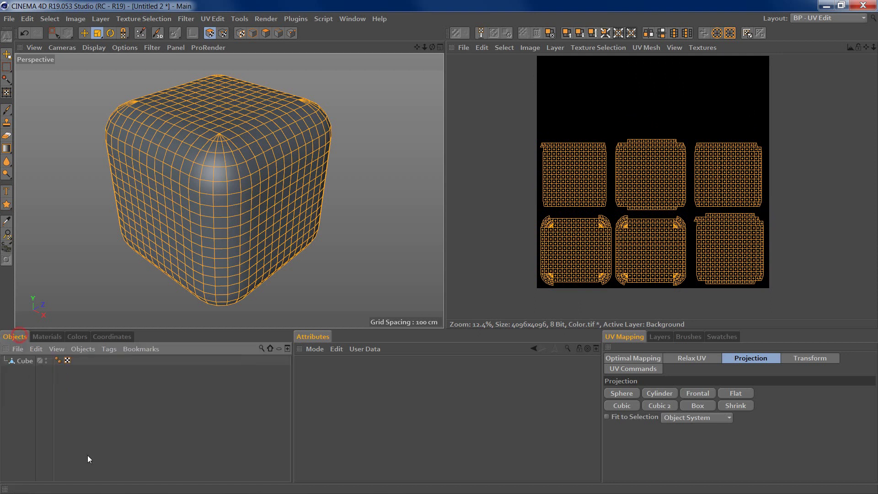
Apply the material Mat with its black Color texture to the Cube object.
click(44, 337)
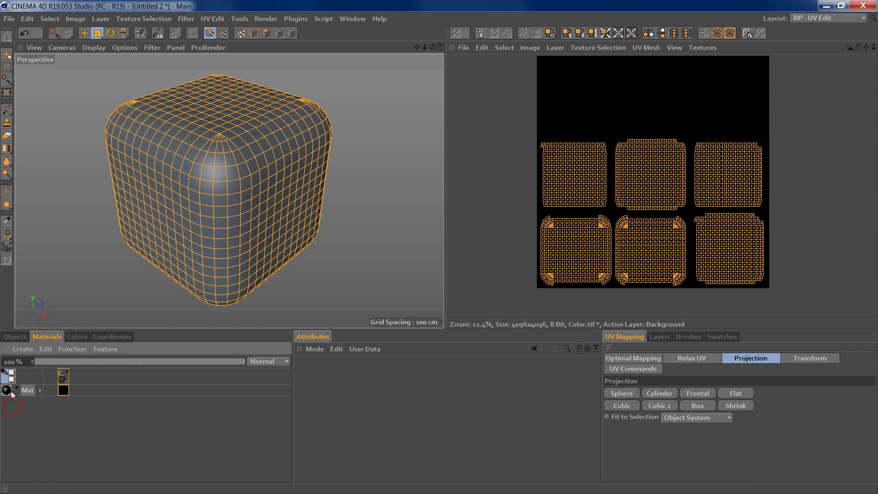
mouse_move(10, 392)
mouse_down()
mouse_move(10, 328)
mouse_move(22, 364)
mouse_up()
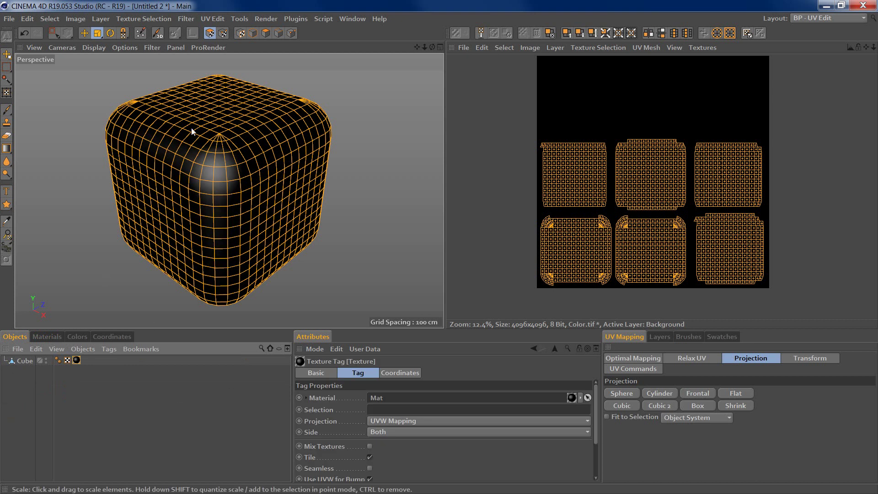
click(39, 339)
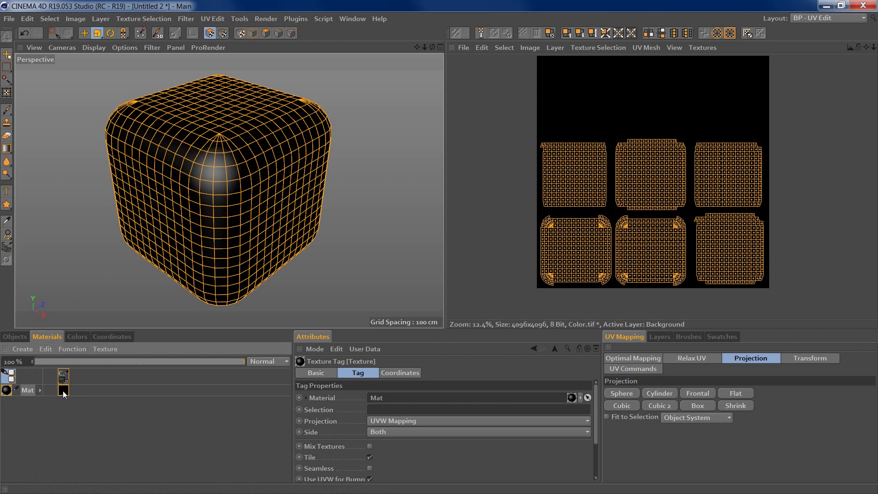
click(18, 337)
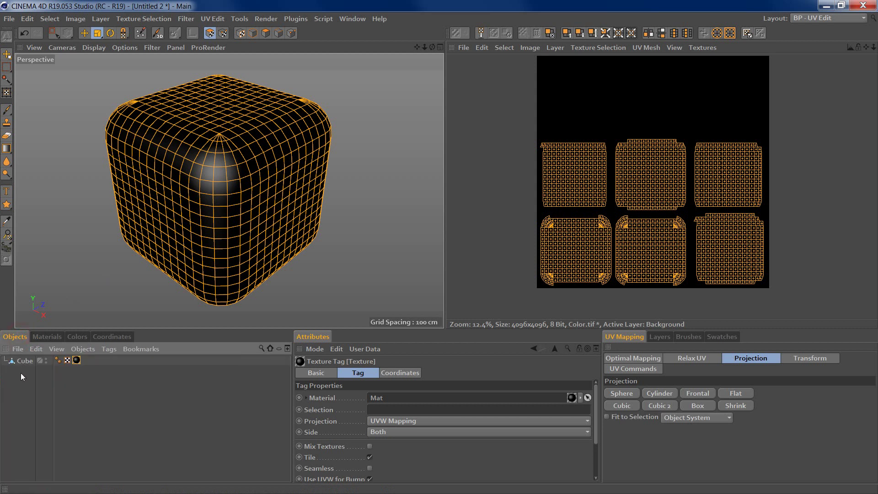
Activate the Brush for painting and set its paint to a solid white color at 100% brightness.
click(6, 109)
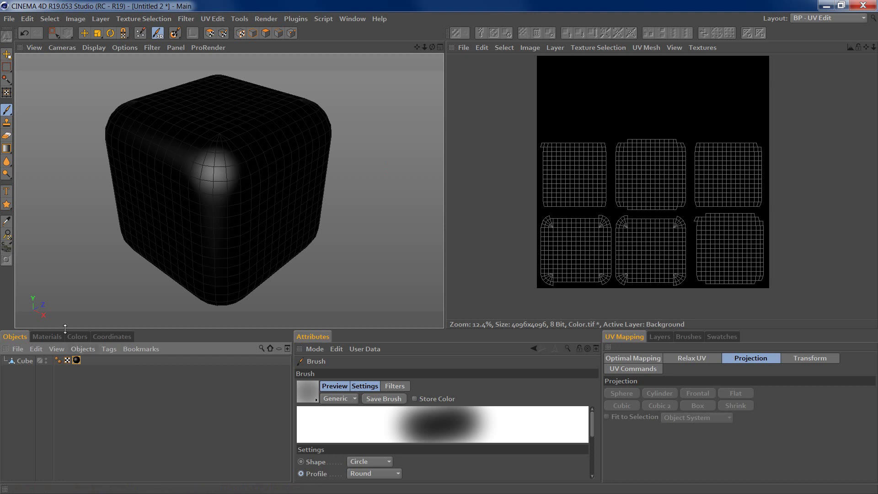
click(76, 337)
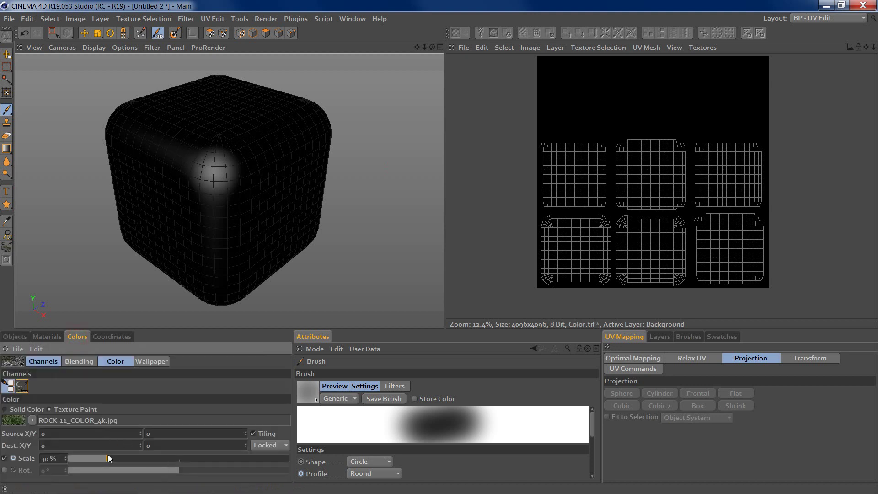
click(21, 410)
drag(138, 419, 330, 430)
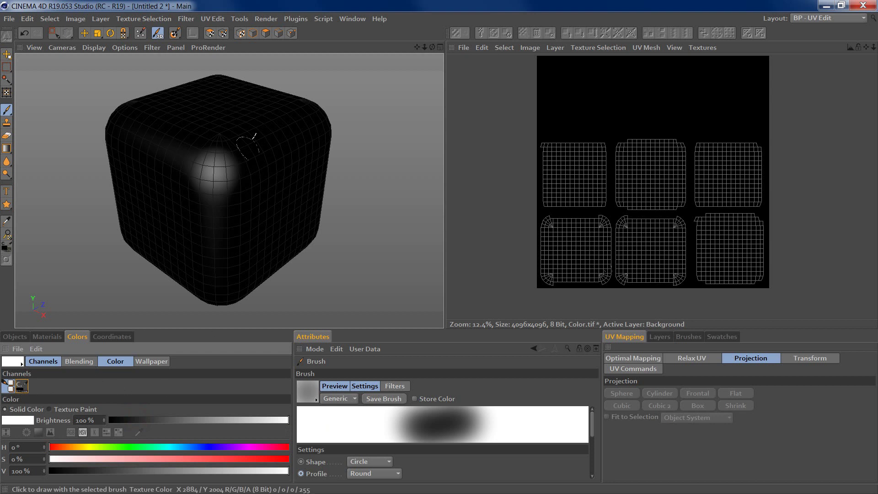
Paint loose white strokes on one side face of the cube and across its rounded front corner.
mouse_move(186, 137)
mouse_down()
mouse_move(240, 169)
mouse_move(196, 165)
mouse_move(210, 222)
mouse_move(187, 223)
mouse_up()
mouse_move(159, 228)
alt+mouse_down()
mouse_move(221, 219)
mouse_move(229, 202)
mouse_move(275, 206)
mouse_move(221, 221)
mouse_move(251, 235)
mouse_move(288, 222)
alt+mouse_up()
alt+drag(290, 190, 314, 188)
alt+middle_drag(314, 188, 243, 194)
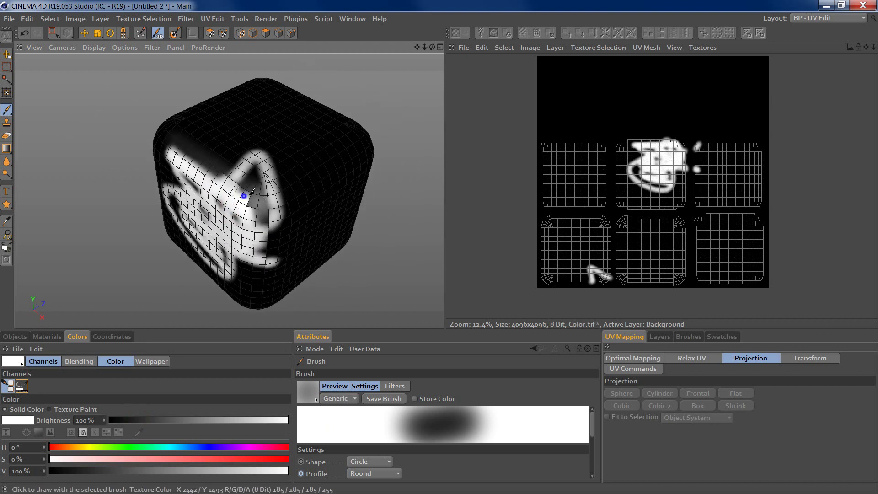
alt+right_drag(243, 194, 271, 187)
alt+drag(271, 187, 185, 214)
alt+middle_drag(187, 215, 157, 208)
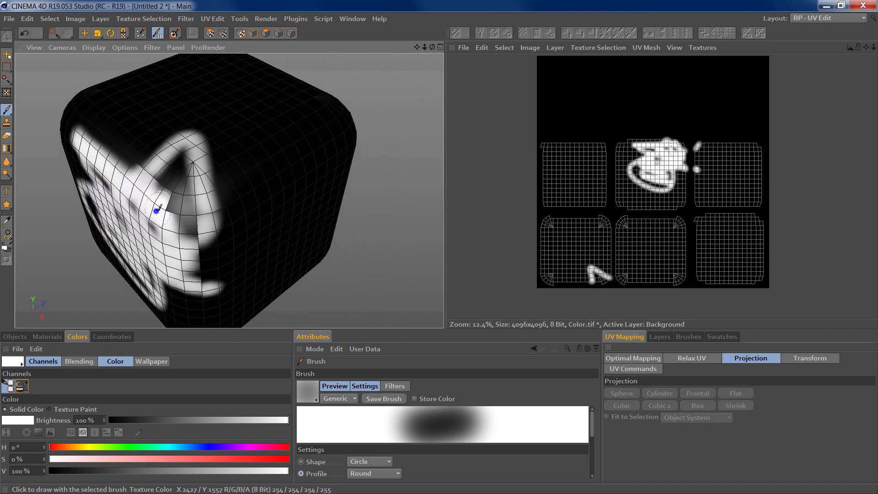
alt+right_drag(157, 209, 201, 198)
click(189, 201)
drag(190, 202, 188, 204)
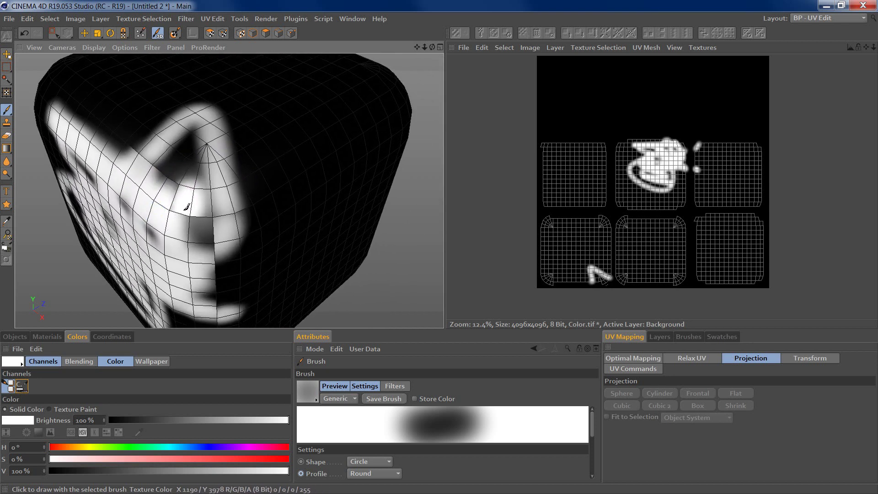
Paint white along the cube's vertical edge and across the neighbouring UV islands in the texture view.
mouse_move(282, 227)
alt+middle_down()
mouse_move(228, 225)
mouse_move(169, 243)
alt+middle_up()
alt+drag(169, 243, 186, 196)
alt+middle_drag(186, 196, 180, 169)
mouse_move(229, 191)
alt+mouse_down()
mouse_move(249, 226)
mouse_move(196, 232)
mouse_move(190, 211)
mouse_move(197, 306)
alt+mouse_up()
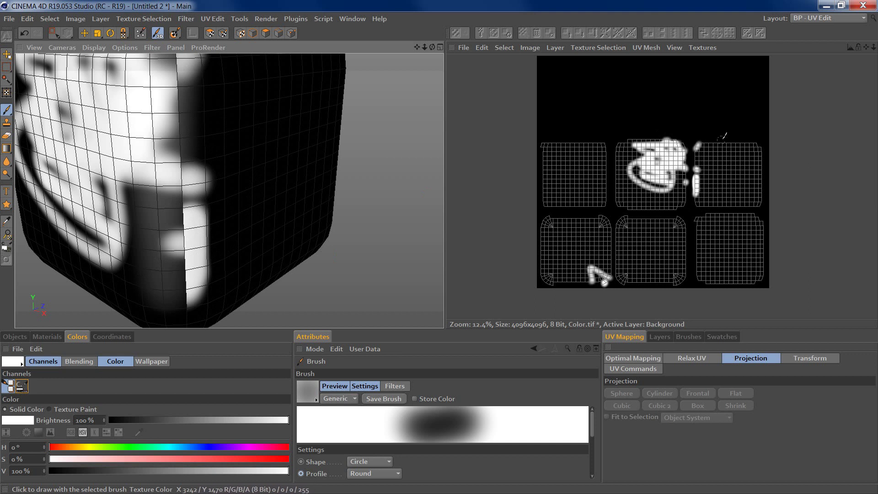
mouse_move(721, 141)
mouse_down()
mouse_move(743, 142)
mouse_move(710, 211)
mouse_move(697, 196)
mouse_move(694, 147)
mouse_move(698, 176)
mouse_up()
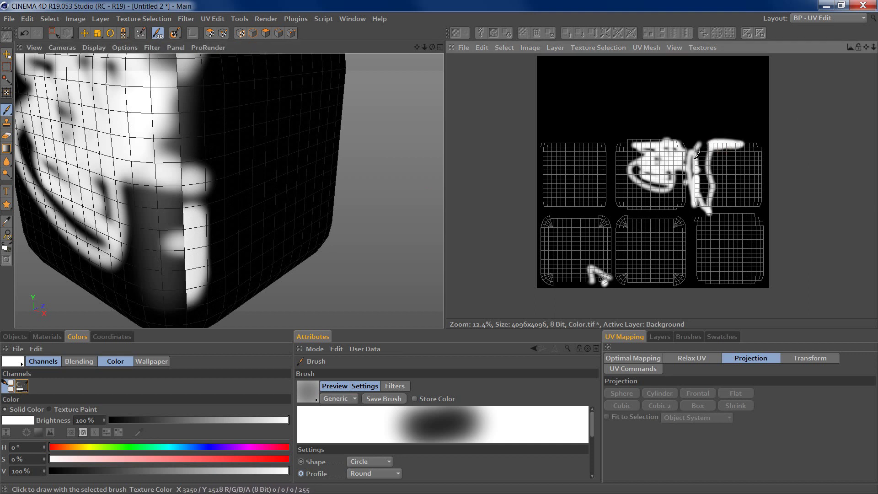
Undo all white brush strokes on the cube's texture.
alt+middle_drag(208, 243, 205, 178)
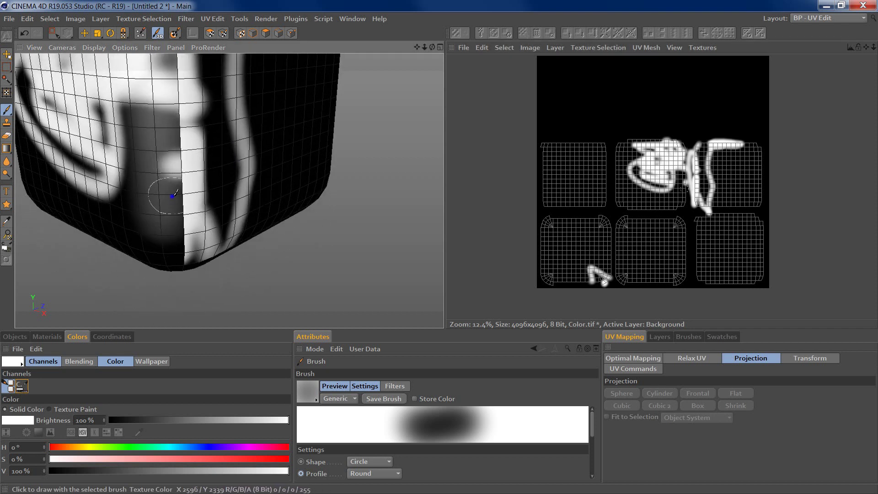
scroll(172, 193, up, 4)
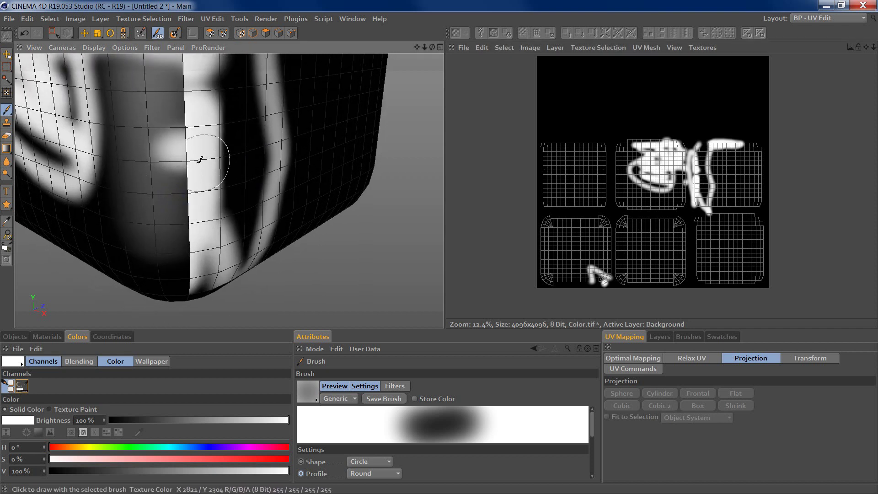
mouse_move(207, 181)
alt+mouse_down()
mouse_move(184, 203)
mouse_move(227, 196)
alt+mouse_up()
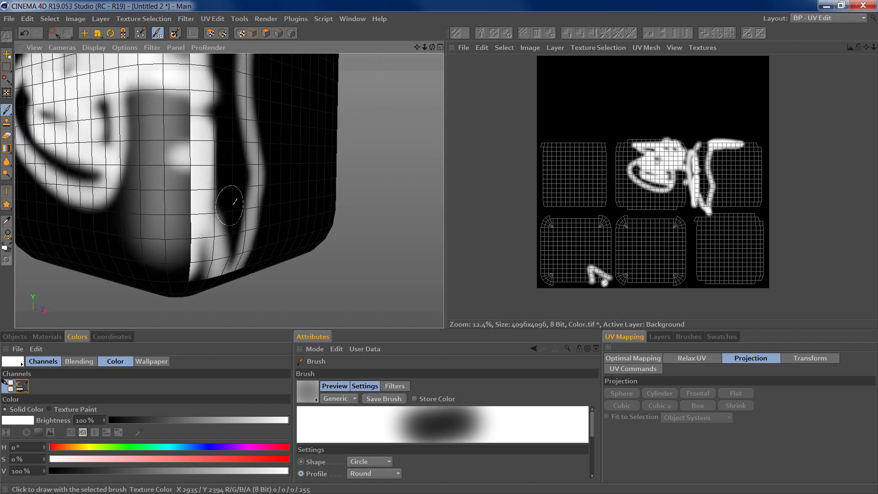
key(ctrl+z)
key(ctrl+z)
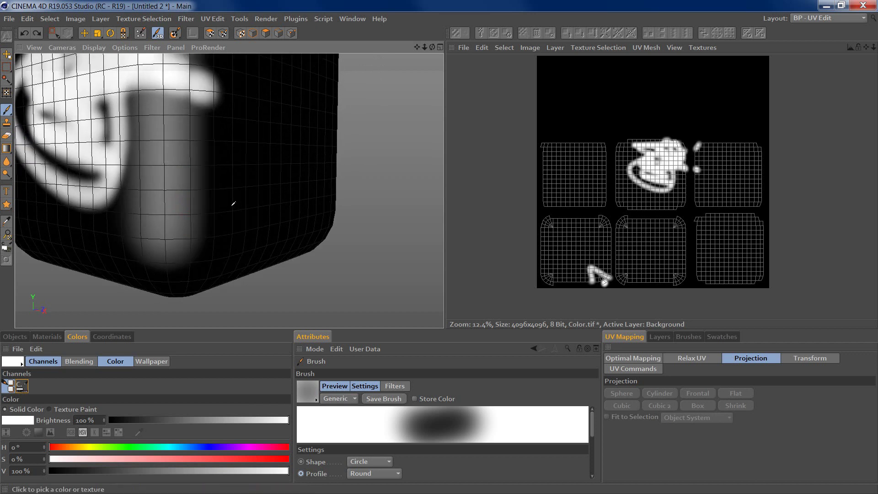
key(ctrl+z)
key(ctrl+z)
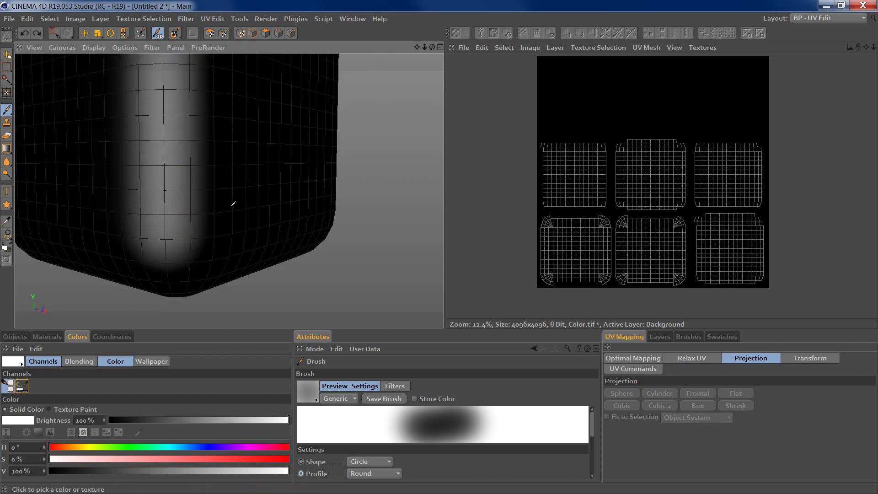
scroll(211, 186, down, 5)
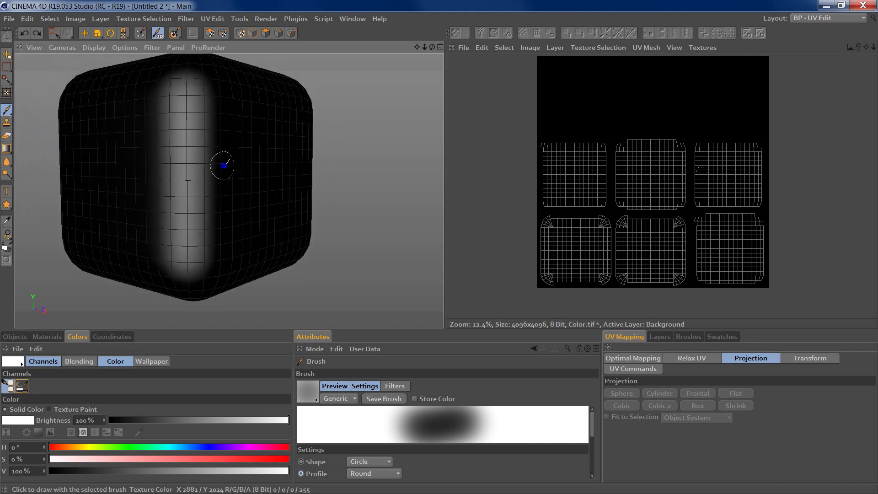
alt+drag(223, 166, 212, 193)
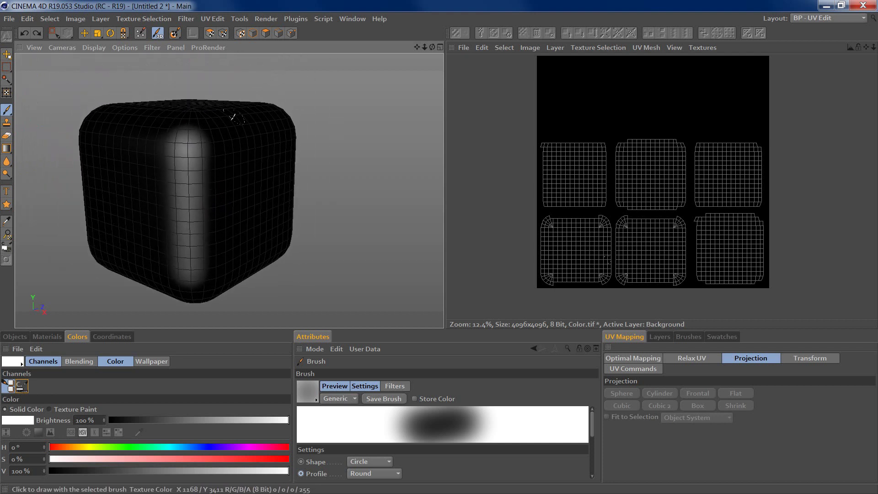
Enable Projection Painting for the cube with its top and two sides facing the view.
click(176, 37)
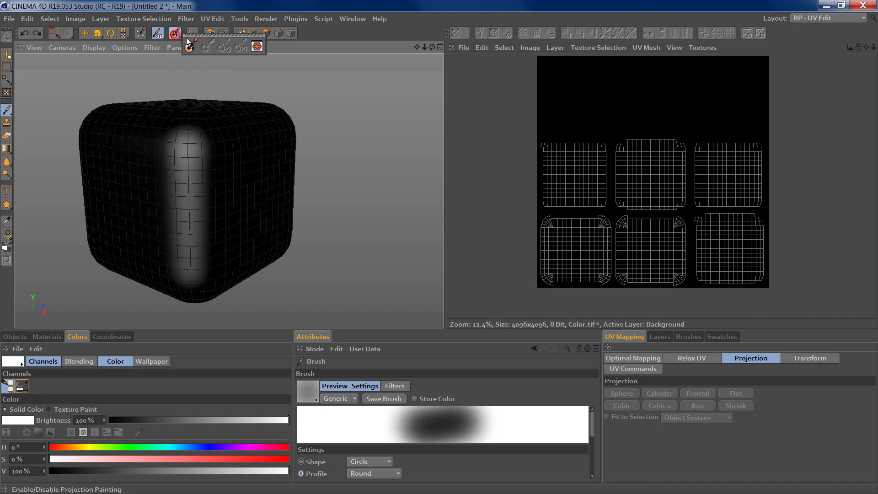
click(190, 44)
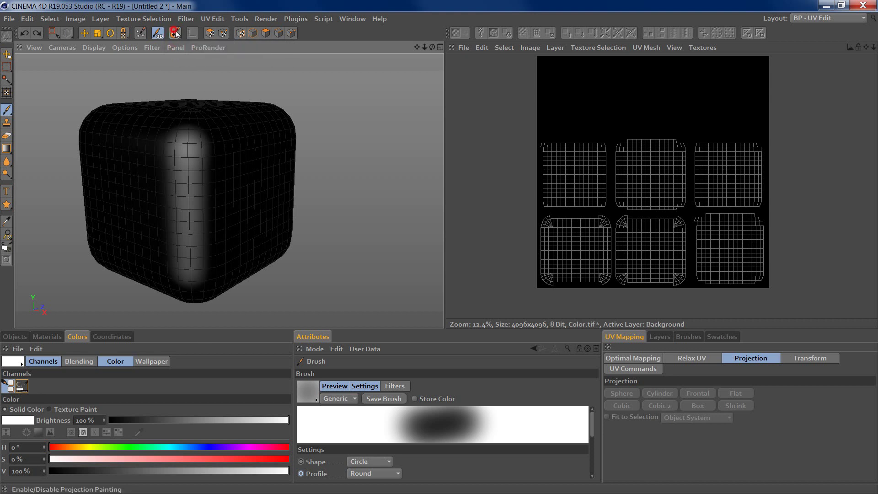
mouse_move(177, 141)
alt+mouse_down()
mouse_move(178, 172)
mouse_move(230, 190)
mouse_move(182, 194)
alt+mouse_up()
alt+right_drag(169, 202, 174, 198)
alt+middle_drag(191, 191, 188, 169)
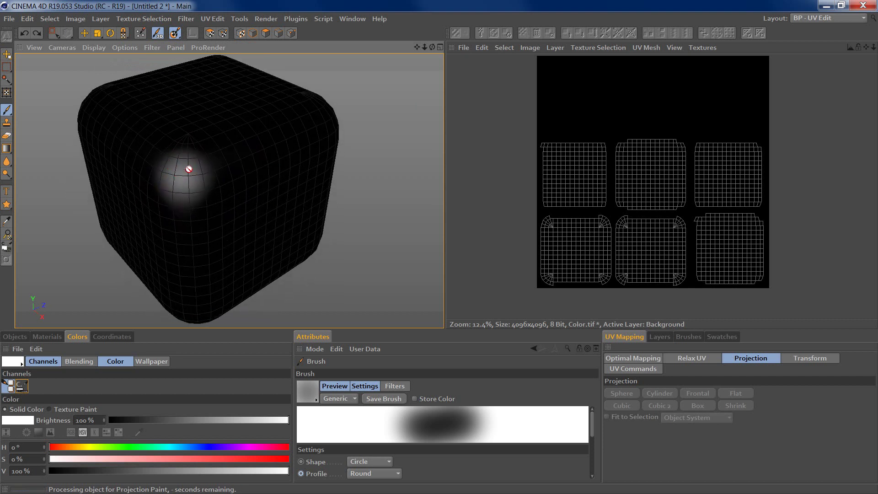
Paint broad white strokes with the Brush over the cube's top and two visible sides, across their shared seams.
click(7, 110)
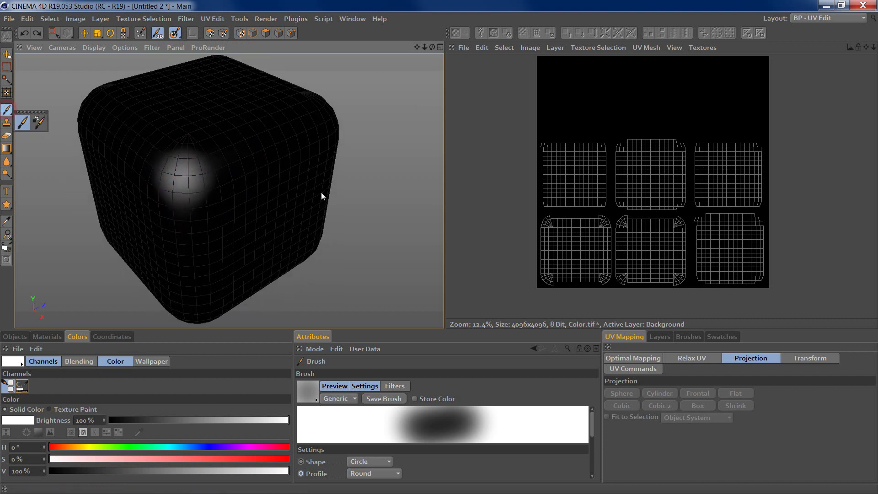
click(19, 120)
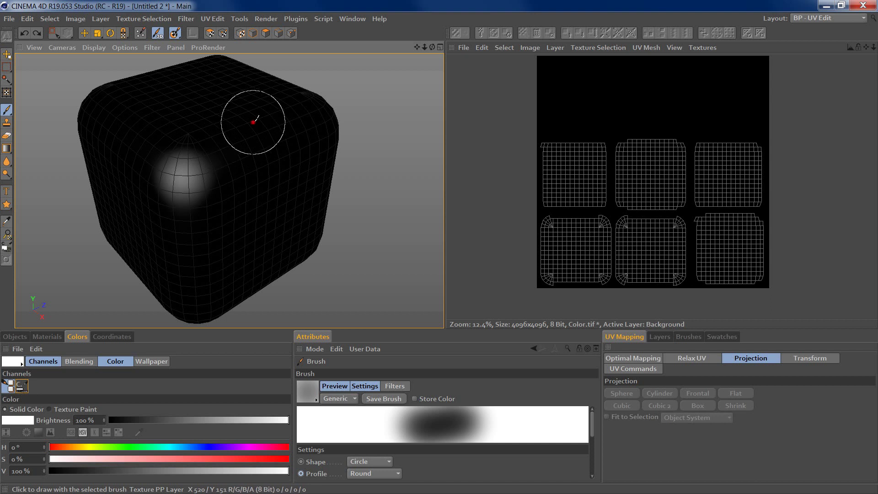
mouse_move(252, 125)
mouse_down()
mouse_move(137, 138)
mouse_move(198, 139)
mouse_move(174, 192)
mouse_move(229, 151)
mouse_move(274, 151)
mouse_move(227, 169)
mouse_move(275, 183)
mouse_move(211, 275)
mouse_move(179, 224)
mouse_move(285, 234)
mouse_move(296, 123)
mouse_move(224, 87)
mouse_move(127, 130)
mouse_move(149, 103)
mouse_move(242, 147)
mouse_move(176, 201)
mouse_up()
drag(225, 143, 210, 207)
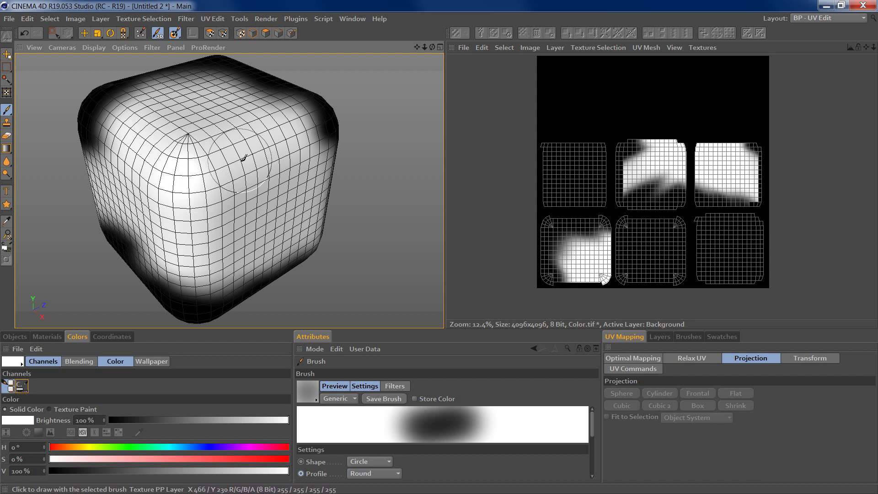
Paint a white patch on an unpainted side of the cube, crossing the edge to the top.
alt+drag(242, 159, 192, 155)
alt+middle_drag(391, 174, 238, 178)
alt+drag(238, 178, 181, 167)
alt+right_drag(282, 195, 245, 198)
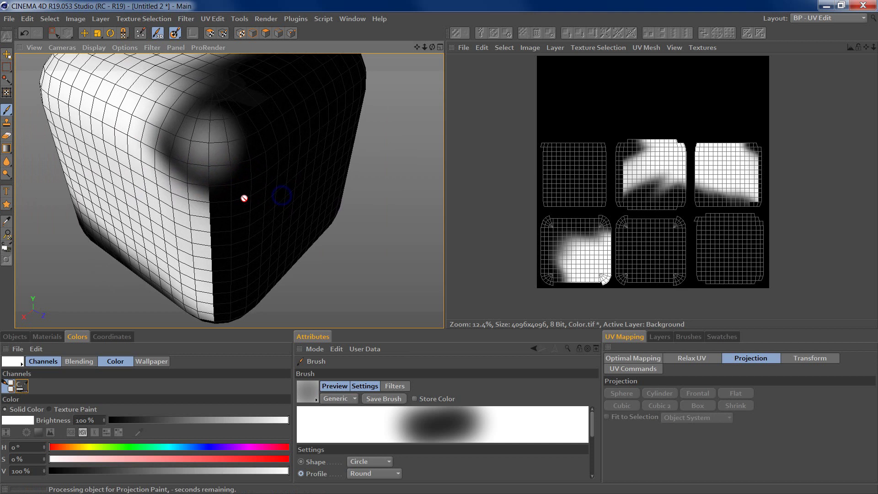
alt+middle_drag(230, 190, 226, 135)
mouse_move(227, 140)
mouse_down()
mouse_move(224, 152)
mouse_move(269, 114)
mouse_move(254, 182)
mouse_move(272, 183)
mouse_move(251, 180)
mouse_move(300, 157)
mouse_move(293, 132)
mouse_move(273, 145)
mouse_move(262, 132)
mouse_move(244, 170)
mouse_move(273, 187)
mouse_up()
click(274, 167)
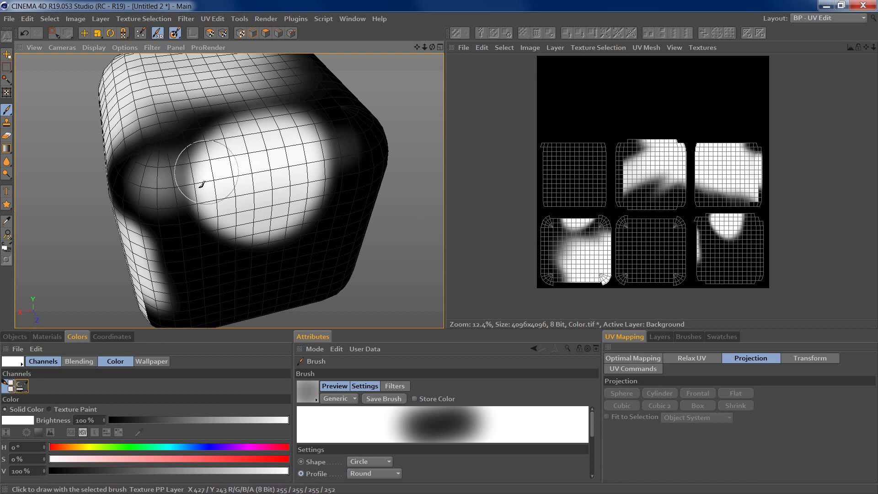
Undo all projection-painted white strokes on the cube.
scroll(291, 167, down, 5)
alt+drag(274, 183, 312, 172)
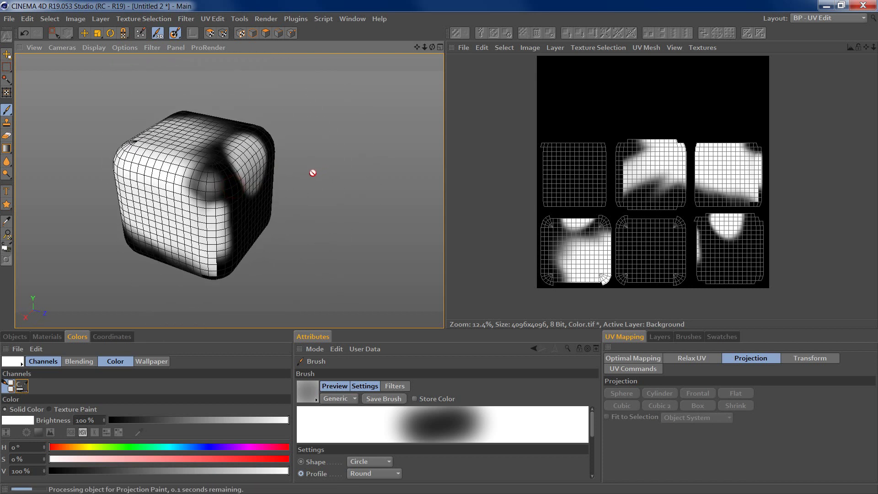
key(ctrl+z)
key(ctrl+z)
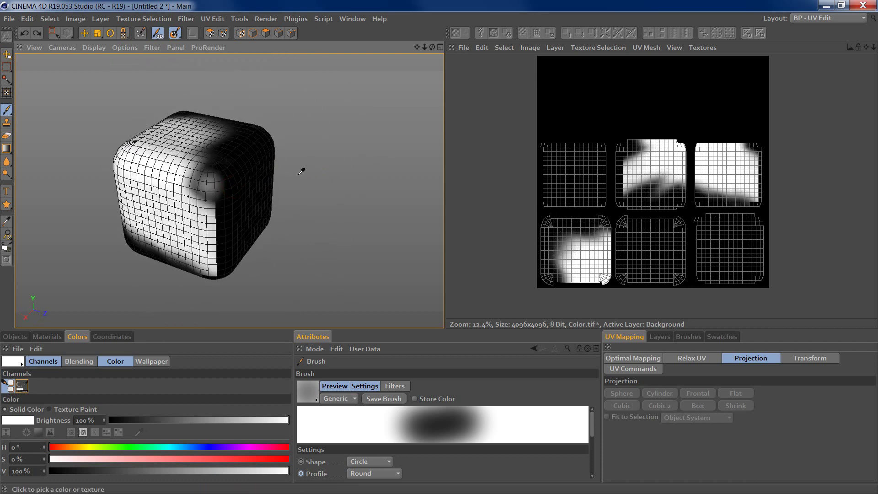
key(ctrl+z)
alt+drag(191, 170, 250, 170)
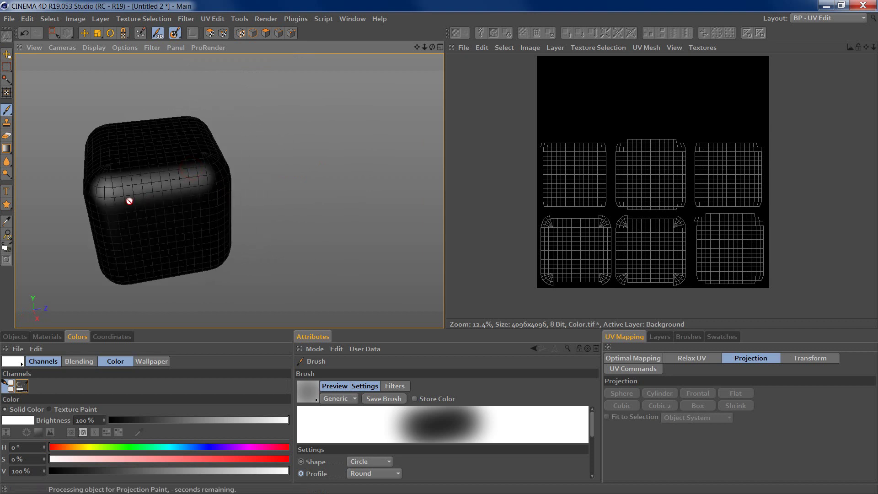
alt+drag(130, 201, 203, 161)
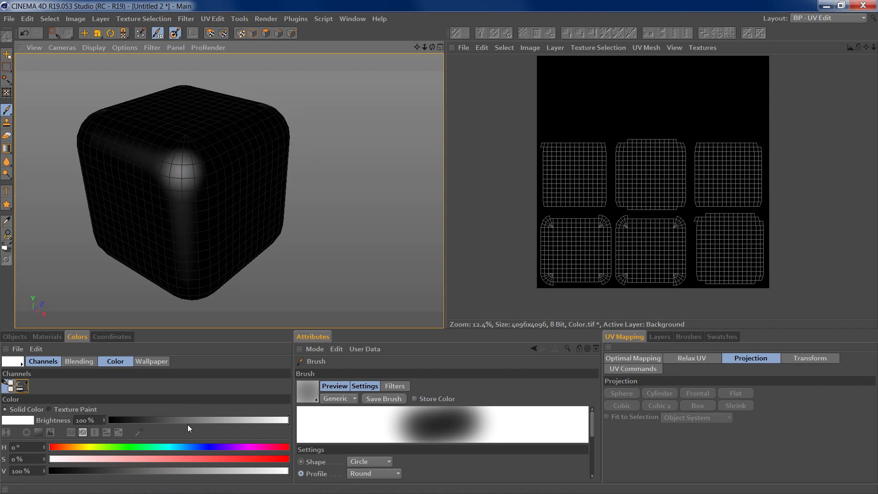
Bring up the scene's materials and look through the texture channel types offered for textures.
click(50, 340)
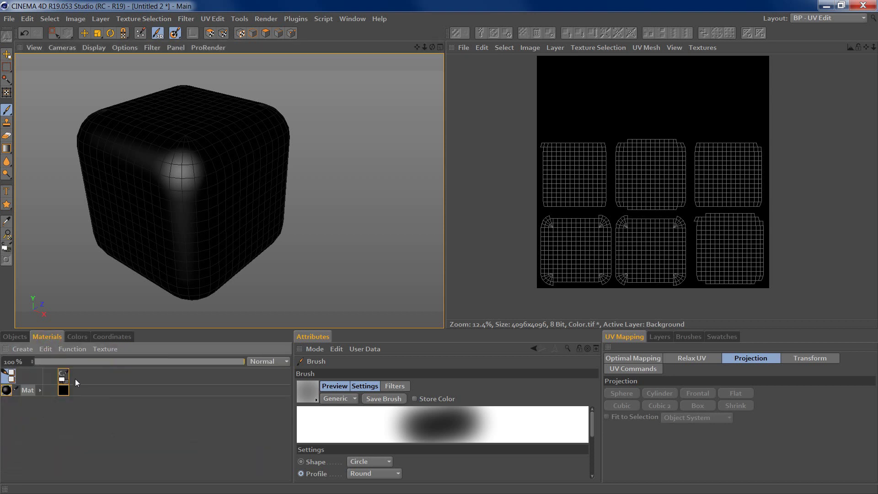
click(103, 351)
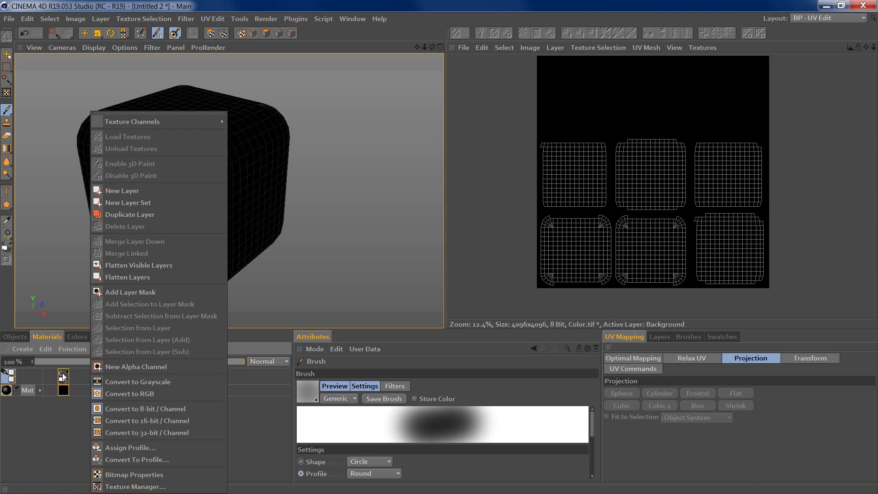
mouse_move(172, 119)
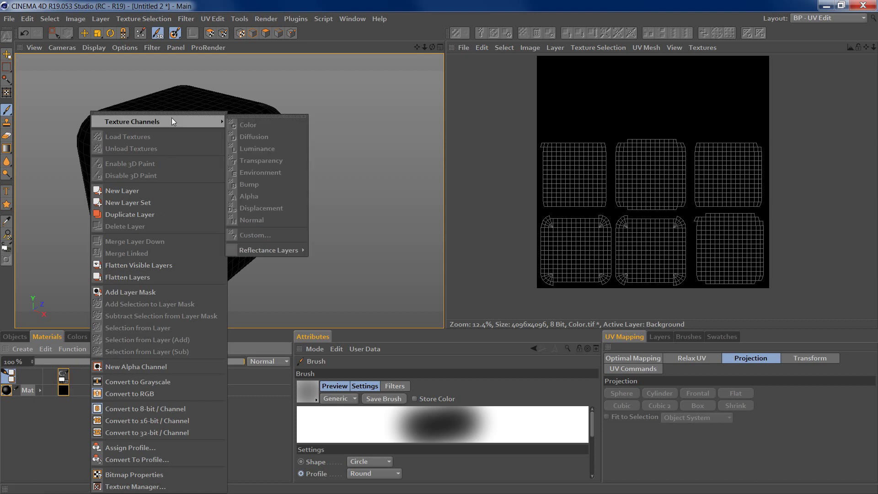
right_click(62, 446)
click(61, 424)
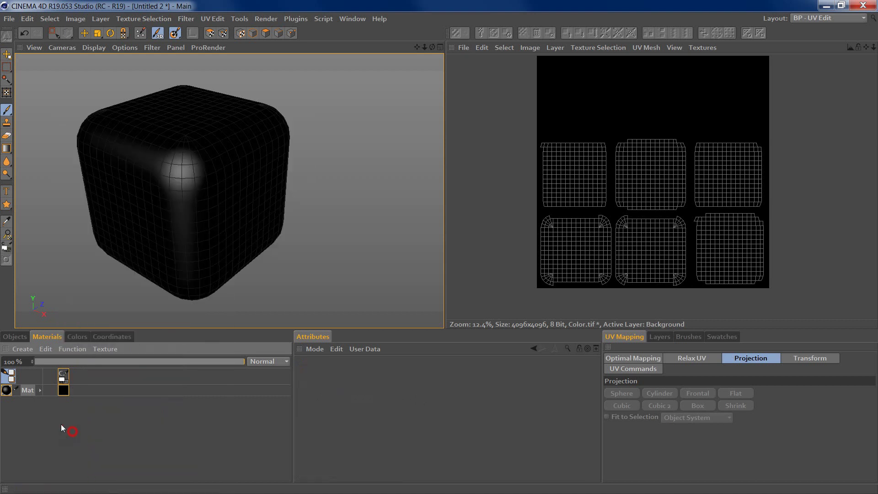
Add a 4096 x 4096 pixel, 16-bit grayscale Displacement texture to the Mat material, filled with gray at 50% value.
click(35, 390)
click(106, 349)
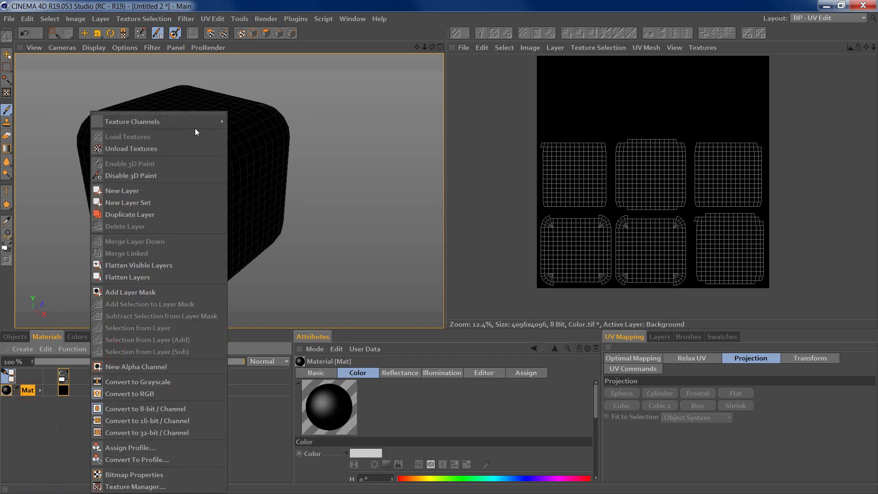
mouse_move(196, 124)
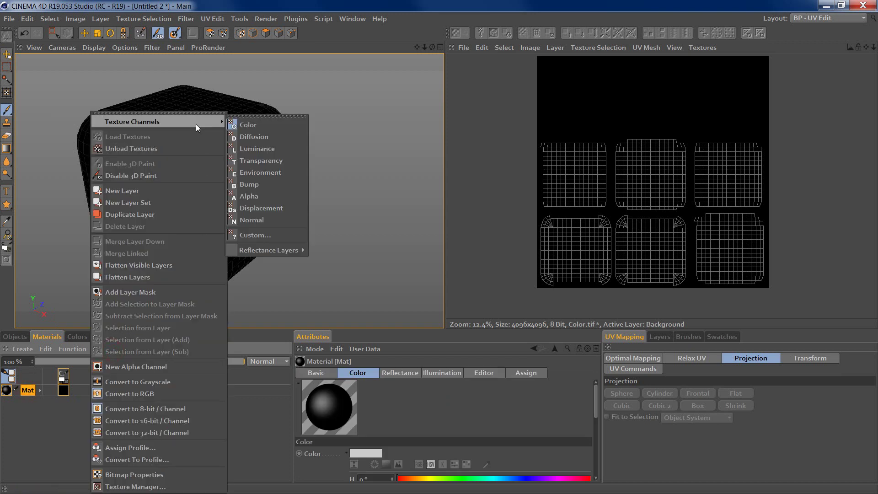
click(262, 210)
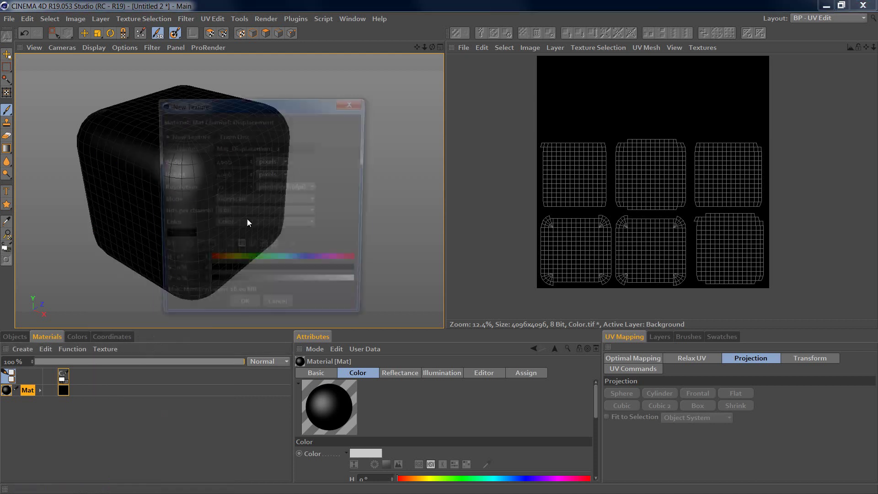
click(232, 211)
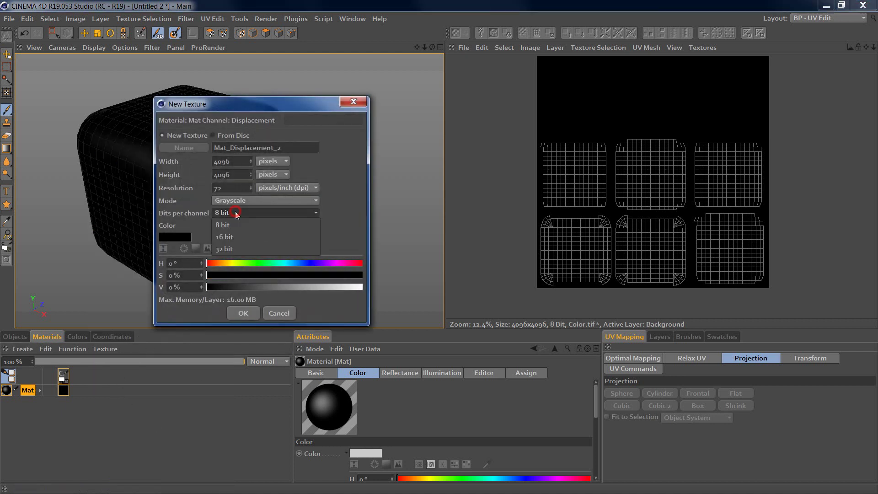
click(231, 231)
double_click(195, 289)
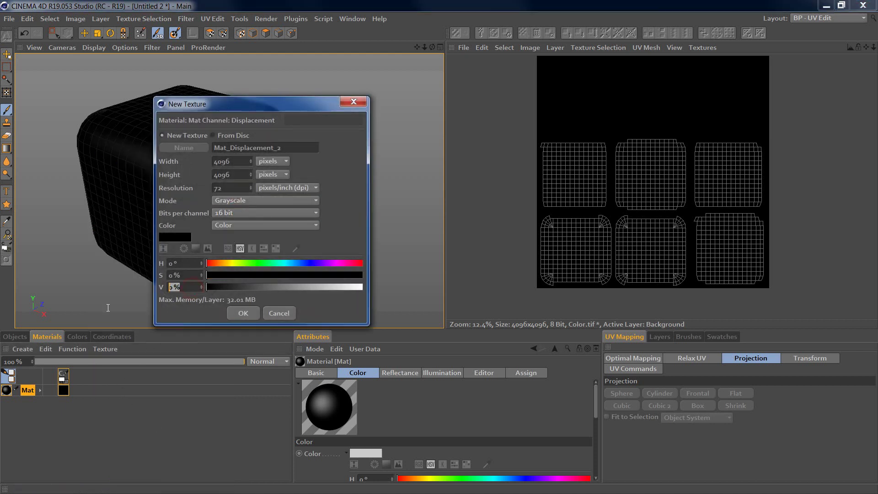
text(50)
click(206, 312)
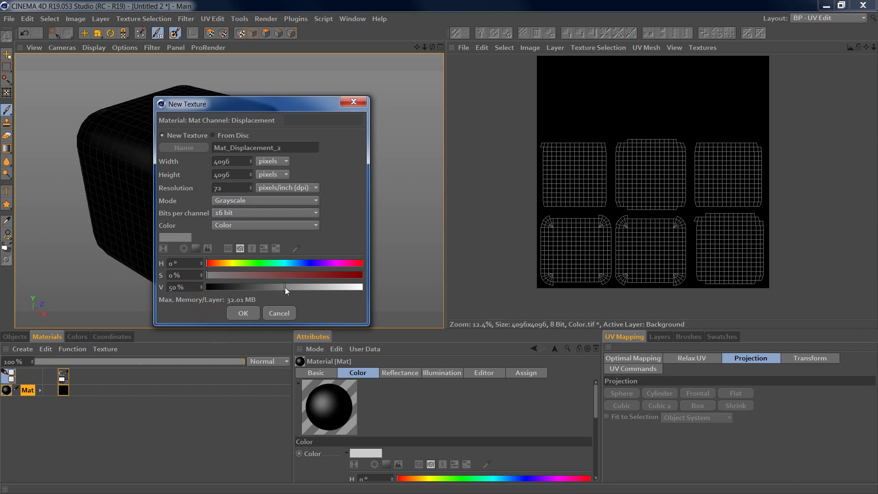
click(246, 311)
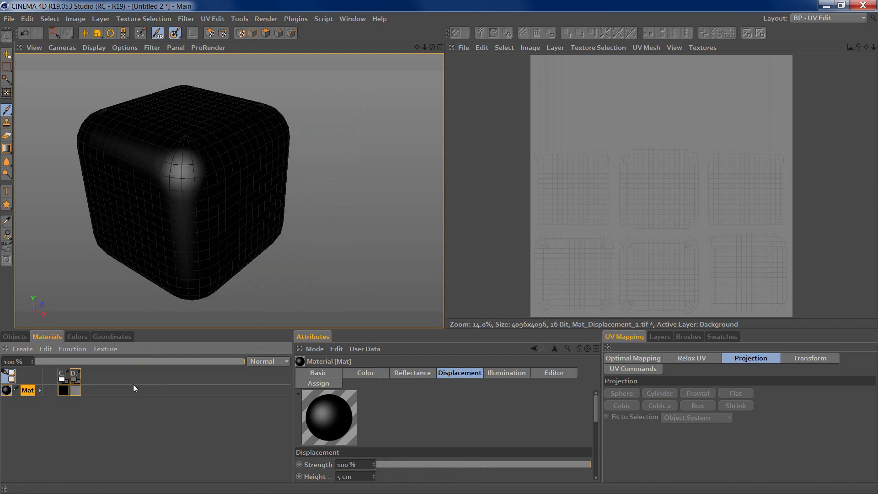
Add an 8-bit RGB texture for the material's Default Specular reflectance layer, filled with black at 0% value.
click(117, 351)
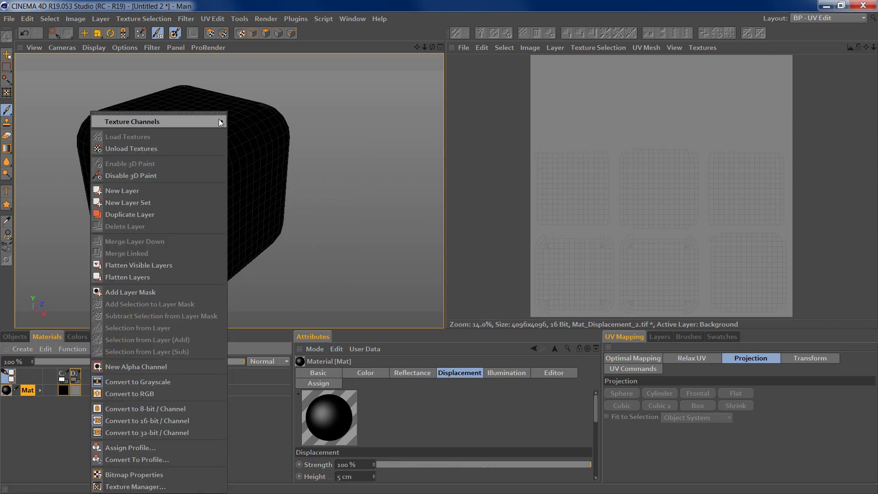
mouse_move(214, 123)
mouse_move(251, 251)
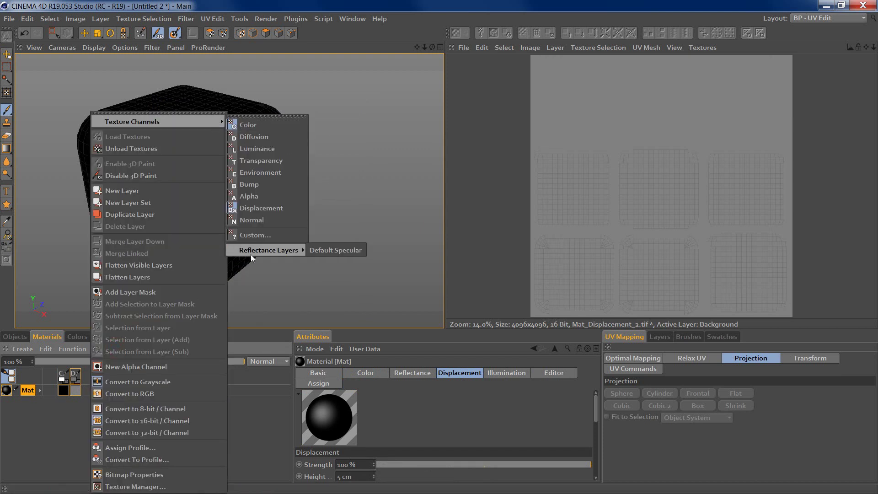
click(339, 251)
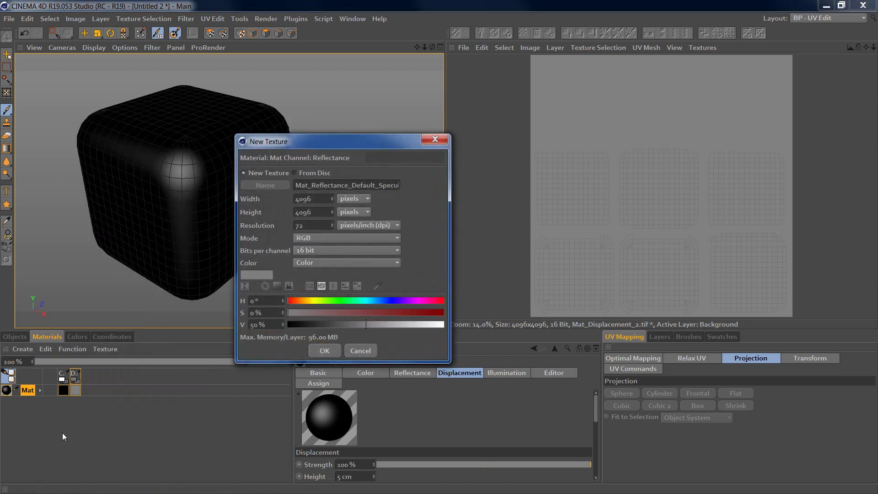
click(339, 251)
click(323, 263)
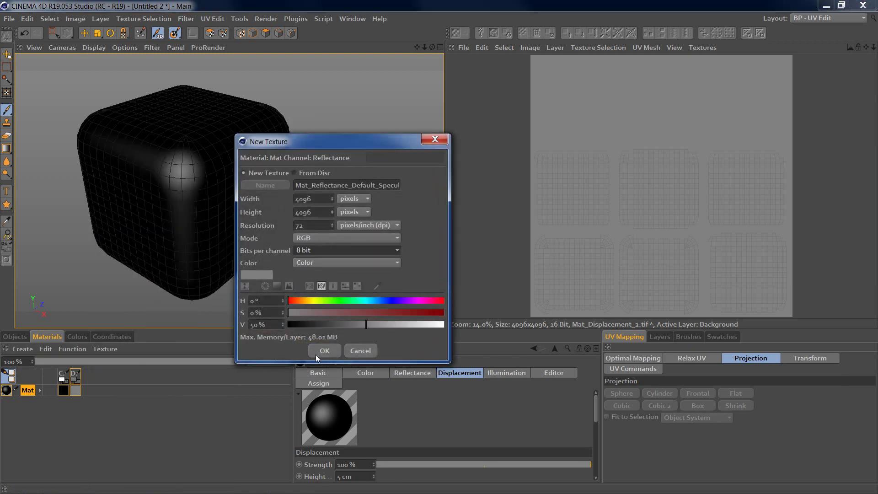
drag(326, 324, 256, 335)
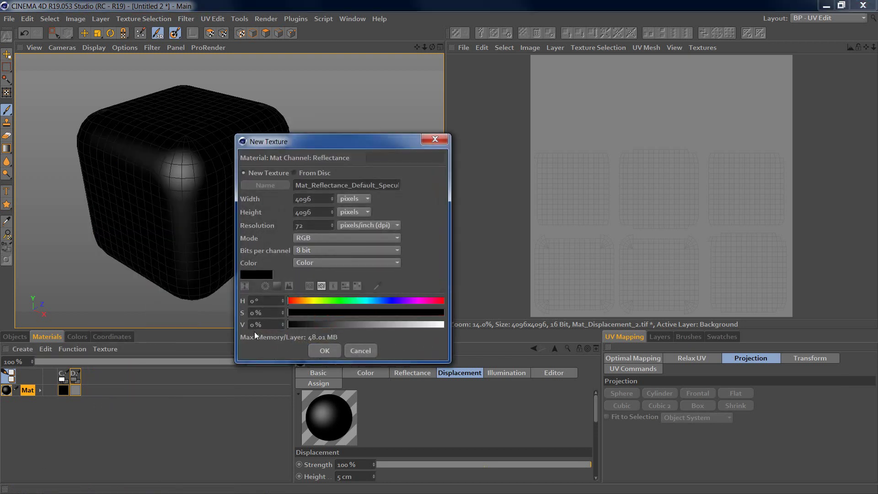
click(324, 350)
click(99, 408)
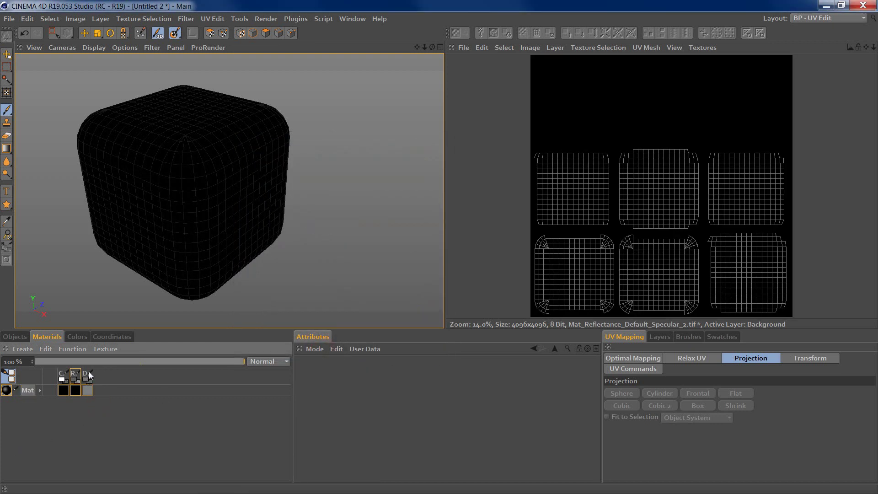
View the material's Displacement and Reflectance textures in turn, and return to the Color texture.
click(90, 374)
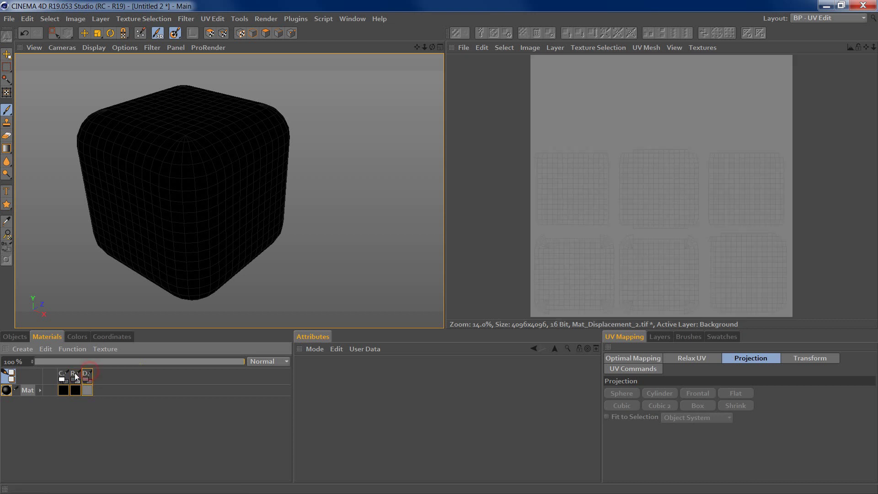
click(77, 375)
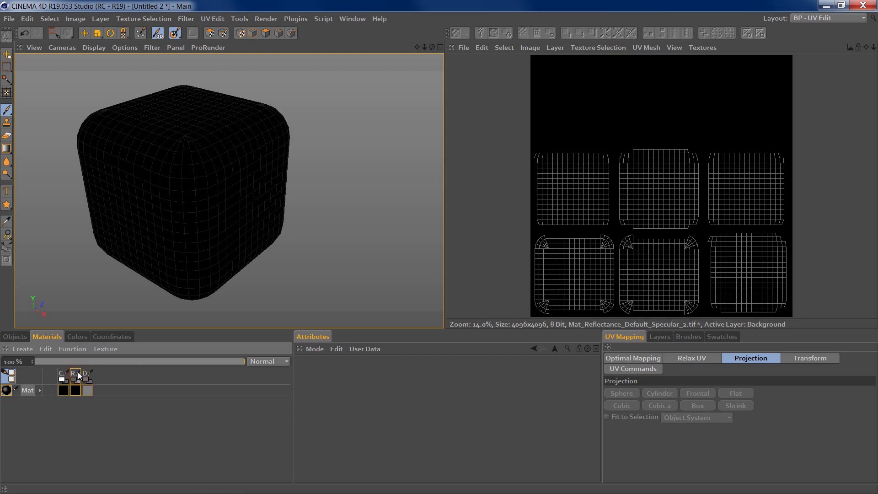
click(67, 374)
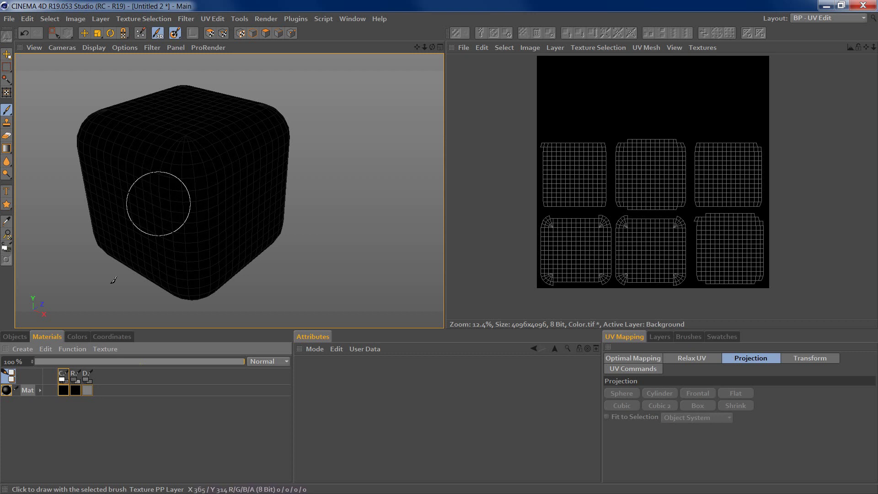
Switch the Color channel's paint from solid color to Texture Paint, loading ROCK-11_COLOR_4k.jpg from disc as its pattern.
click(79, 337)
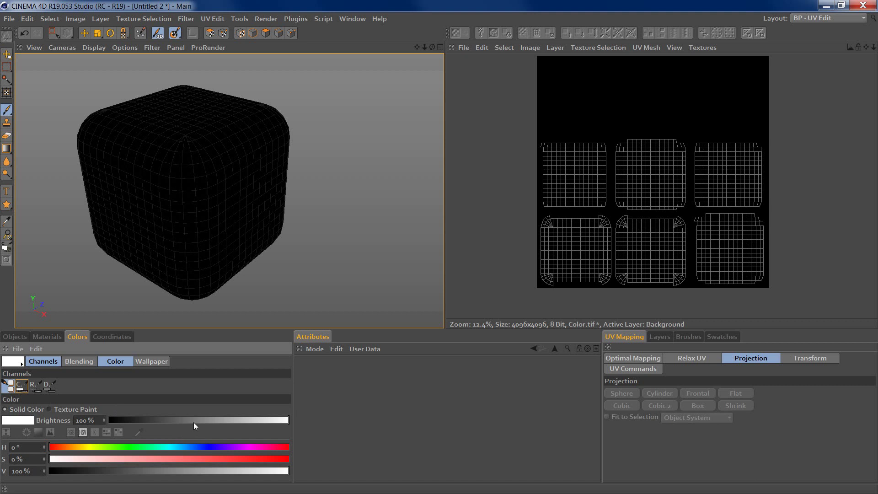
click(49, 408)
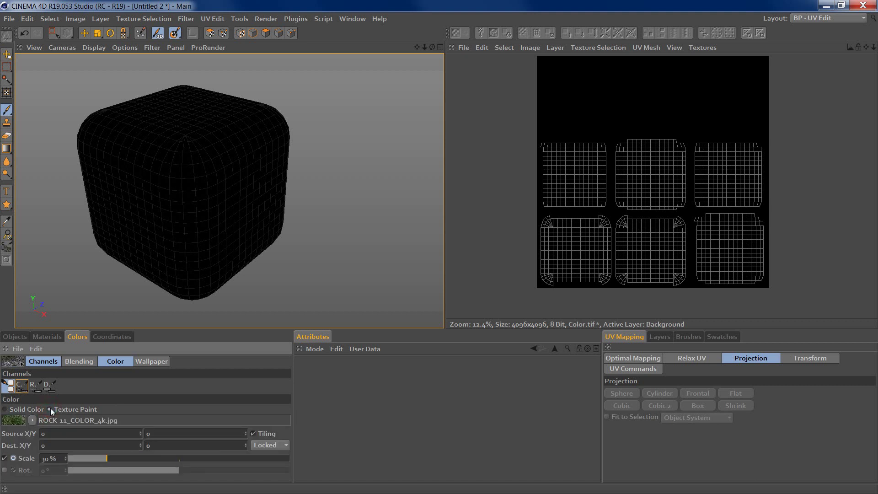
click(28, 422)
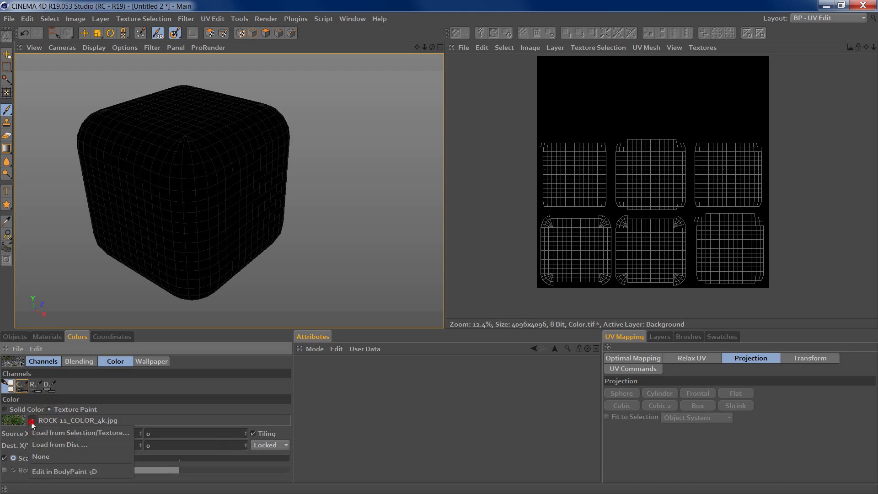
click(70, 444)
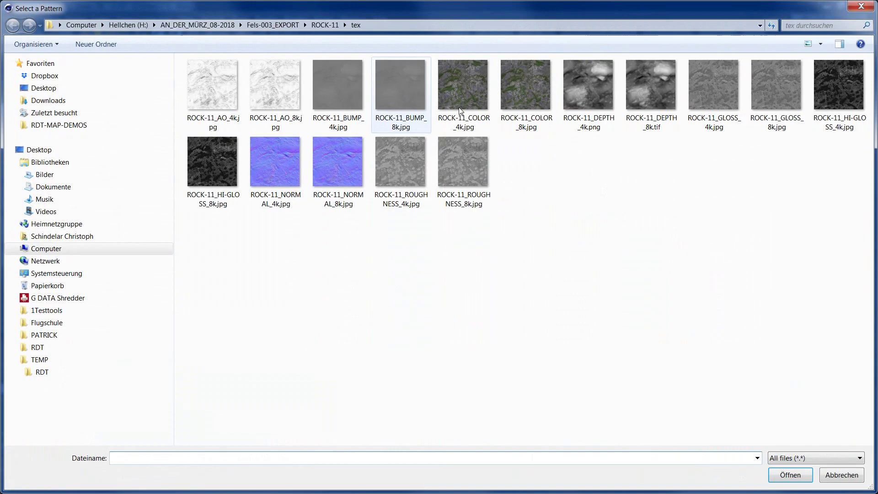
click(463, 91)
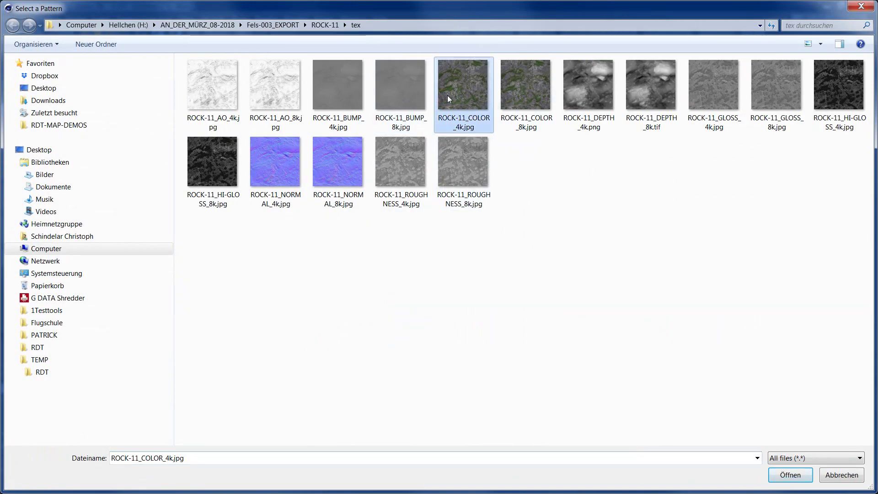
click(783, 476)
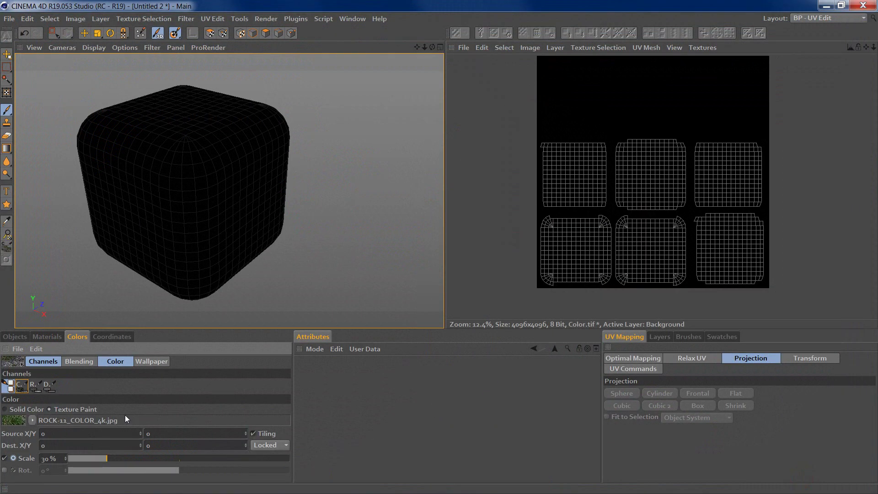
Examine the paint patterns set for the Reflectance and Displacement channels, and return to the Color channel's pattern and scale settings.
click(36, 386)
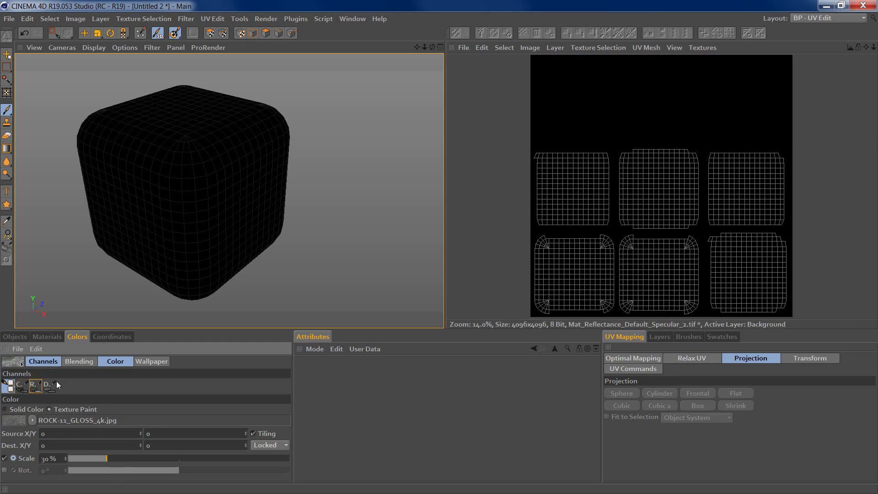
click(48, 385)
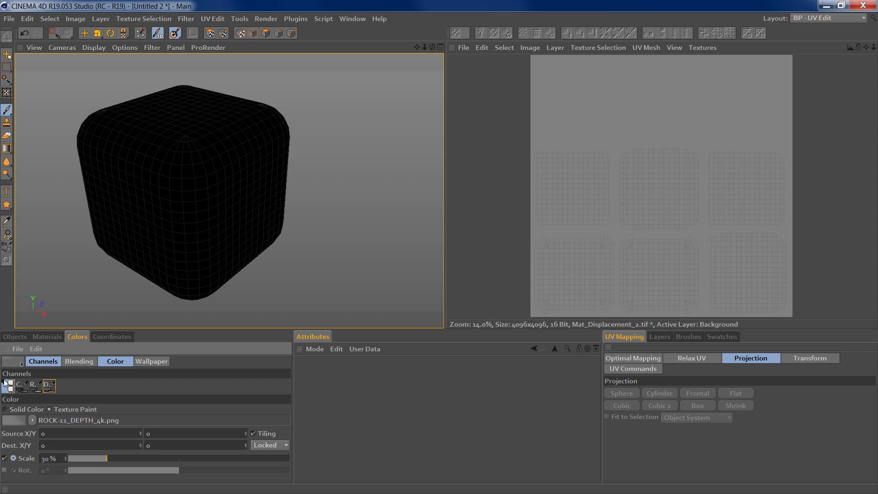
click(22, 386)
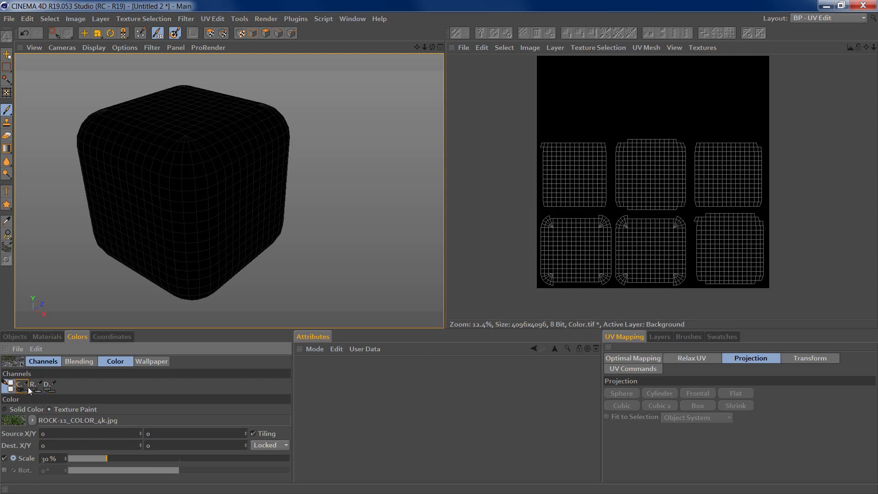
click(4, 458)
click(57, 458)
Paint the rock pattern over the cube's upper front corner, across the seams of the three adjoining faces.
alt+drag(164, 172, 230, 190)
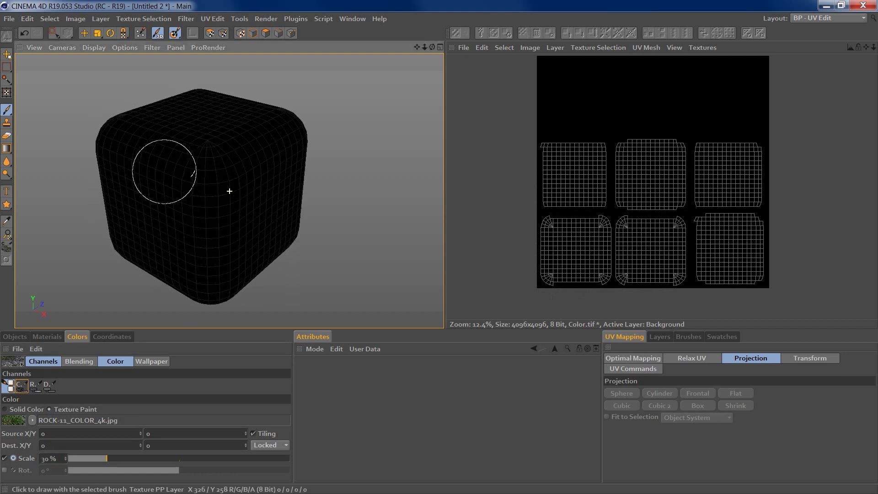
alt+middle_drag(191, 177, 241, 186)
alt+drag(241, 187, 246, 194)
alt+right_drag(246, 194, 268, 151)
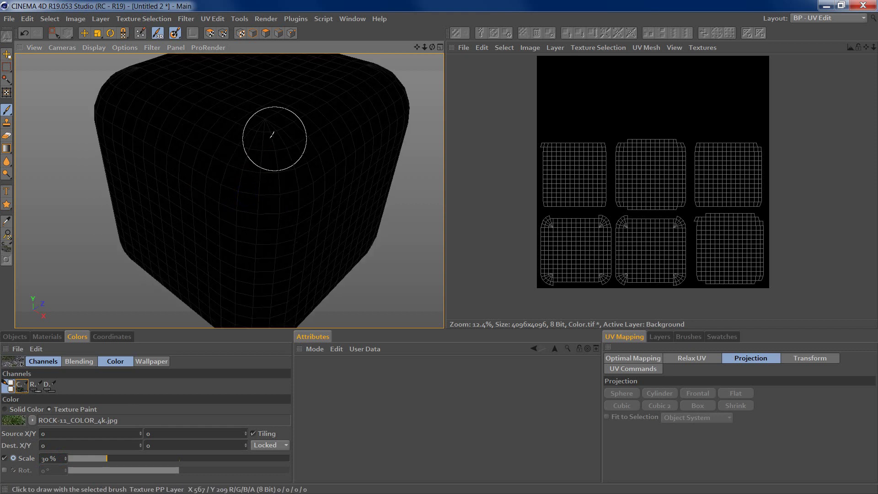
mouse_move(272, 135)
mouse_down()
mouse_move(257, 139)
mouse_move(234, 202)
mouse_move(220, 202)
mouse_move(259, 147)
mouse_move(247, 178)
mouse_move(254, 187)
mouse_move(309, 175)
mouse_up()
Extend the rock pattern from the painted corner across the upper part of the neighboring side face.
alt+right_drag(193, 176, 237, 174)
mouse_move(182, 193)
alt+mouse_down()
mouse_move(213, 193)
mouse_move(210, 178)
mouse_move(224, 175)
mouse_move(229, 191)
alt+mouse_up()
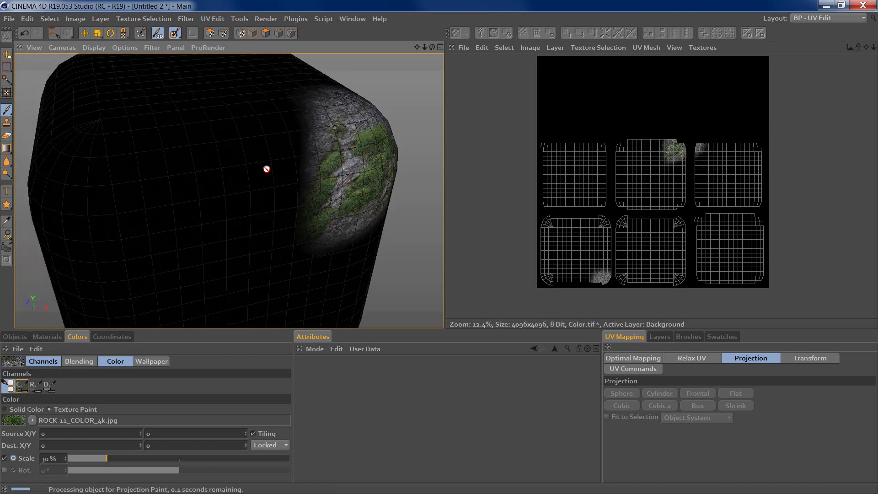
mouse_move(299, 155)
mouse_down()
mouse_move(278, 141)
mouse_move(235, 179)
mouse_move(174, 183)
mouse_move(312, 211)
mouse_move(283, 202)
mouse_up()
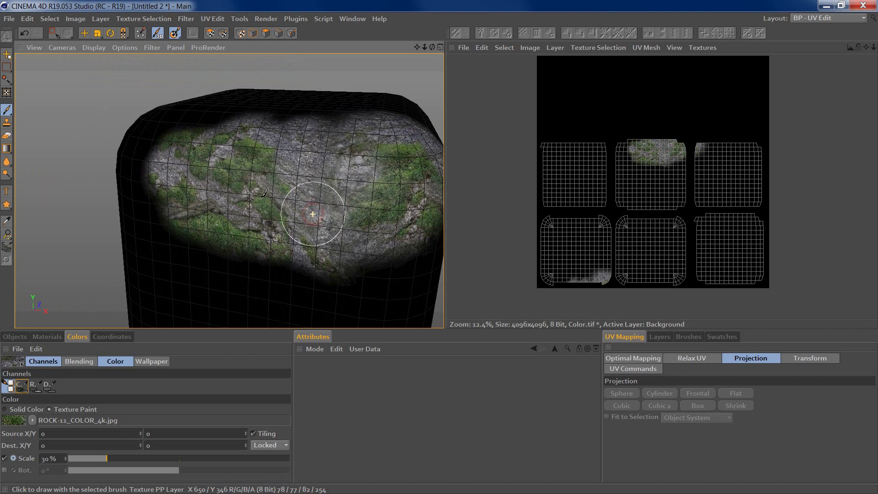
Paint a finer-grained patch of the rock pattern from a close-up view, over the lower edge of the side's painted area.
scroll(295, 205, down, 3)
alt+middle_drag(300, 205, 251, 190)
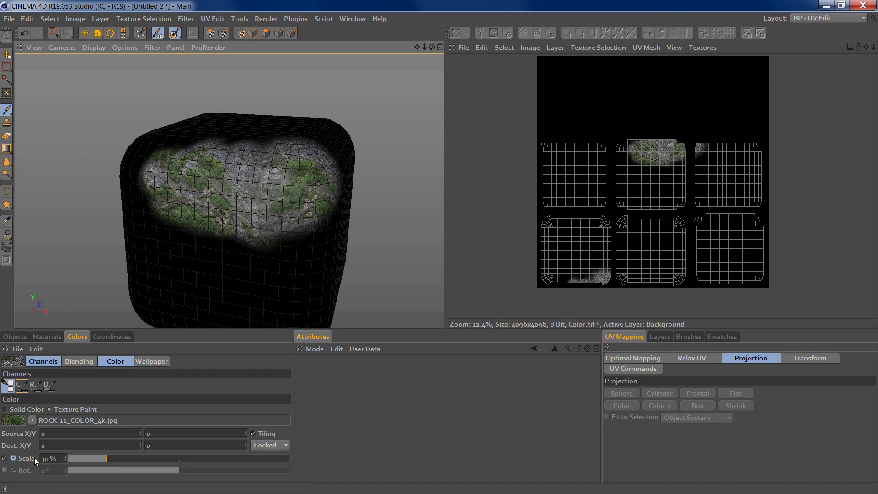
click(54, 459)
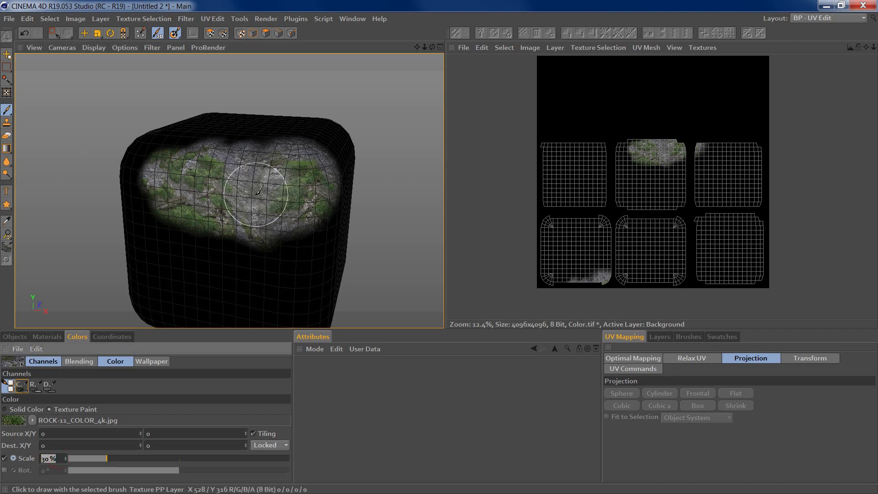
scroll(273, 180, down, 4)
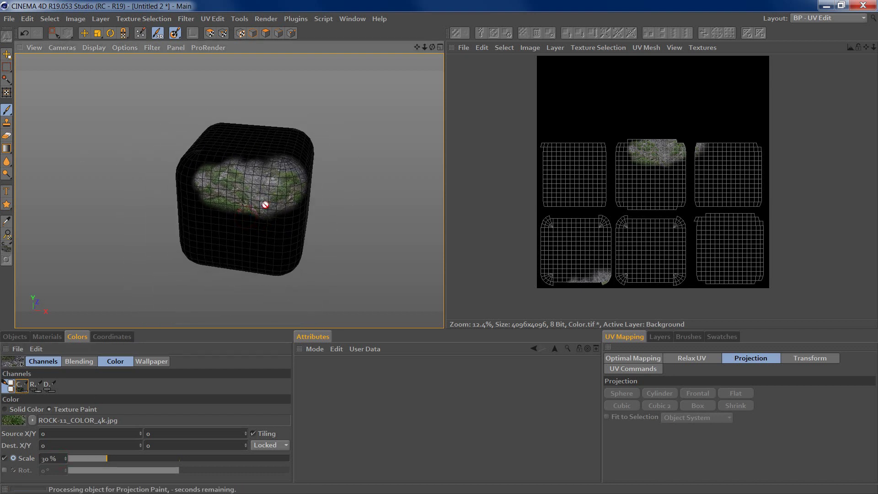
scroll(249, 203, up, 6)
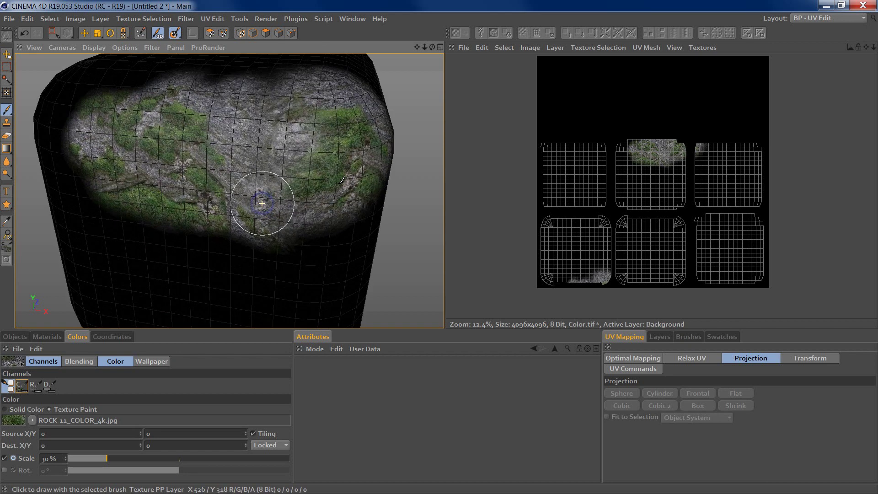
scroll(192, 211, up, 4)
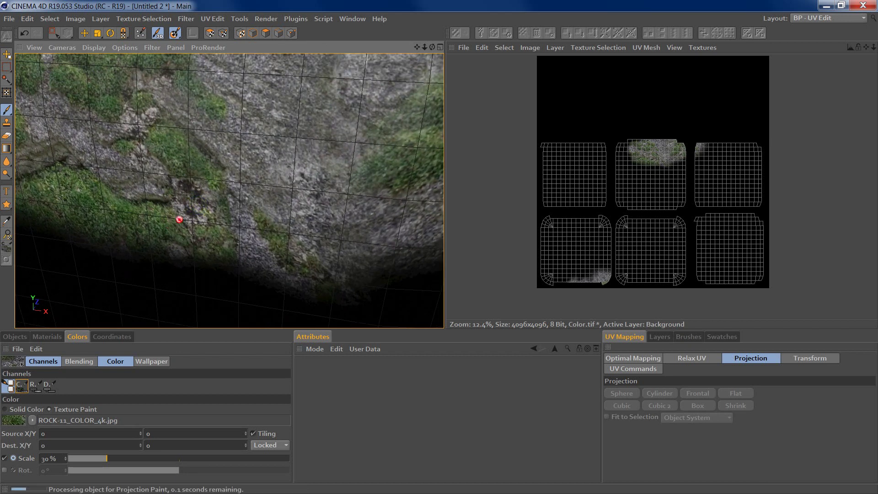
mouse_move(180, 216)
mouse_down()
mouse_move(151, 219)
mouse_move(210, 170)
mouse_move(211, 182)
mouse_move(191, 104)
mouse_move(95, 168)
mouse_move(120, 202)
mouse_move(220, 221)
mouse_up()
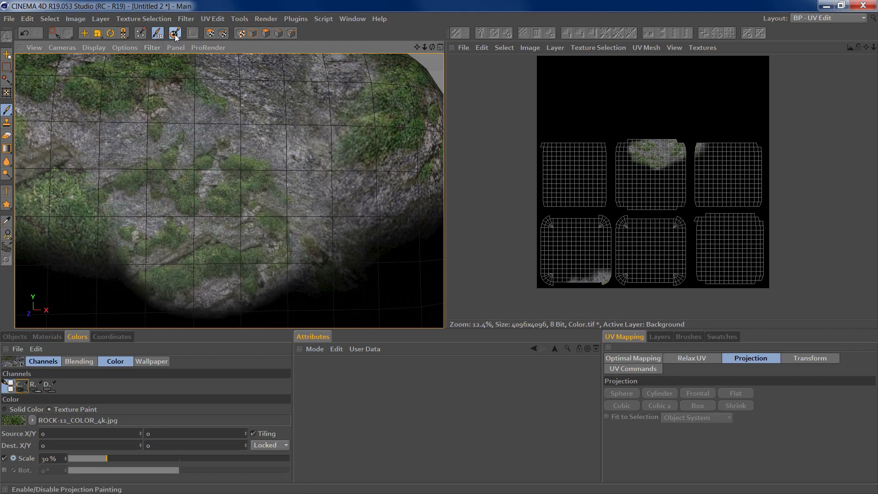
Paint the rock pattern over the cube's whole side face from far away, giving a coarse, large-scale texture.
scroll(206, 200, down, 5)
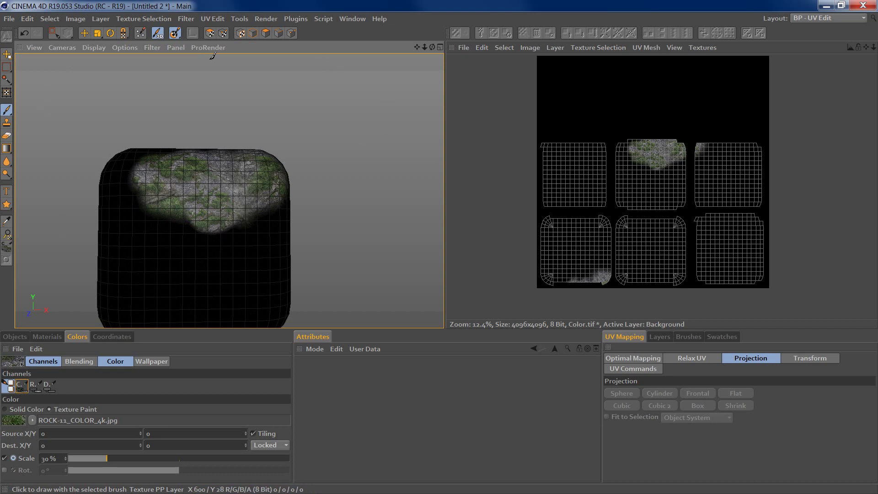
scroll(247, 238, down, 4)
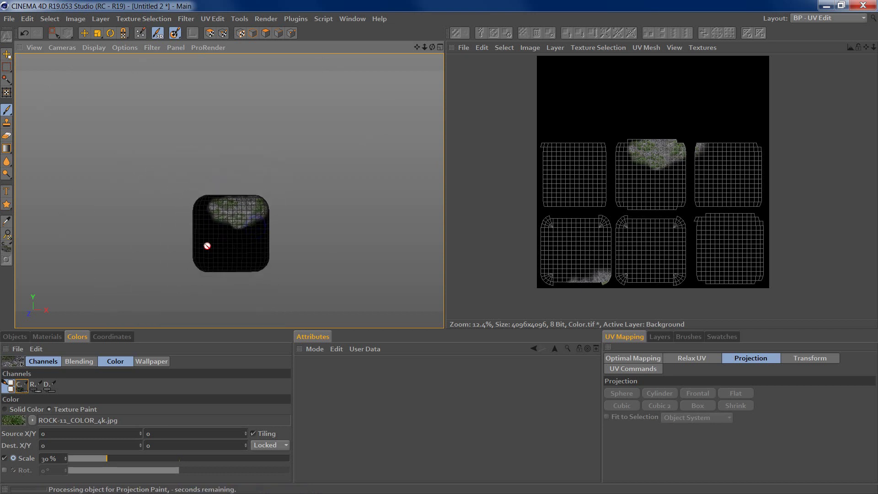
scroll(238, 229, down, 3)
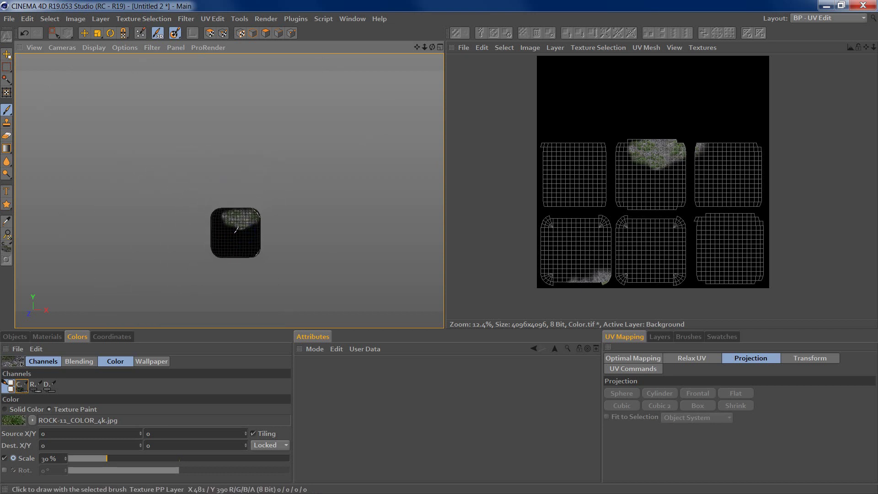
drag(241, 230, 243, 230)
scroll(224, 239, up, 5)
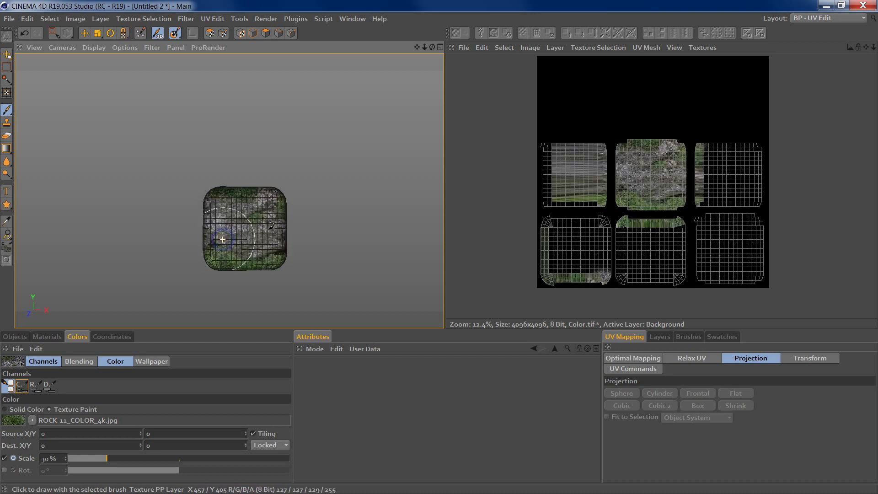
Paint finer-grained rock pattern from a closer view over the coarse texture in the middle of the side face.
alt+right_drag(320, 204, 379, 183)
mouse_move(275, 193)
mouse_down()
mouse_move(296, 200)
mouse_move(266, 199)
mouse_move(247, 247)
mouse_move(347, 201)
mouse_move(320, 137)
mouse_move(332, 223)
mouse_up()
scroll(257, 229, down, 6)
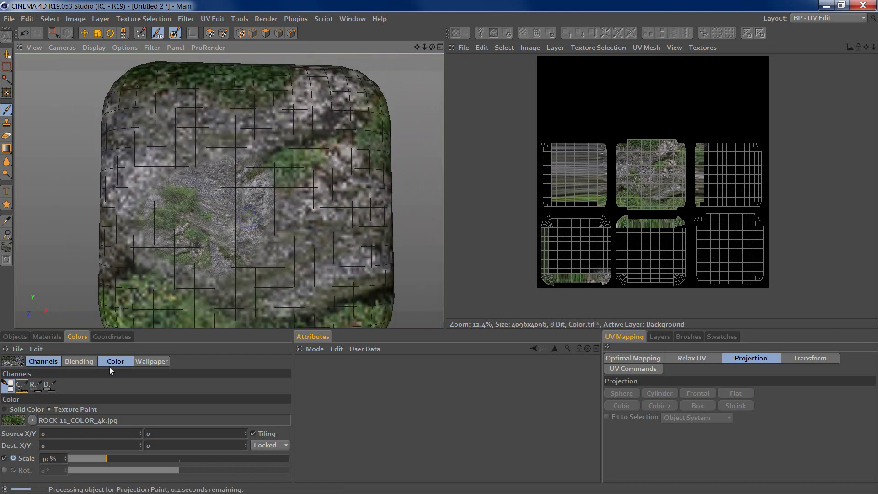
double_click(59, 457)
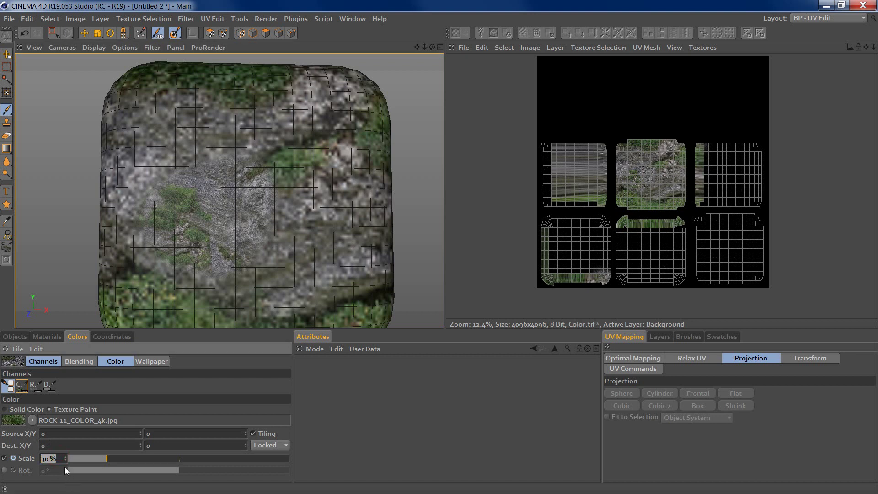
mouse_move(275, 162)
mouse_down()
mouse_move(235, 294)
mouse_move(220, 150)
mouse_move(192, 137)
mouse_move(147, 146)
mouse_move(307, 149)
mouse_move(320, 292)
mouse_move(178, 284)
mouse_move(156, 311)
mouse_move(202, 181)
mouse_move(293, 172)
mouse_up()
scroll(309, 190, down, 4)
Paint the rock pattern across the vertical edge and upper corner between the textured side and the unpainted neighboring side.
alt+drag(278, 209, 306, 185)
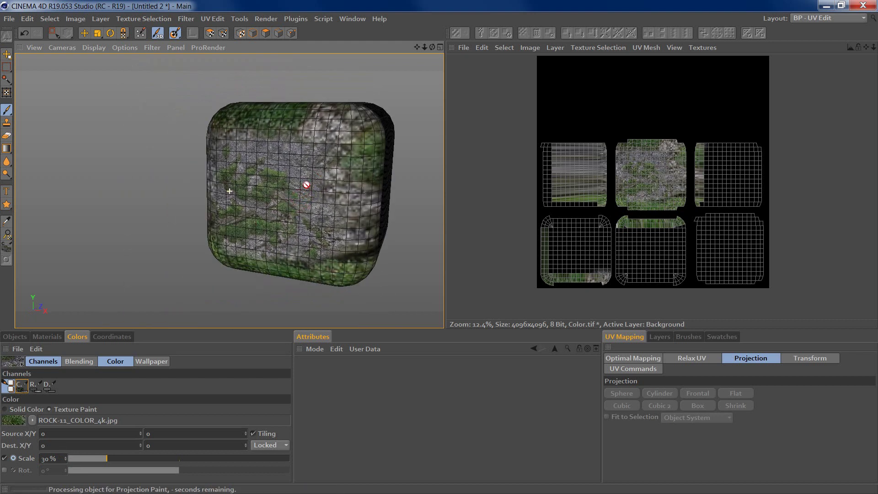
alt+middle_drag(307, 185, 243, 221)
scroll(246, 231, up, 2)
alt+drag(246, 230, 236, 216)
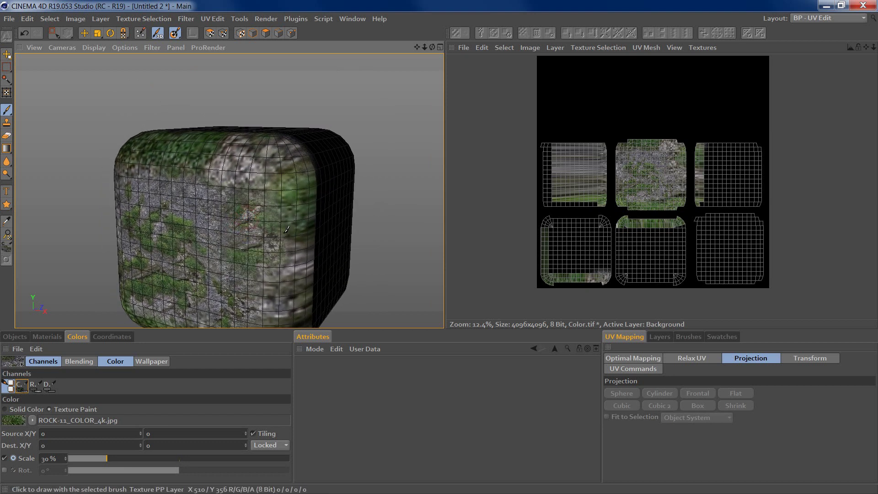
mouse_move(287, 229)
alt+mouse_down()
mouse_move(280, 216)
mouse_move(226, 221)
mouse_move(254, 188)
alt+mouse_up()
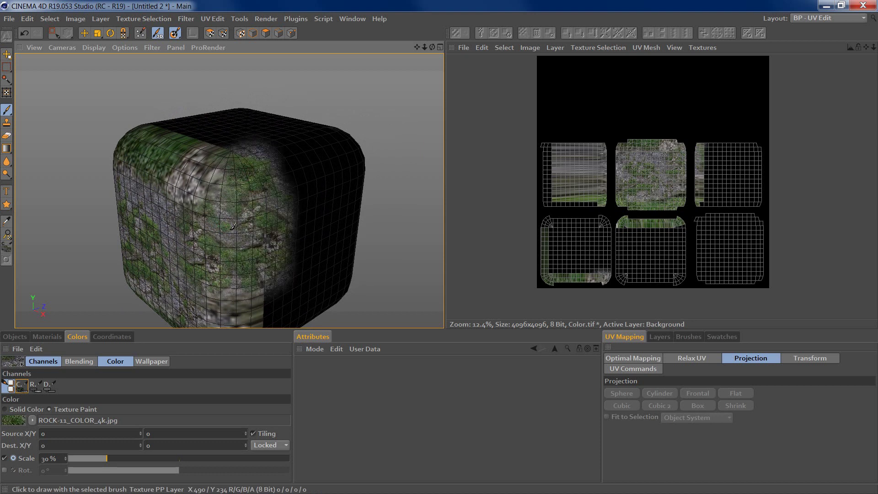
mouse_move(232, 227)
mouse_down()
mouse_move(218, 257)
mouse_move(215, 210)
mouse_move(191, 238)
mouse_move(243, 223)
mouse_up()
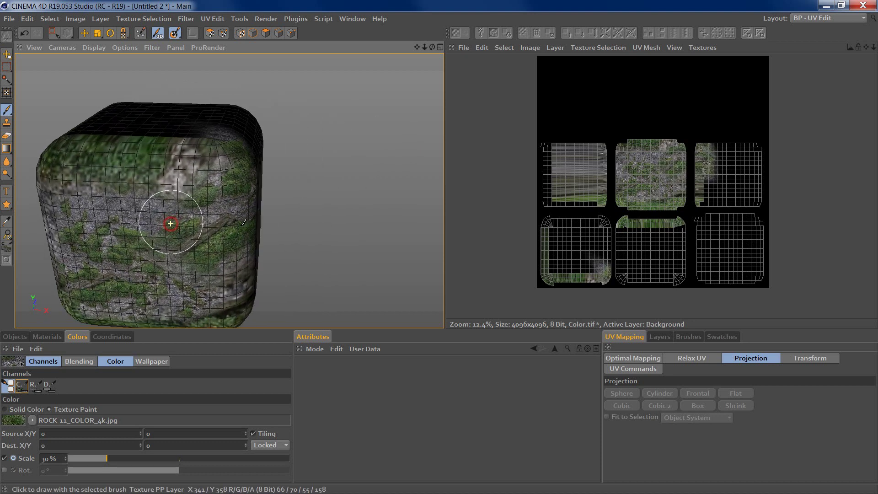
Paint the rock pattern over the blurry upper edge between the side and top faces, including the corner at its other end.
mouse_move(171, 223)
alt+mouse_down()
mouse_move(223, 260)
mouse_move(219, 192)
alt+mouse_up()
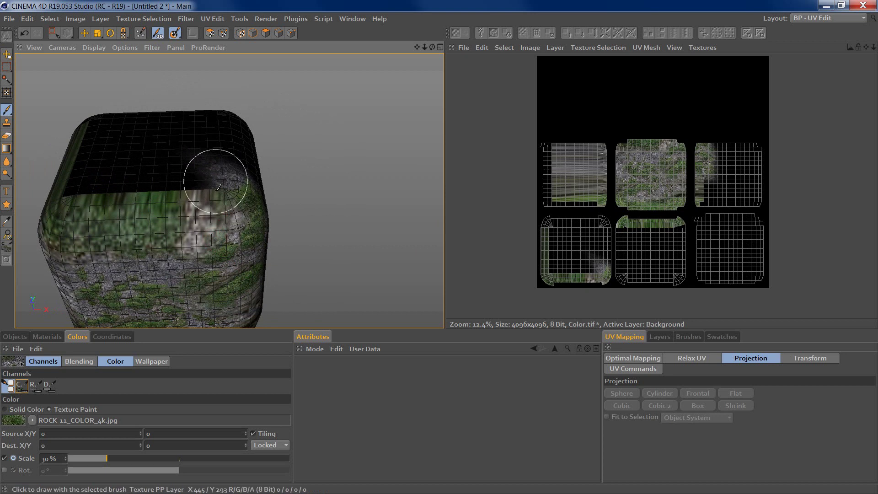
mouse_move(195, 228)
mouse_down()
mouse_move(169, 214)
mouse_move(112, 245)
mouse_move(107, 218)
mouse_up()
alt+drag(129, 269, 129, 269)
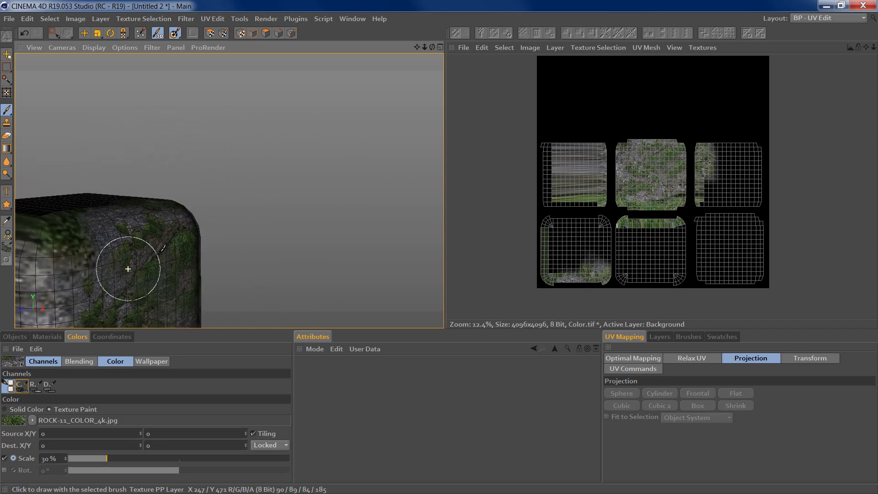
alt+middle_drag(128, 268, 266, 229)
mouse_move(267, 229)
alt+mouse_down()
mouse_move(214, 252)
mouse_move(255, 212)
alt+mouse_up()
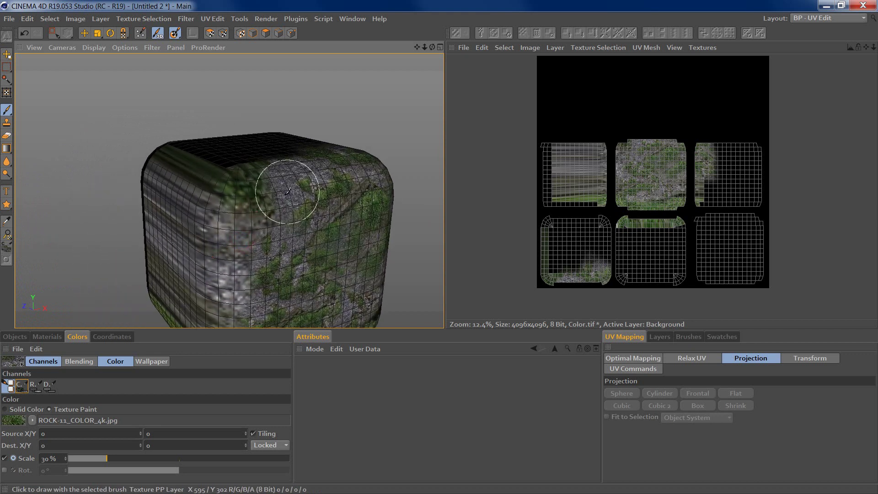
drag(265, 165, 221, 191)
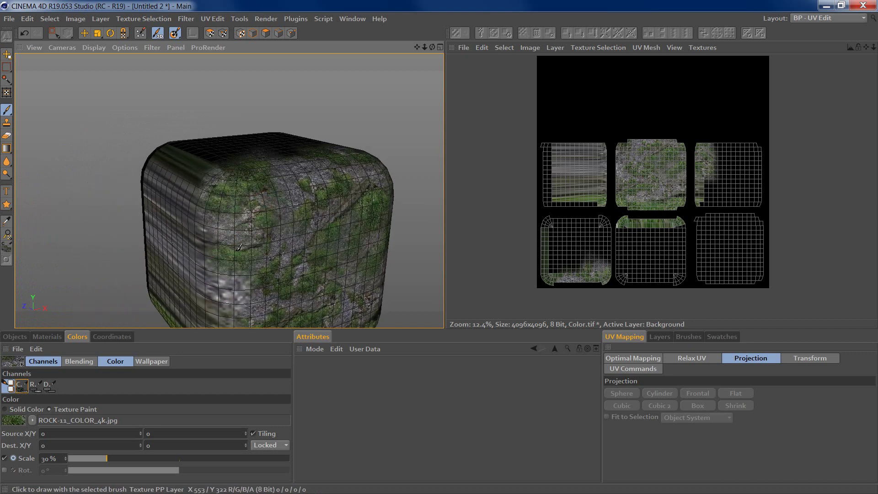
Paint the rock pattern down the vertical edge, covering the blurry seam beside the face with the stretched texture.
alt+drag(208, 224, 229, 269)
alt+middle_drag(242, 268, 267, 177)
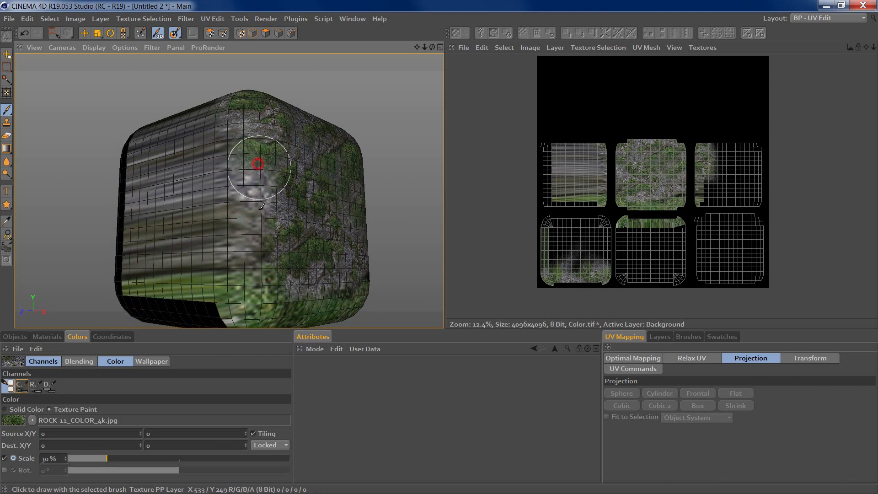
mouse_move(258, 166)
mouse_down()
mouse_move(253, 231)
mouse_move(280, 236)
mouse_move(295, 264)
mouse_move(281, 242)
mouse_up()
mouse_move(293, 215)
alt+mouse_down()
mouse_move(274, 239)
mouse_move(250, 221)
alt+mouse_up()
alt+middle_drag(311, 190, 246, 220)
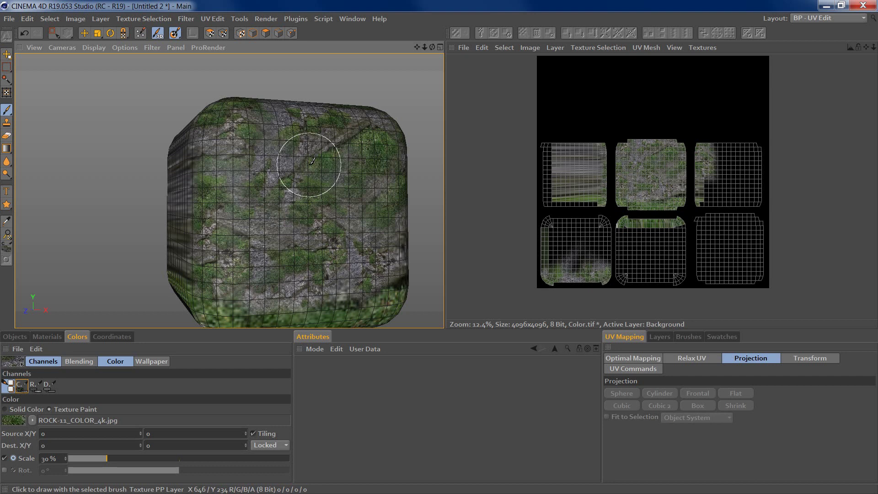
Cover the stretched texture on the adjacent side face with the rock pattern, blending it across the shared vertical edge.
mouse_move(224, 164)
alt+mouse_down()
mouse_move(235, 196)
mouse_move(216, 218)
alt+mouse_up()
mouse_move(255, 167)
mouse_down()
mouse_move(247, 275)
mouse_move(227, 198)
mouse_move(197, 198)
mouse_up()
mouse_move(240, 143)
mouse_down()
mouse_move(192, 138)
mouse_move(160, 197)
mouse_move(256, 293)
mouse_move(259, 195)
mouse_move(200, 190)
mouse_move(133, 202)
mouse_move(255, 201)
mouse_up()
mouse_move(306, 147)
mouse_down()
mouse_move(231, 215)
mouse_move(226, 259)
mouse_move(274, 286)
mouse_move(304, 228)
mouse_move(268, 187)
mouse_up()
mouse_move(298, 224)
mouse_down()
mouse_move(341, 200)
mouse_move(224, 172)
mouse_move(364, 216)
mouse_move(290, 186)
mouse_move(202, 200)
mouse_move(266, 180)
mouse_move(243, 161)
mouse_move(245, 271)
mouse_up()
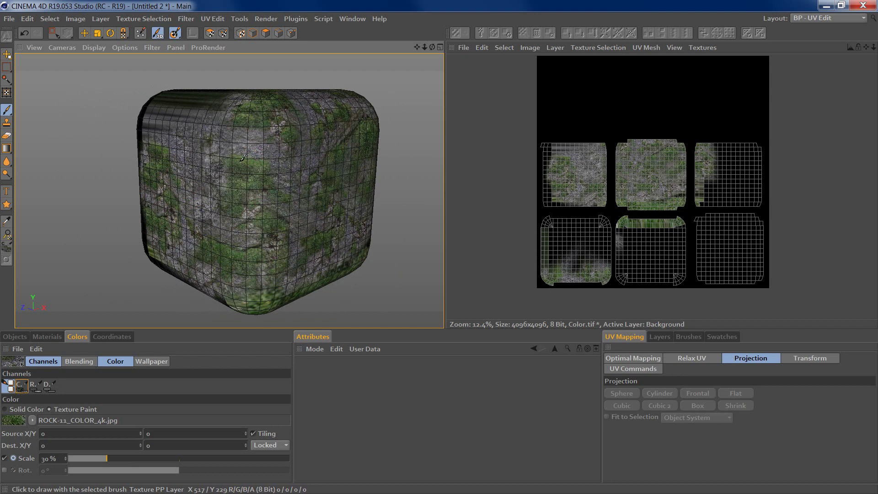
mouse_move(242, 156)
mouse_down()
mouse_move(199, 215)
mouse_move(172, 188)
mouse_up()
drag(305, 213, 300, 248)
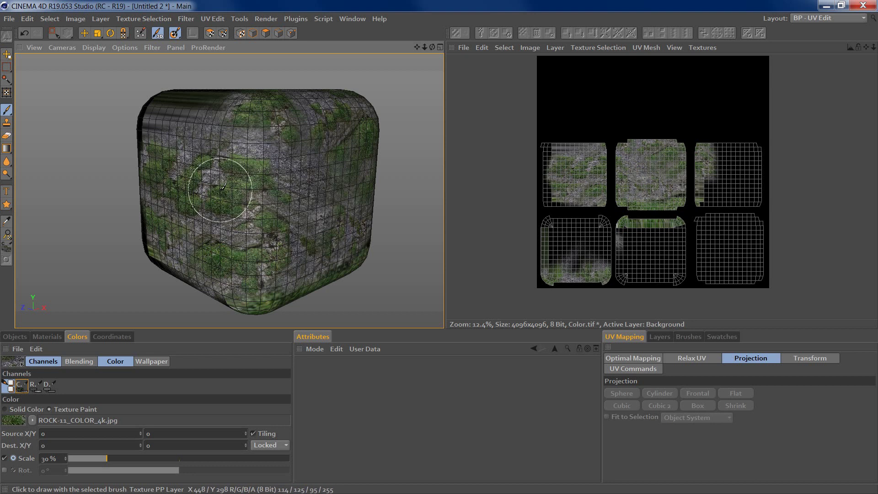
Turn on Tessellation display for the perspective viewport.
scroll(230, 183, up, 2)
alt+drag(262, 219, 160, 218)
alt+right_drag(186, 202, 215, 201)
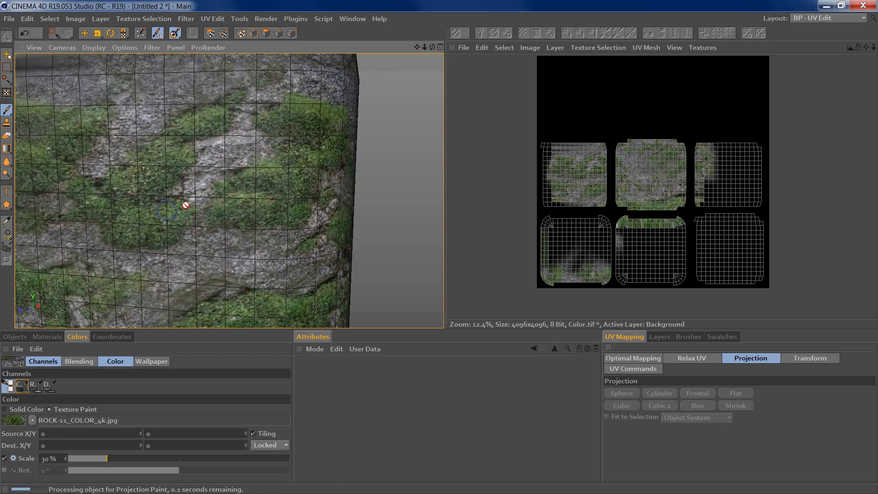
alt+right_drag(269, 205, 250, 211)
alt+middle_drag(232, 208, 255, 201)
alt+right_drag(273, 212, 259, 212)
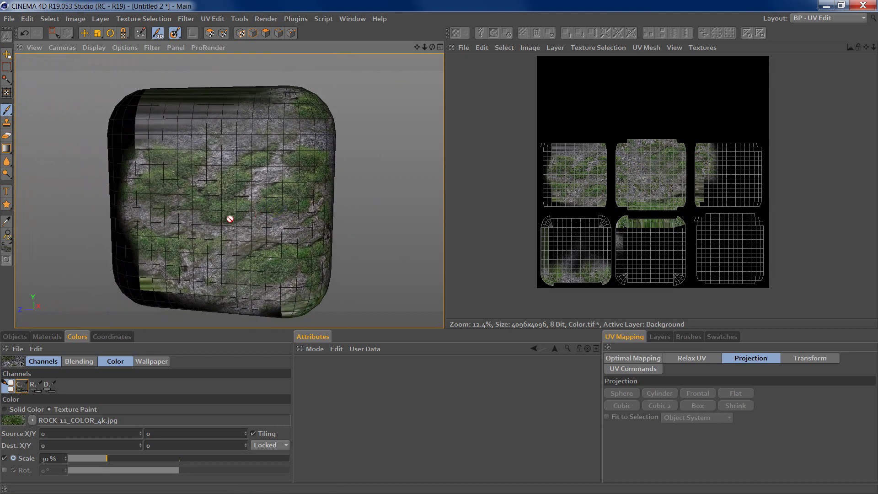
click(125, 47)
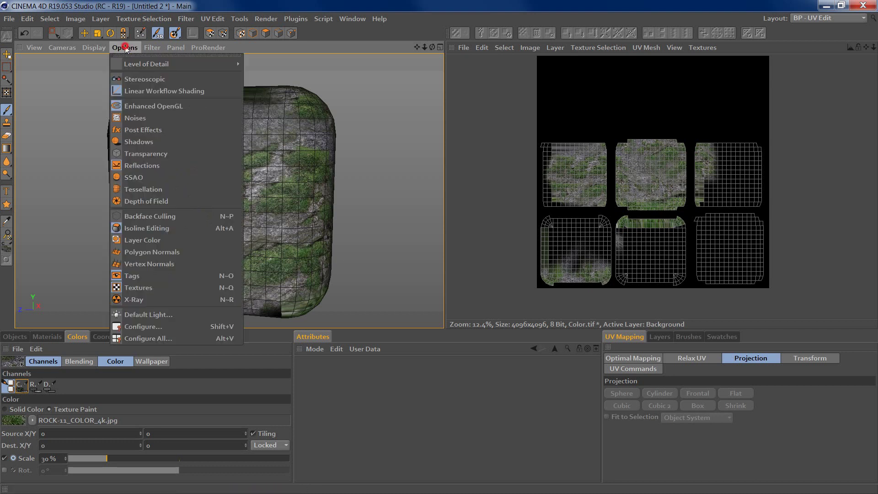
click(143, 190)
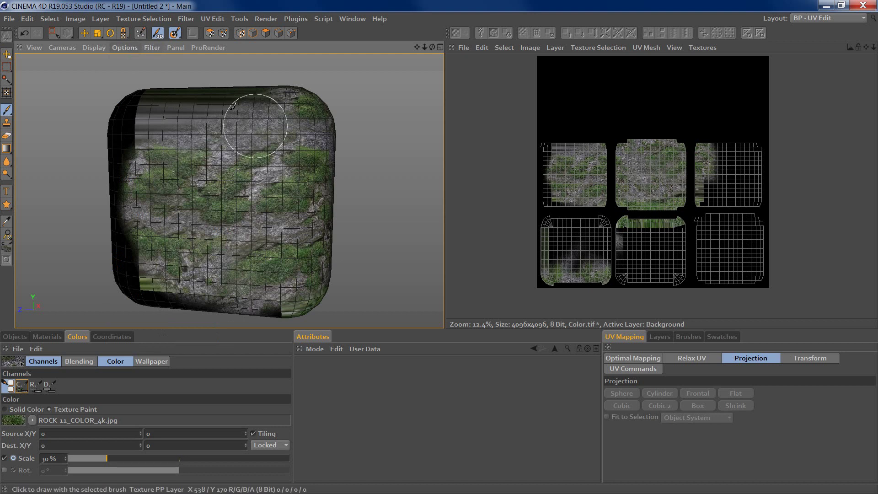
Examine the tag properties of the cube's texture tag, from projection through the offset and tiling values.
click(17, 337)
click(76, 361)
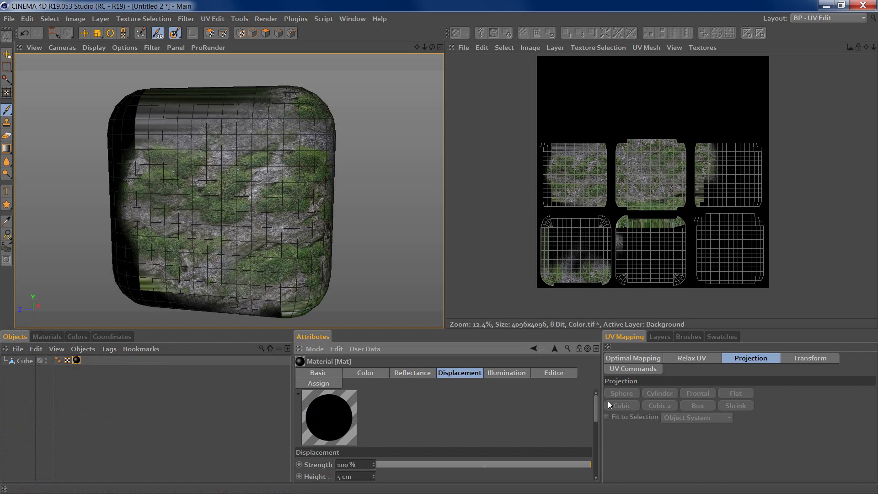
click(77, 361)
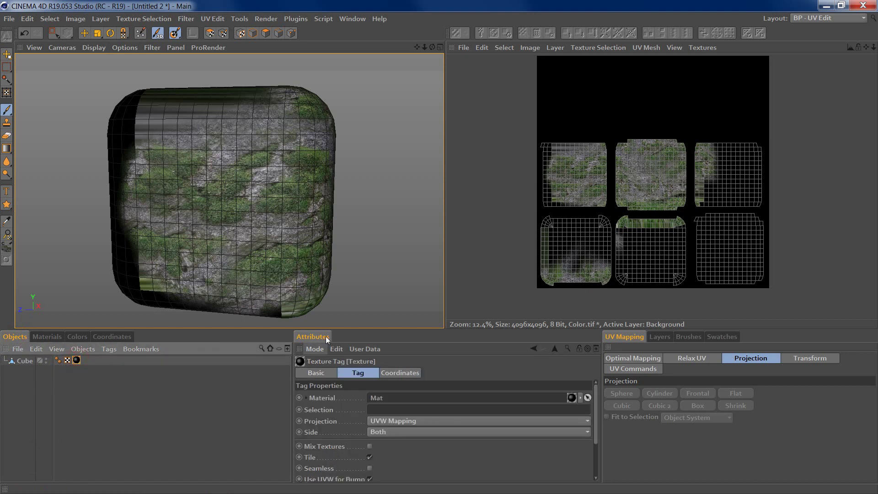
drag(596, 411, 596, 481)
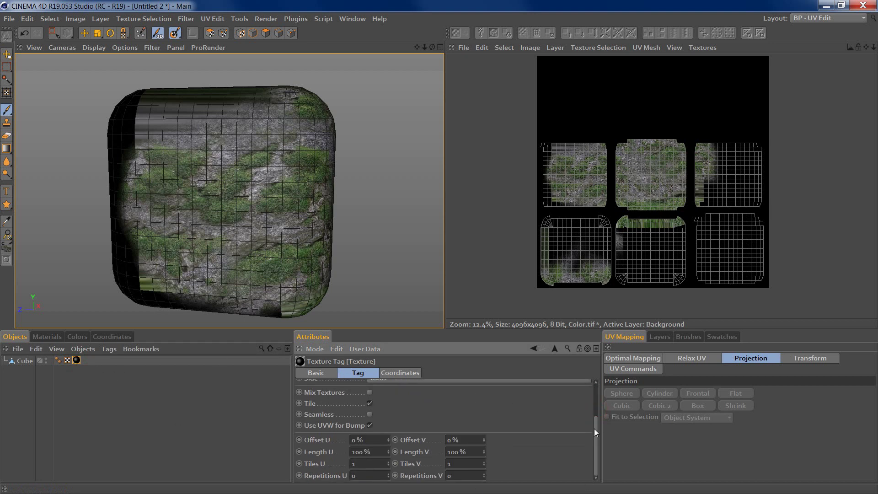
drag(596, 432, 595, 380)
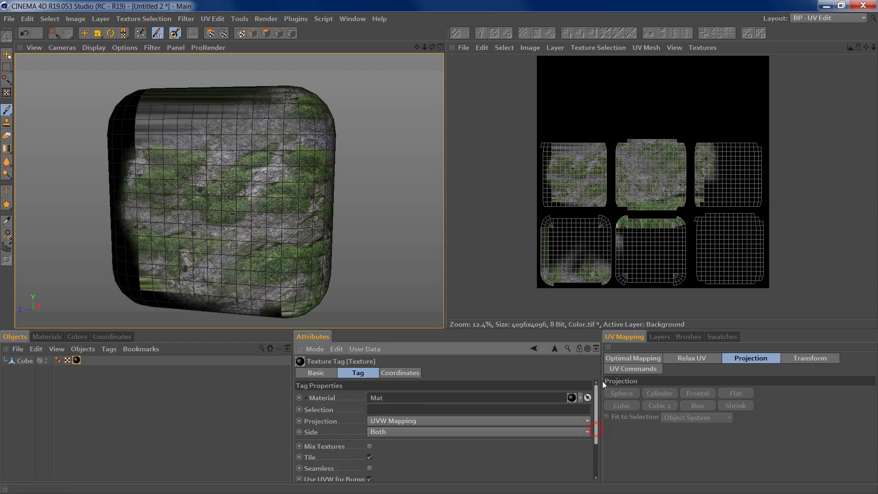
Set the cube material's viewport tessellation mode to Uniform with a Uniform Level of 32.
double_click(76, 360)
click(556, 373)
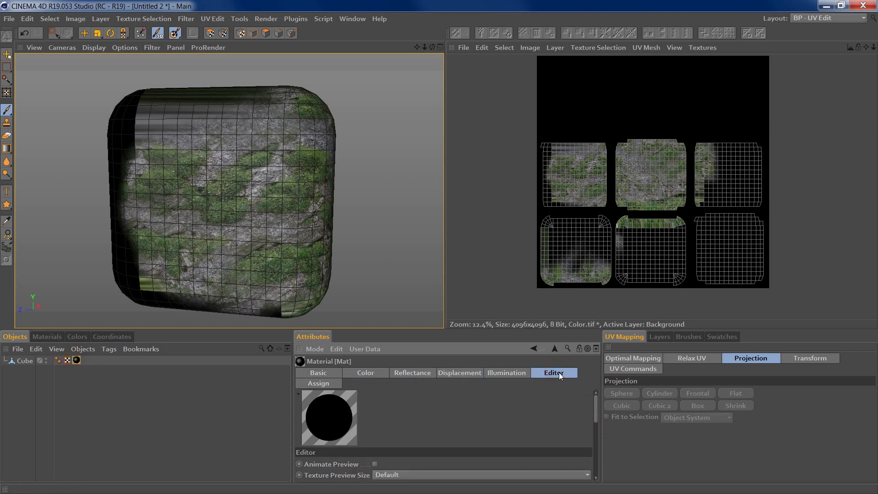
drag(594, 407, 587, 474)
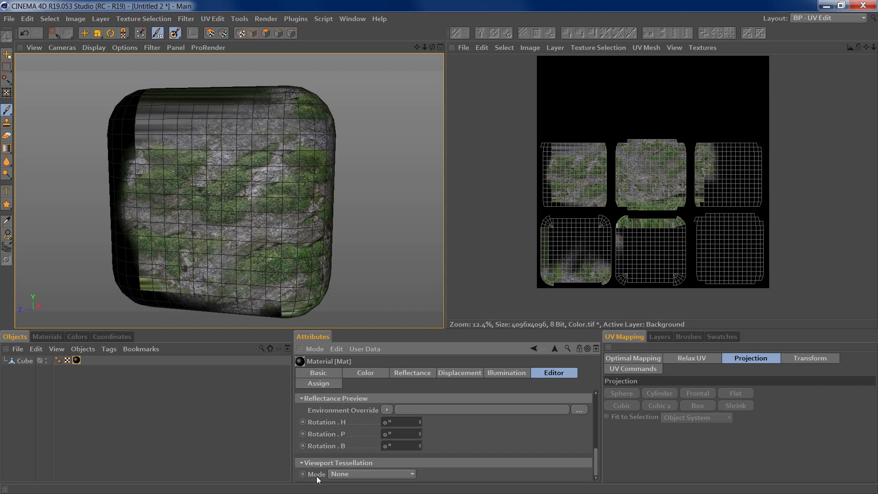
click(347, 473)
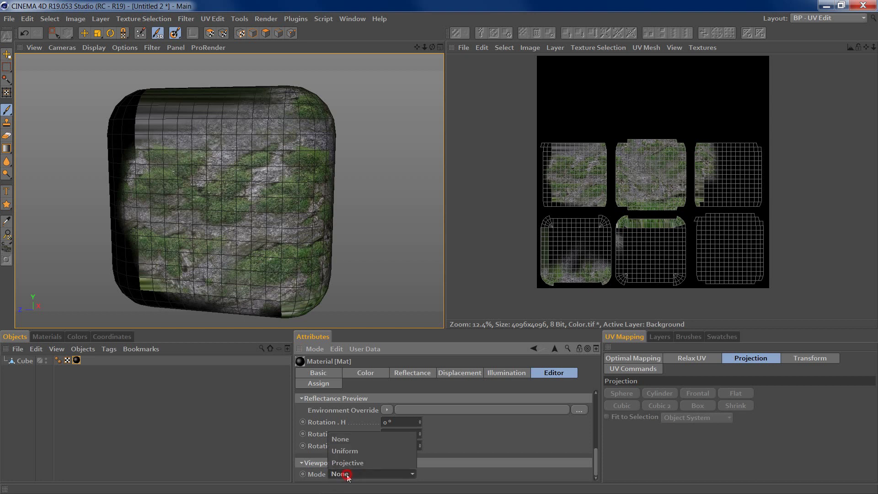
click(347, 446)
scroll(597, 448, down, 2)
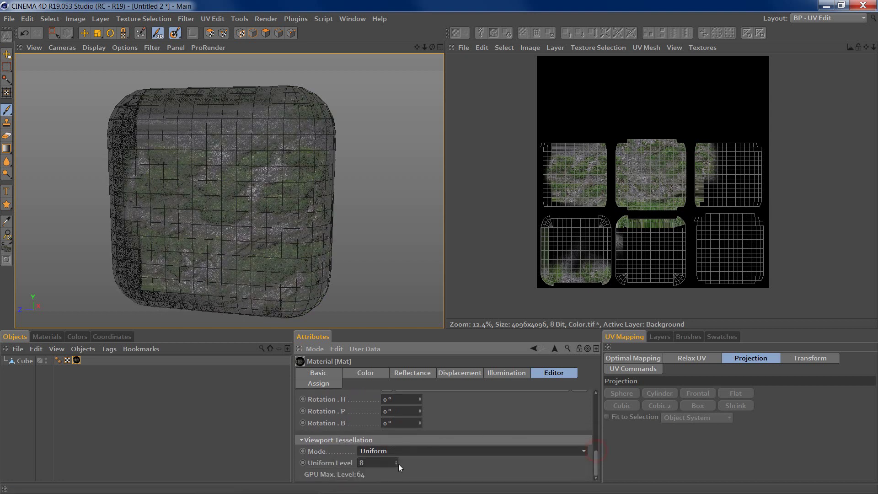
click(377, 462)
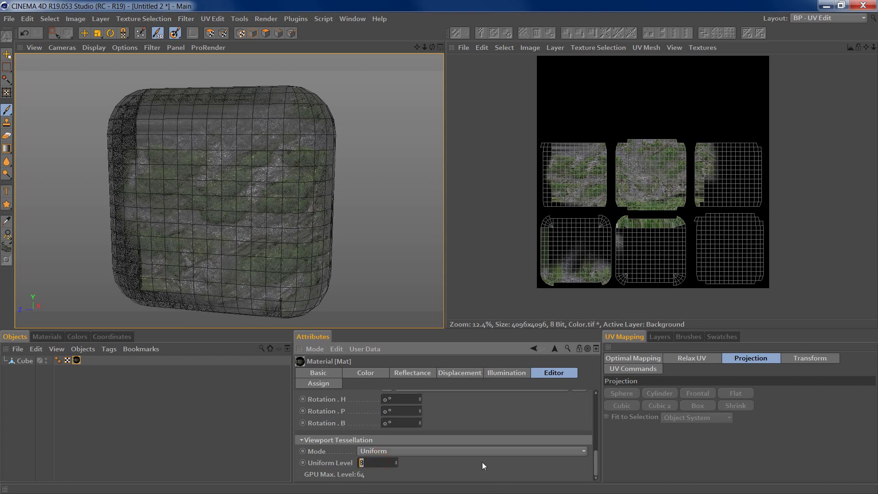
text(32)
key(Return)
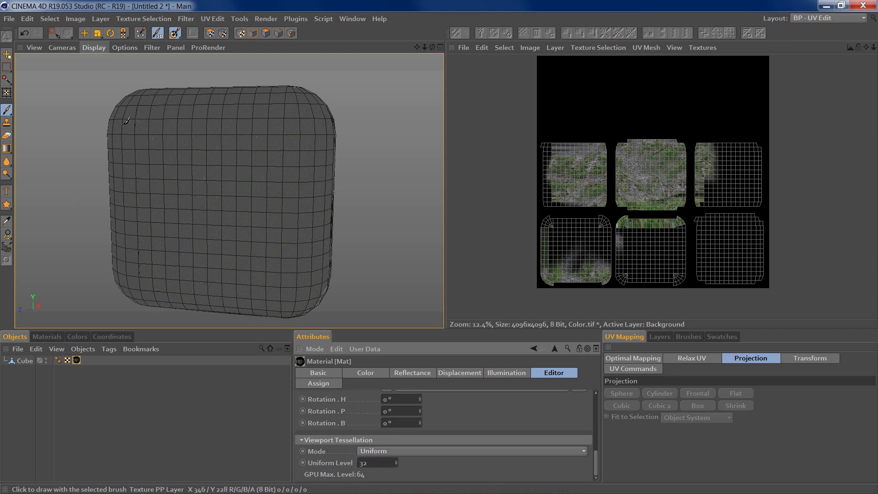
Switch the viewport to Gouraud Shading without lines and examine the displaced rock surface up close.
click(92, 48)
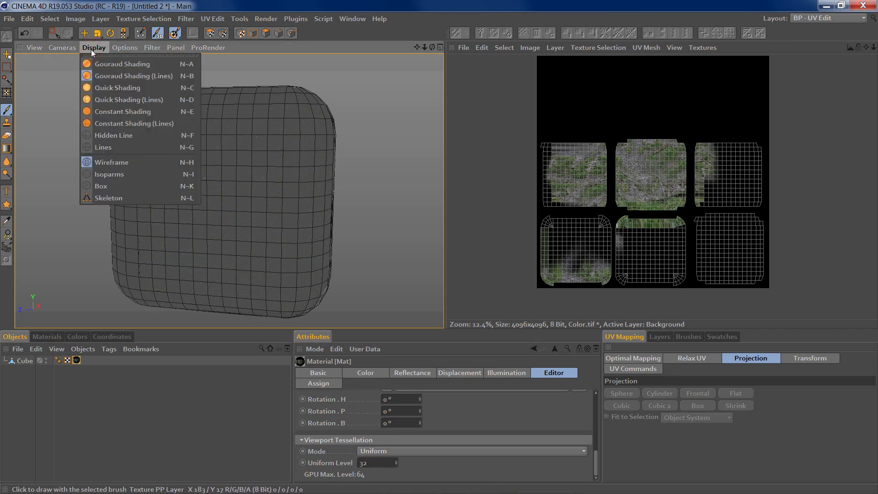
click(129, 63)
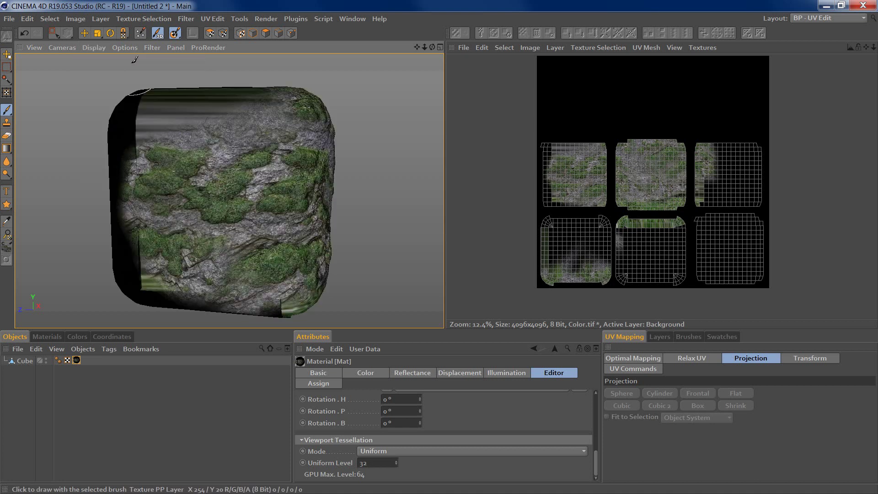
mouse_move(292, 188)
alt+mouse_down()
mouse_move(314, 201)
mouse_move(294, 190)
mouse_move(230, 192)
alt+mouse_up()
scroll(322, 192, up, 4)
scroll(272, 213, up, 4)
alt+drag(273, 215, 246, 202)
scroll(273, 214, down, 3)
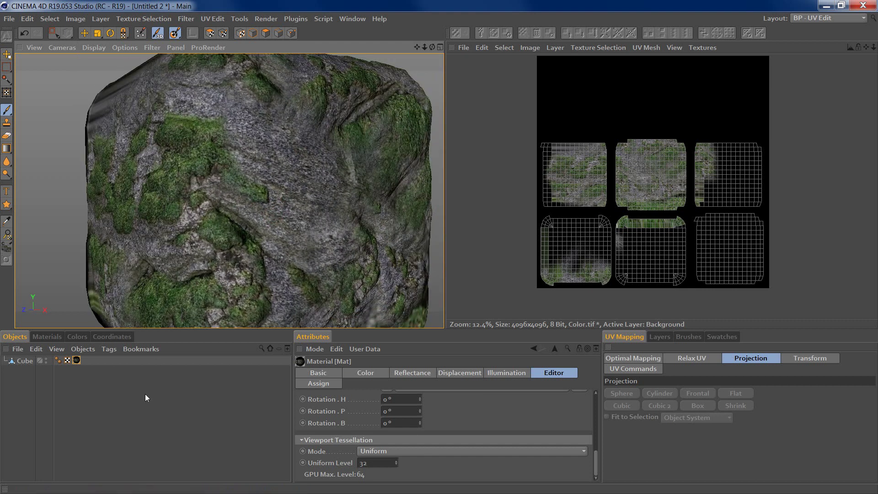
Try a displacement Height of 20 cm on the cube's material, and settle on 15 cm.
click(459, 372)
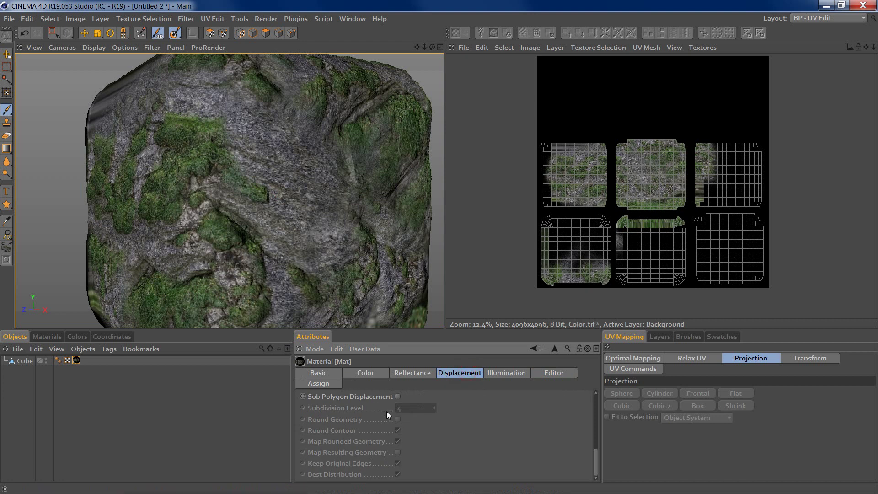
drag(596, 455, 598, 423)
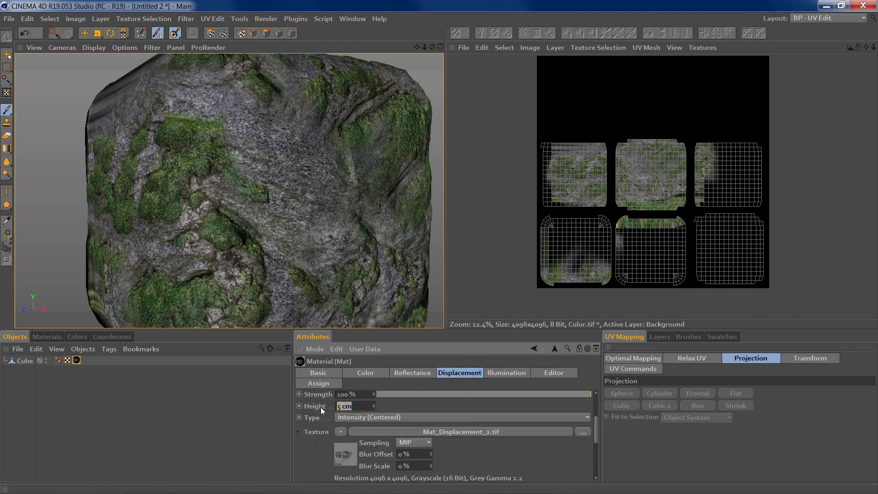
text(20)
key(Return)
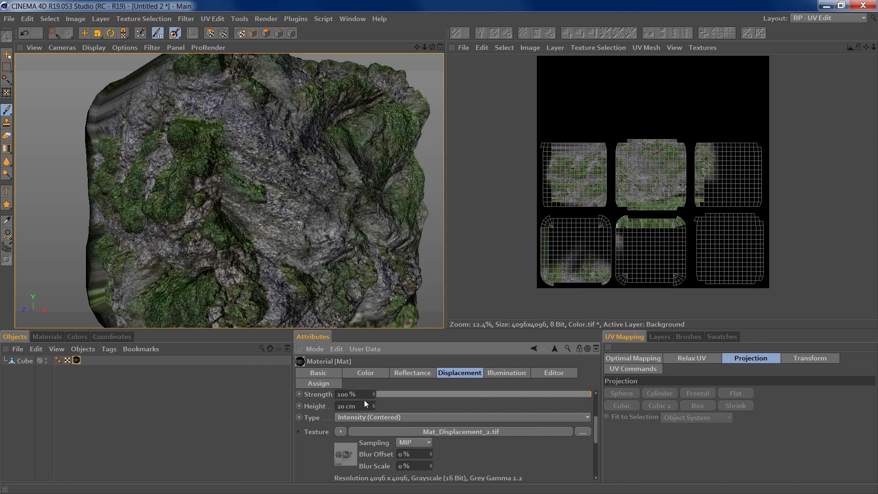
text(15)
key(Return)
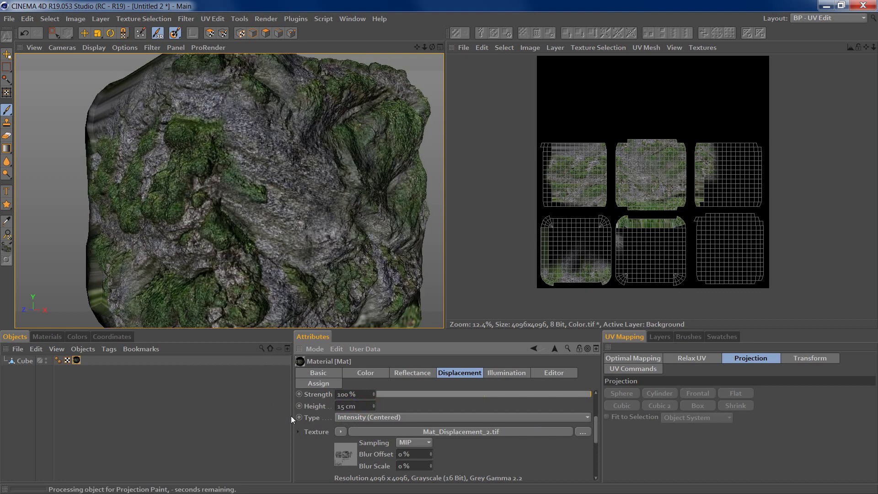
Projection-paint the rock texture from the cube's textured upper side edges onto the adjoining part of the black top face.
alt+drag(229, 204, 288, 206)
alt+middle_drag(137, 212, 259, 202)
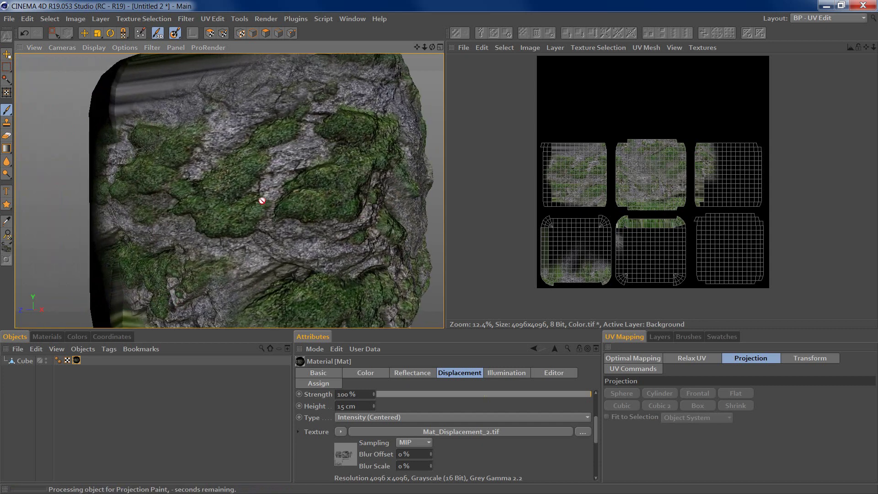
mouse_move(258, 201)
alt+mouse_down()
mouse_move(333, 202)
mouse_move(336, 153)
mouse_move(243, 178)
mouse_move(275, 215)
mouse_move(243, 246)
mouse_move(240, 224)
mouse_move(215, 211)
mouse_move(231, 203)
mouse_move(229, 191)
mouse_move(301, 220)
mouse_move(295, 231)
mouse_move(141, 234)
mouse_move(114, 264)
alt+mouse_up()
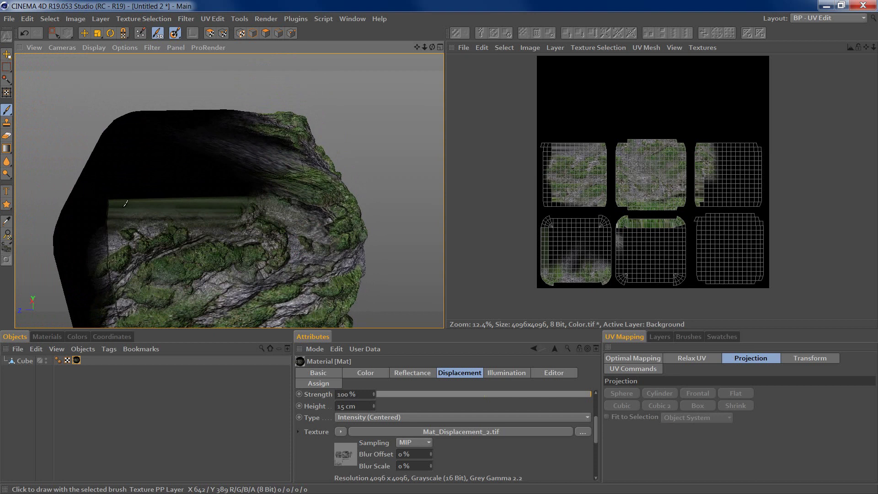
mouse_move(125, 203)
mouse_down()
mouse_move(151, 215)
mouse_move(219, 212)
mouse_move(266, 196)
mouse_move(288, 213)
mouse_move(293, 204)
mouse_move(226, 268)
mouse_move(245, 278)
mouse_move(266, 252)
mouse_move(220, 247)
mouse_move(206, 183)
mouse_move(192, 169)
mouse_move(151, 160)
mouse_move(264, 211)
mouse_up()
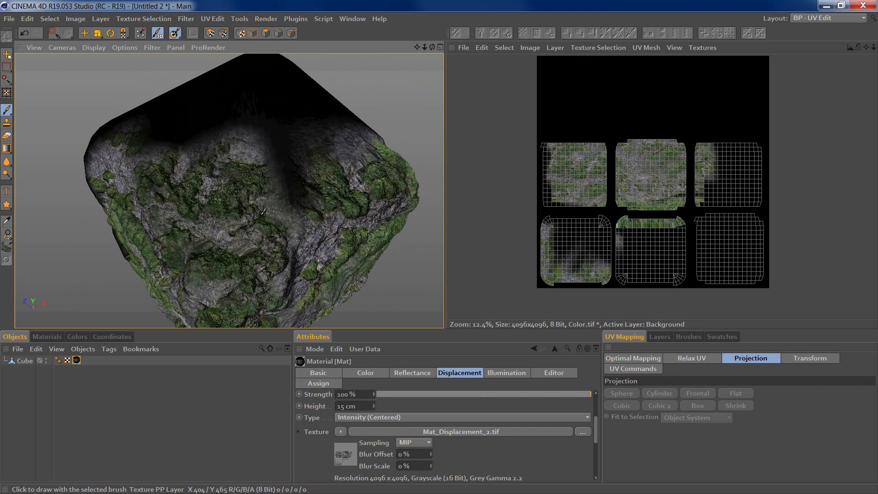
mouse_move(325, 199)
mouse_down()
mouse_move(358, 197)
mouse_move(345, 178)
mouse_move(366, 189)
mouse_move(219, 224)
mouse_up()
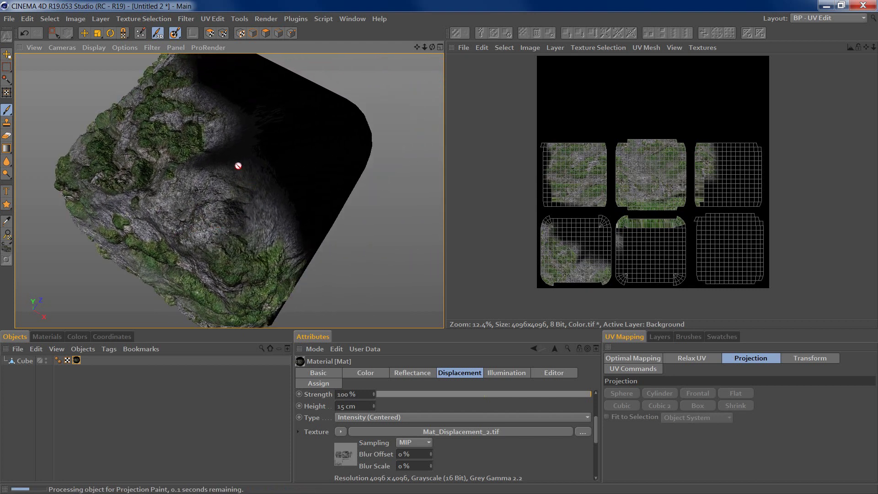
mouse_move(232, 160)
mouse_down()
mouse_move(270, 137)
mouse_move(220, 183)
mouse_move(241, 211)
mouse_move(233, 236)
mouse_move(304, 202)
mouse_move(316, 174)
mouse_move(296, 113)
mouse_move(232, 115)
mouse_up()
Fill the remaining black area of the cube's top face with projected rock and moss texture.
alt+drag(266, 224, 349, 216)
alt+middle_drag(349, 216, 163, 227)
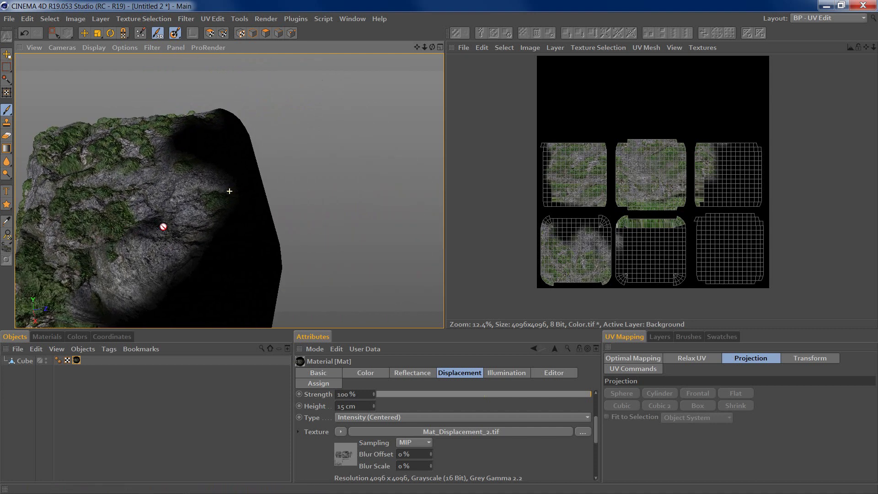
mouse_move(163, 227)
alt+mouse_down()
mouse_move(137, 261)
mouse_move(165, 201)
alt+mouse_up()
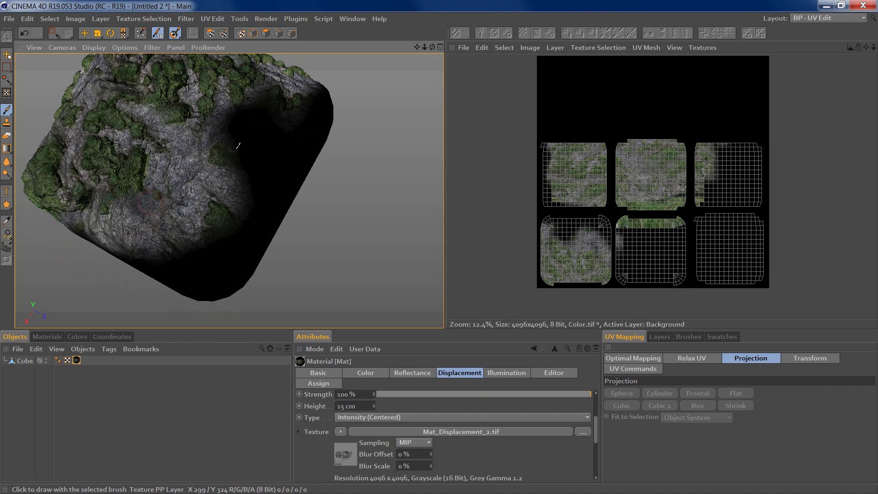
mouse_move(237, 146)
mouse_down()
mouse_move(261, 105)
mouse_move(178, 146)
mouse_move(145, 186)
mouse_up()
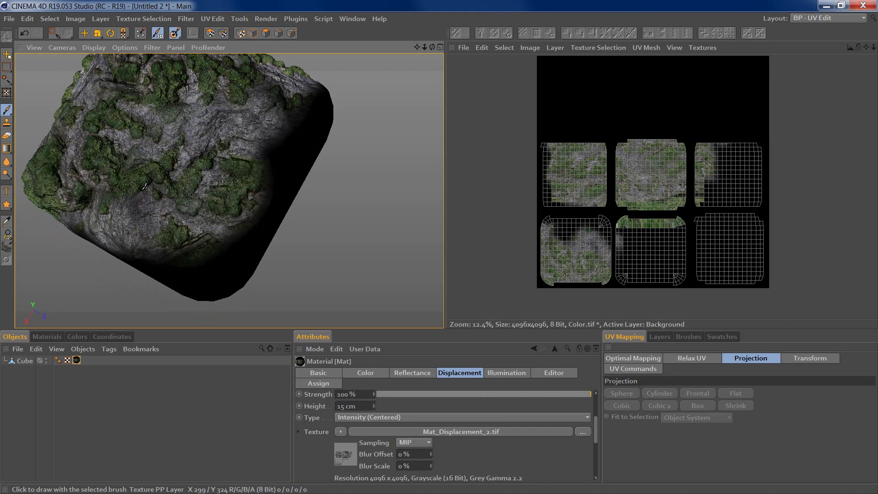
mouse_move(167, 218)
mouse_down()
mouse_move(88, 165)
mouse_move(192, 222)
mouse_move(211, 213)
mouse_up()
Brush more projected rock texture over the cube's already textured side face, and examine the displaced cube from several sides.
alt+middle_drag(157, 237, 113, 252)
alt+drag(113, 251, 347, 210)
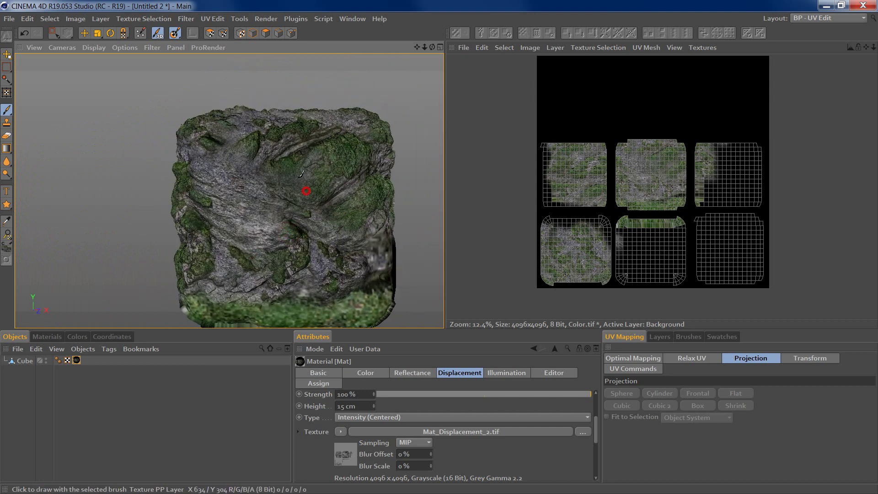
mouse_move(304, 190)
mouse_down()
mouse_move(310, 155)
mouse_move(265, 147)
mouse_up()
mouse_move(356, 181)
mouse_down()
mouse_move(269, 233)
mouse_move(283, 275)
mouse_move(216, 227)
mouse_move(196, 170)
mouse_move(180, 239)
mouse_move(272, 243)
mouse_move(216, 232)
mouse_move(163, 255)
mouse_up()
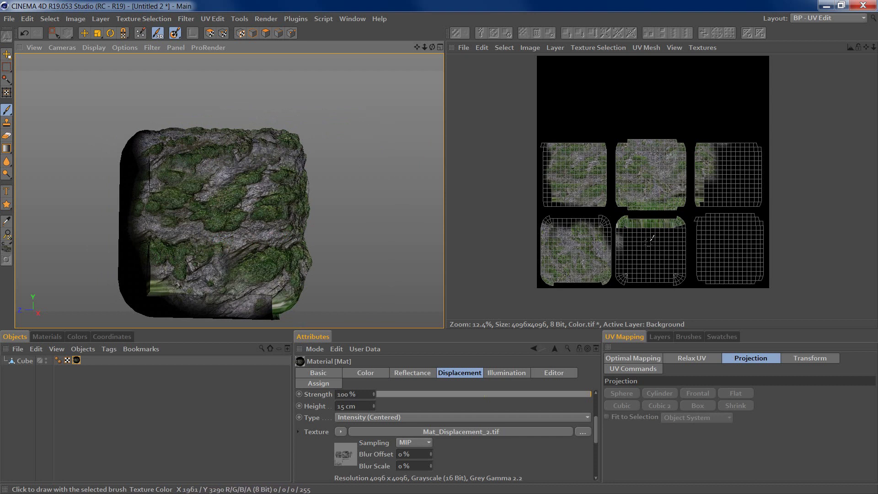
alt+drag(288, 160, 257, 204)
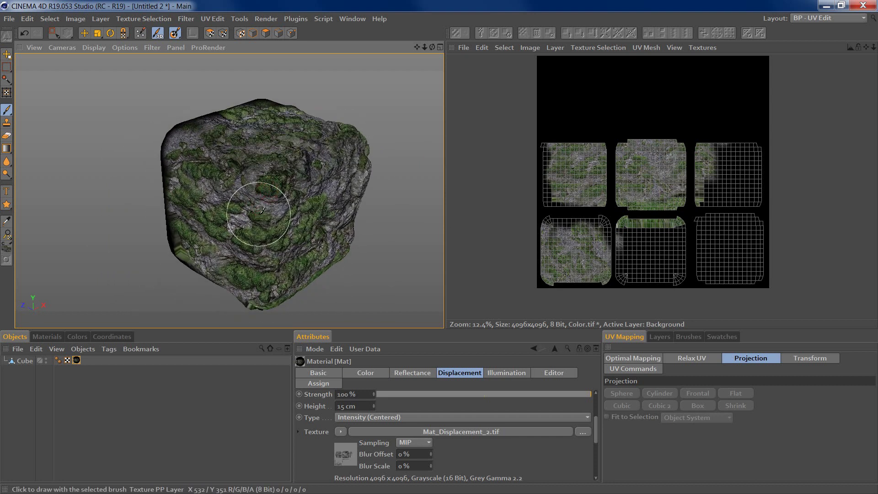